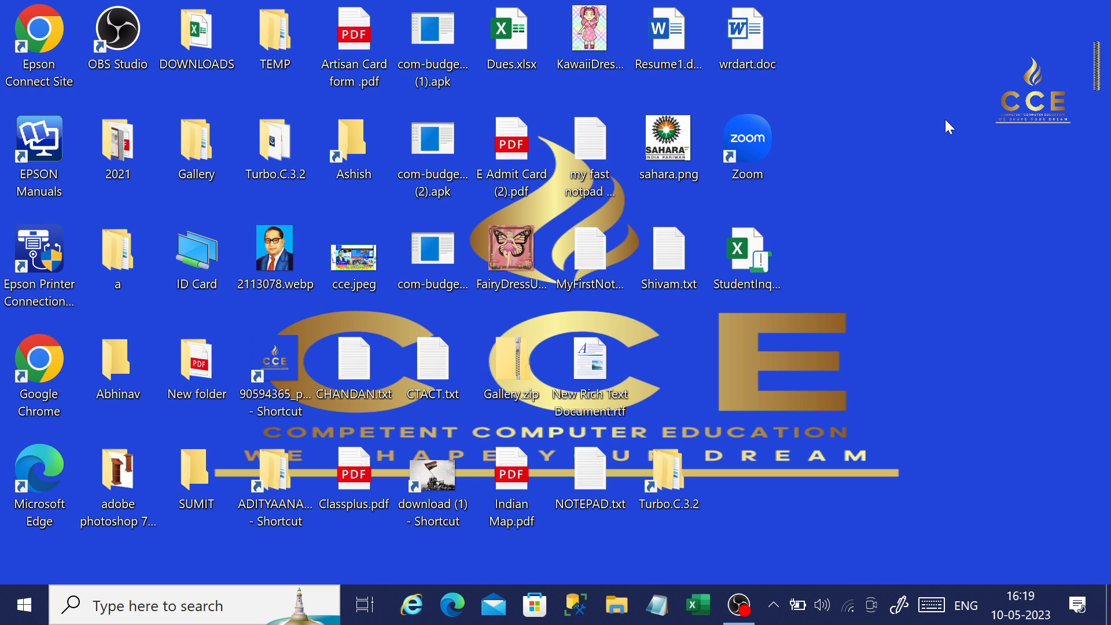
Look through the alphabetical list of installed apps down to the Windows Accessories folder and the Xbox entries.
left_click(24, 612)
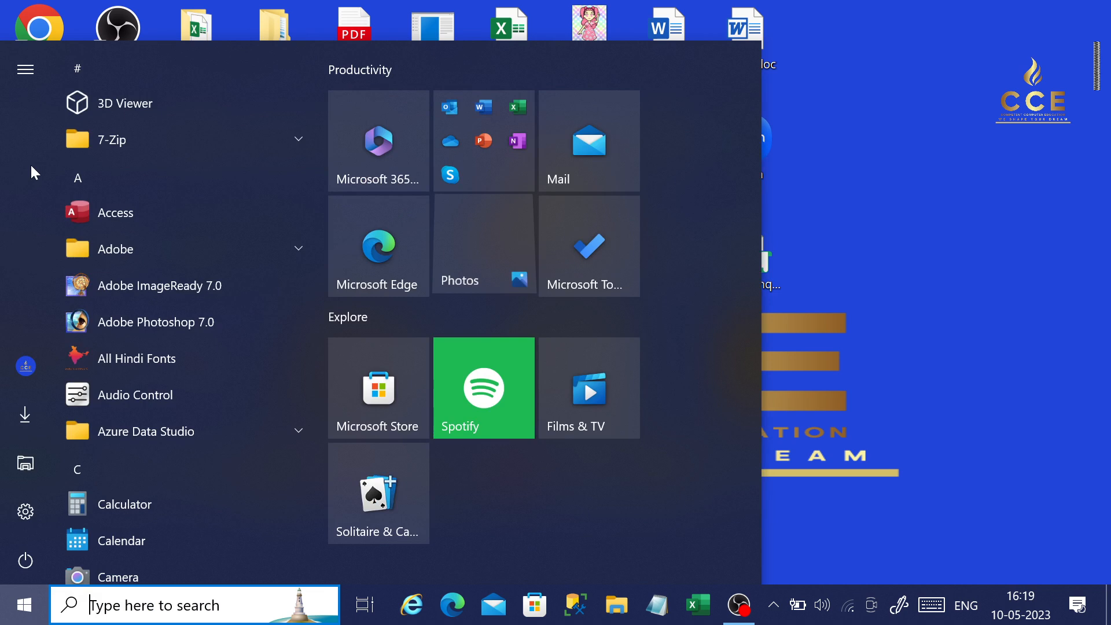
scroll(137, 455, "down", 5)
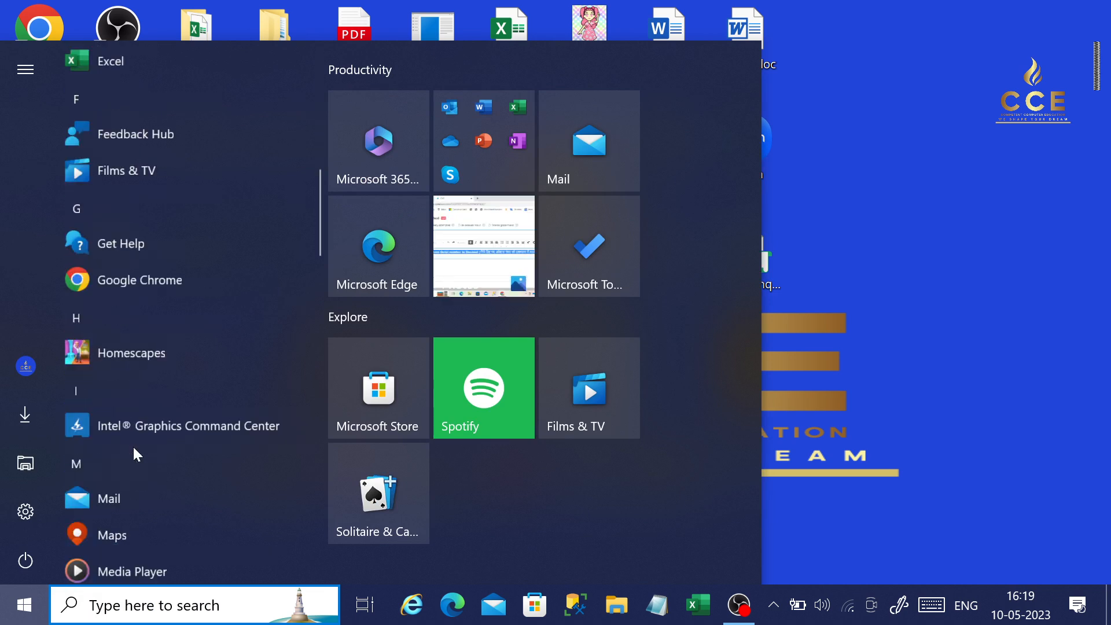
scroll(137, 455, "down", 4)
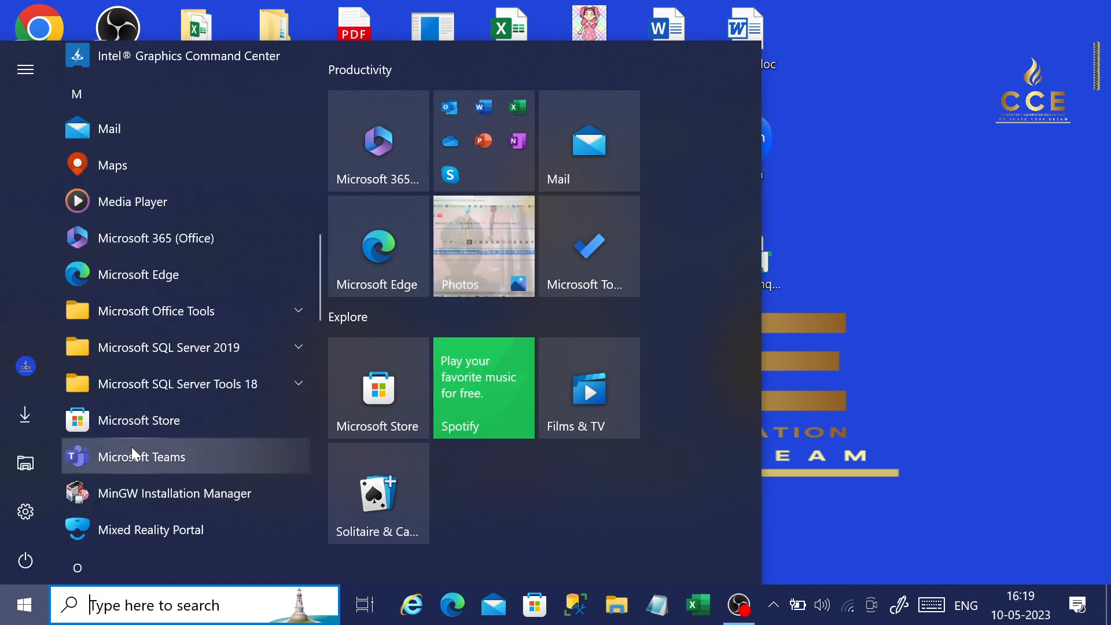
scroll(132, 449, "down", 4)
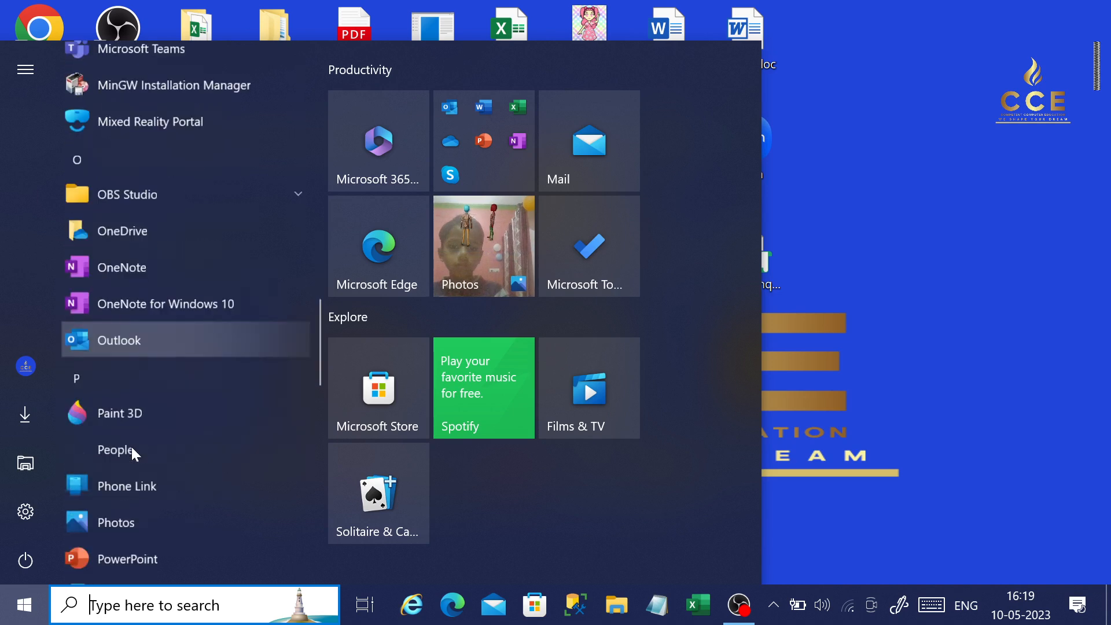
scroll(131, 447, "down", 5)
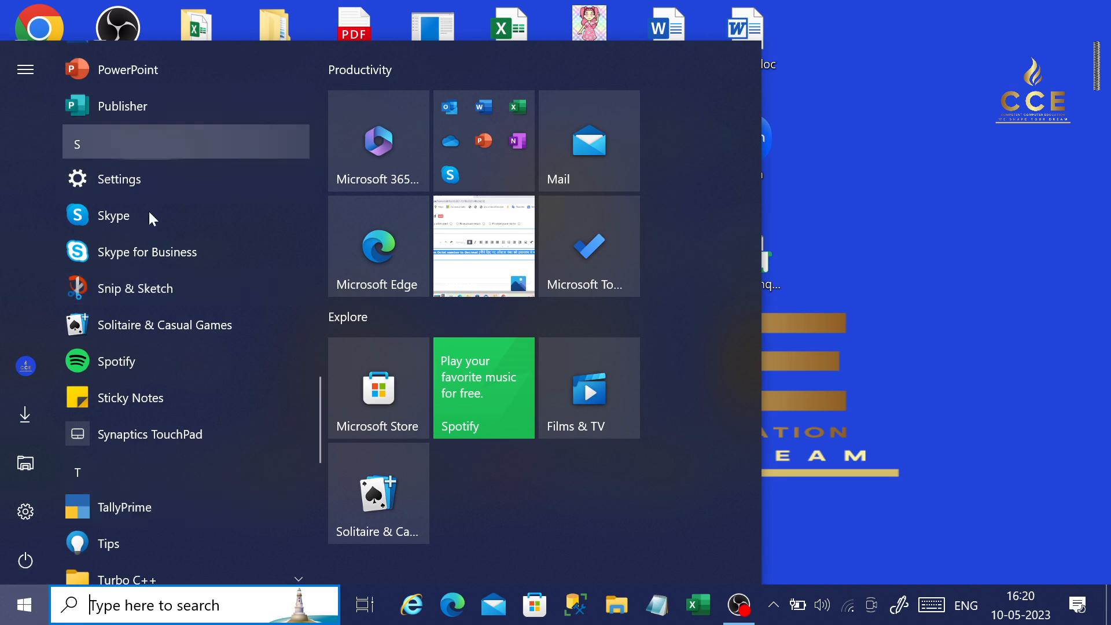
scroll(153, 279, "down", 5)
scroll(151, 281, "down", 4)
scroll(150, 279, "up", 4)
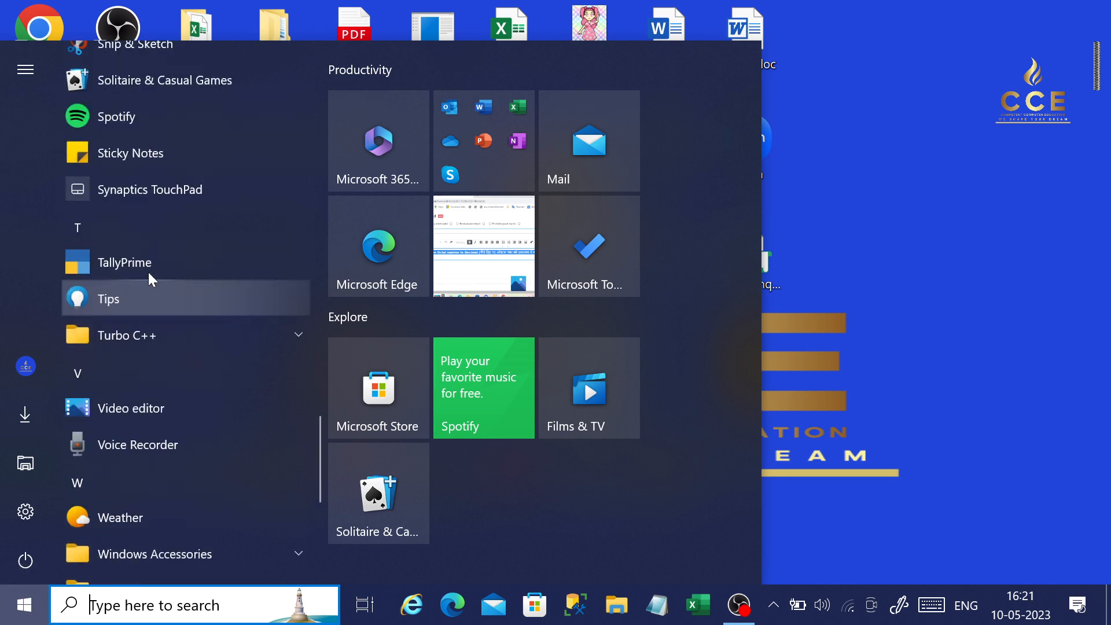
scroll(152, 281, "down", 4)
scroll(133, 319, "up", 1)
scroll(117, 347, "down", 3)
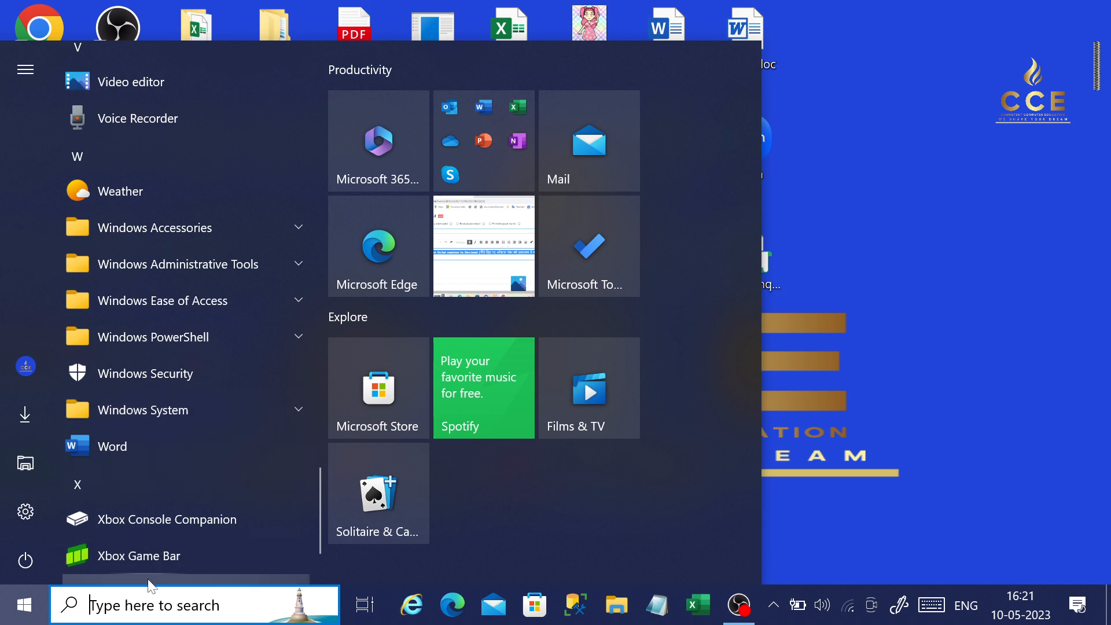
Search Windows for WORDPAD, limit the results to apps, and open WordPad.
left_click(152, 605)
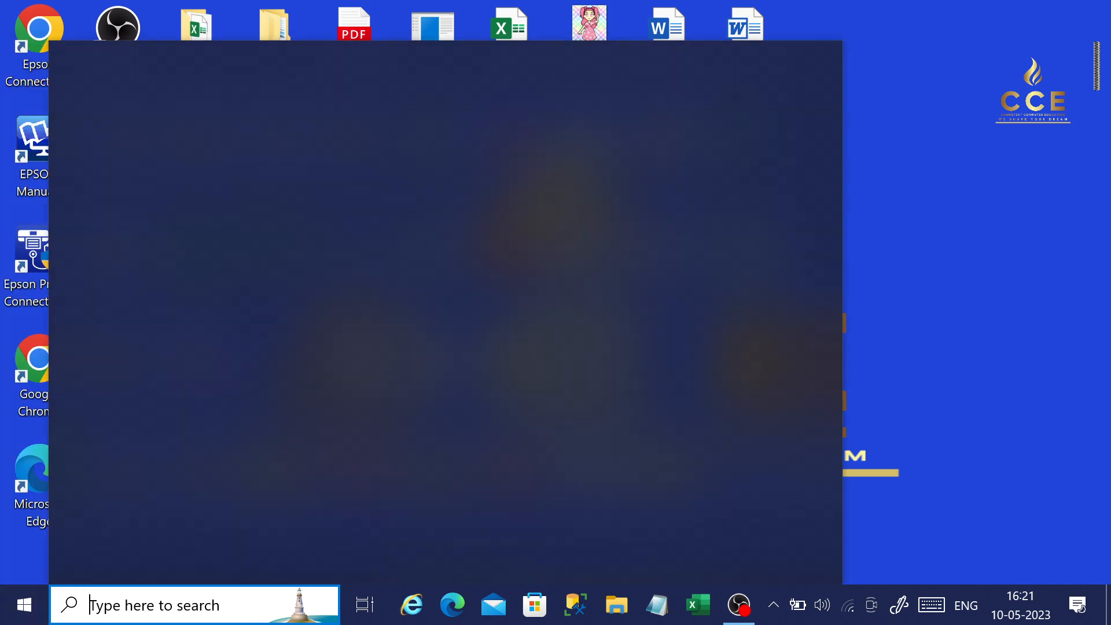
type("WORDPAD")
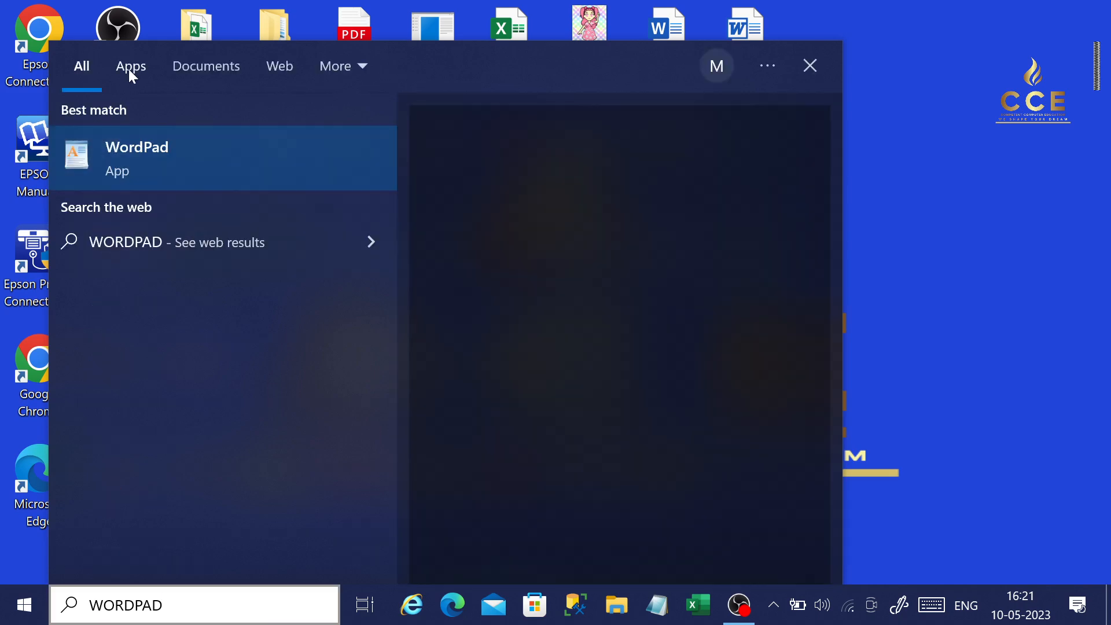
left_click(128, 69)
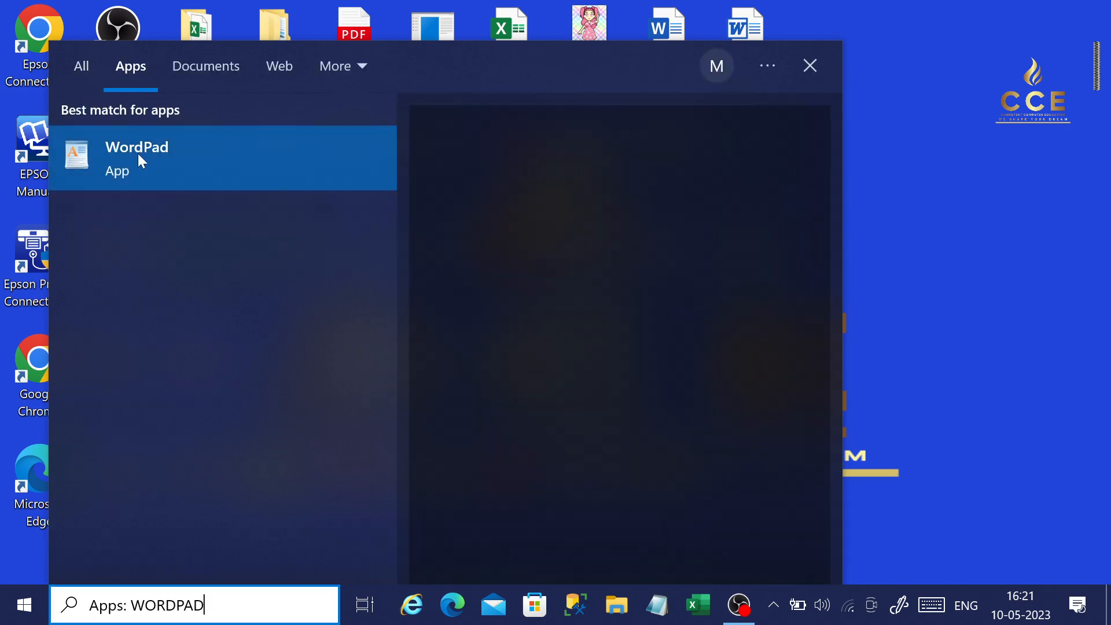
left_click(172, 169)
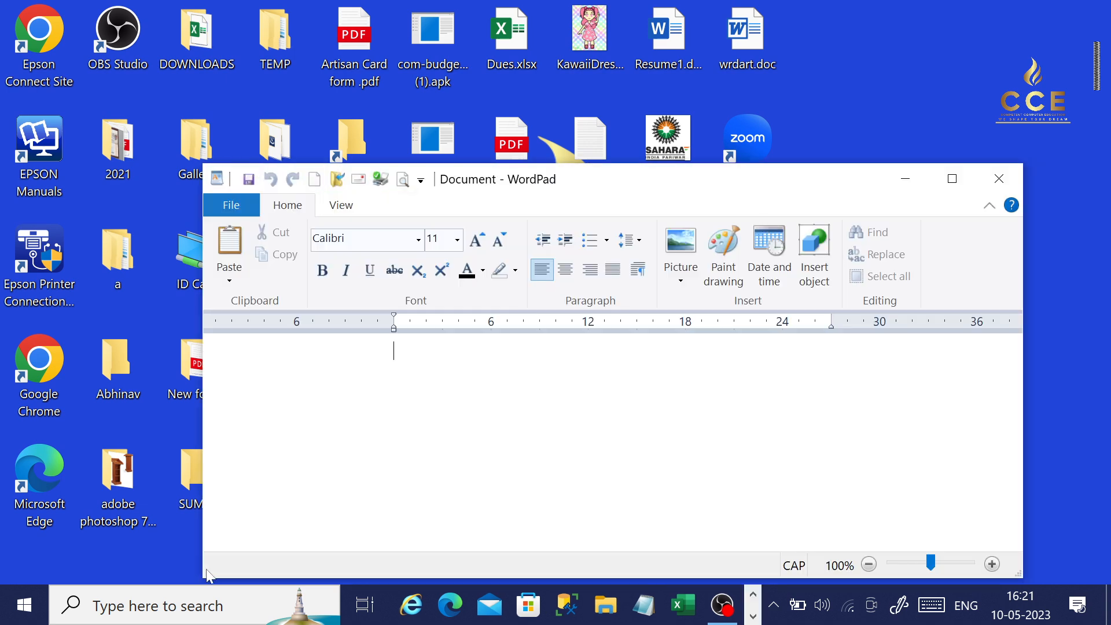
Launch another WordPad window with the Run command WORDPAD, and clear all open windows to show the desktop.
key("super+r")
left_click_drag(244, 361, 588, 74)
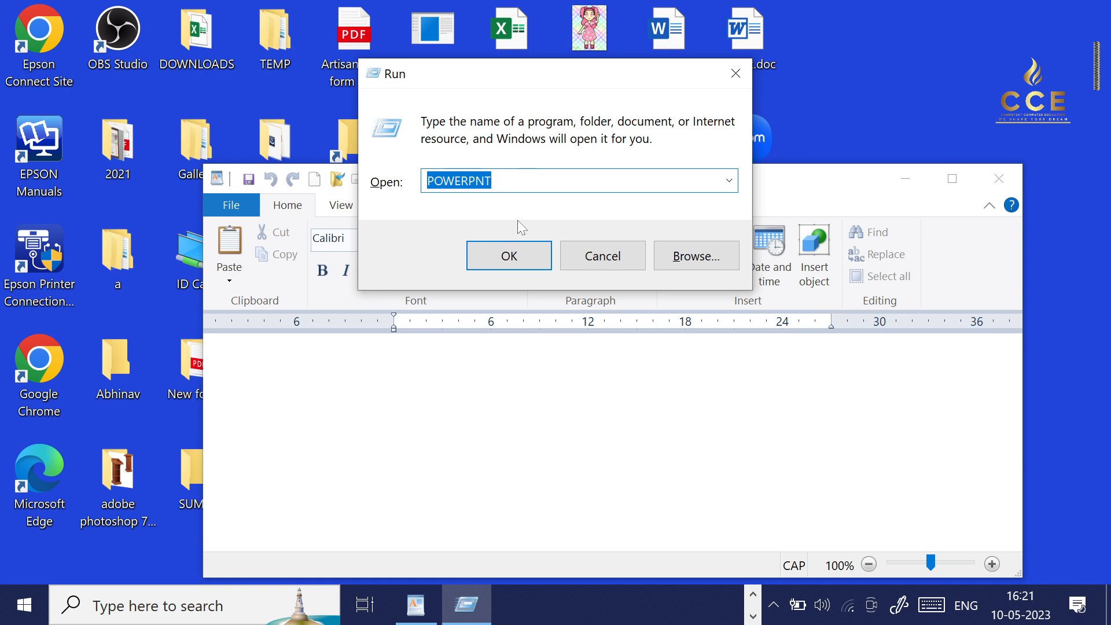
type("WORDPAD")
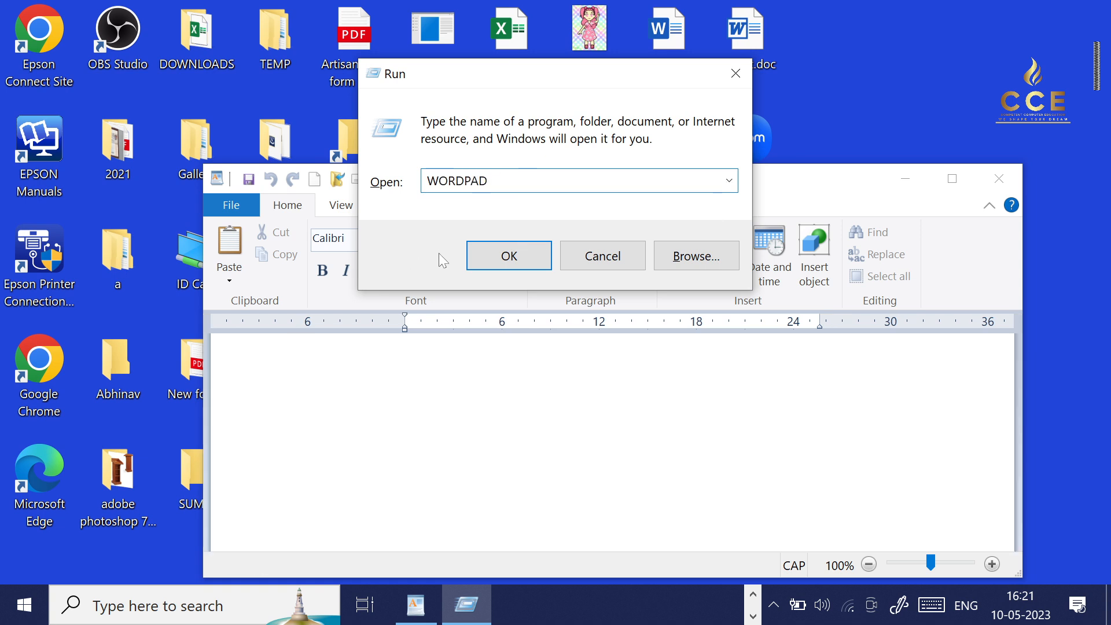
left_click(527, 254)
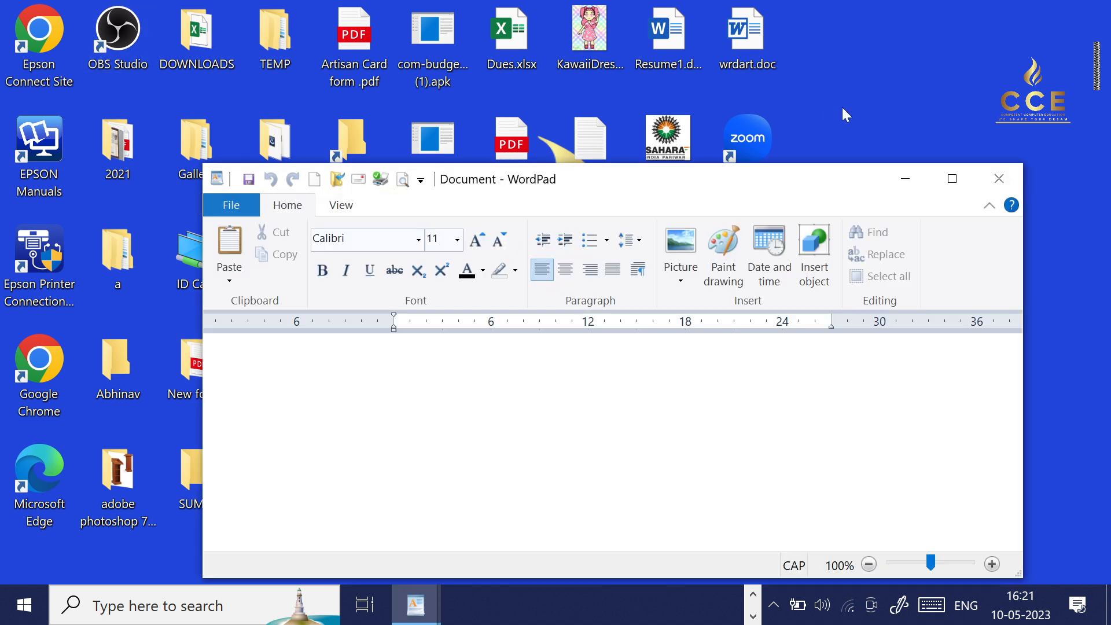
key("super+d")
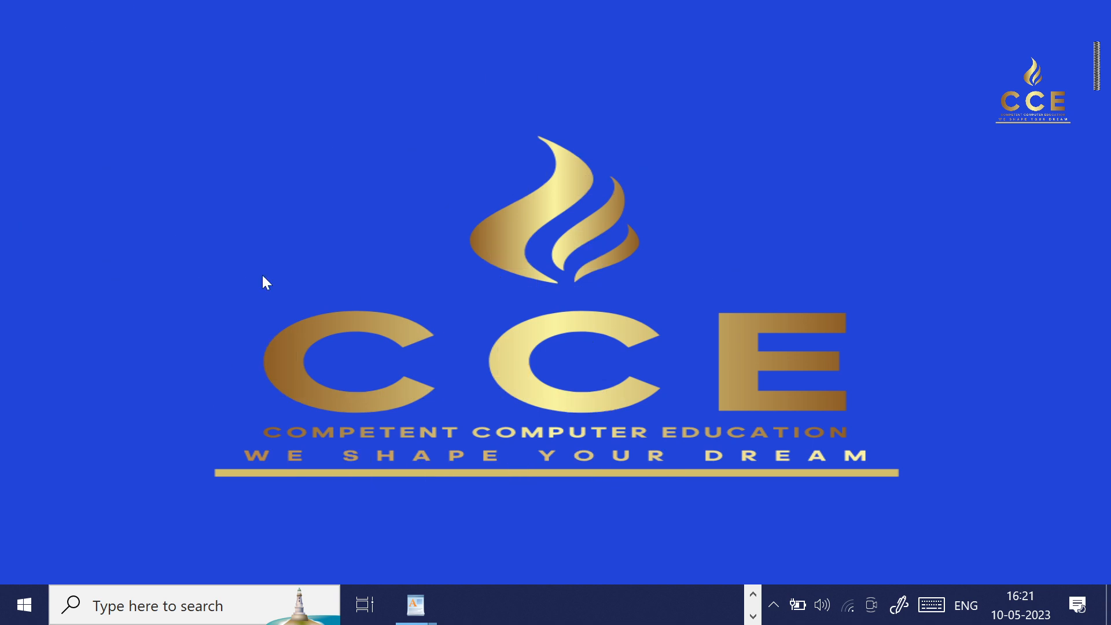
key("super")
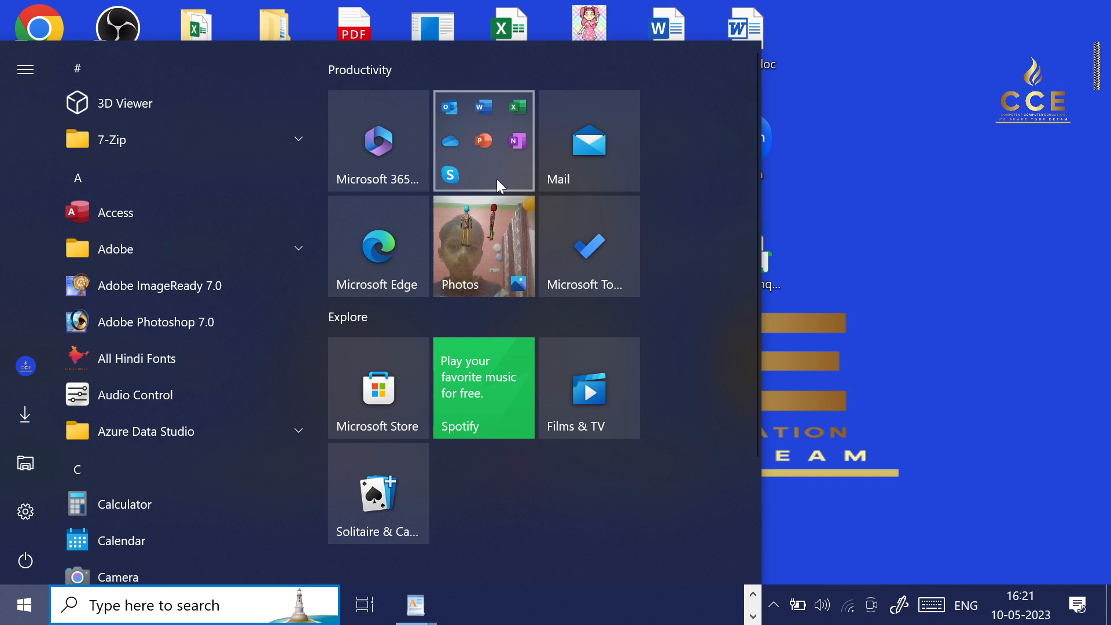
key("super")
right_click(890, 109)
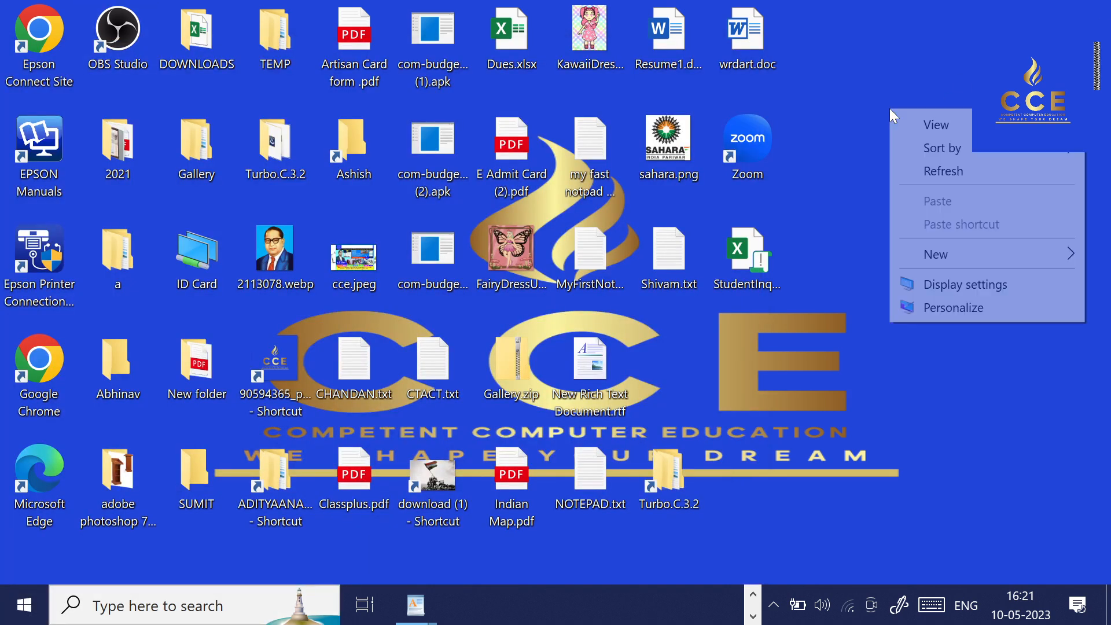
left_click(933, 260)
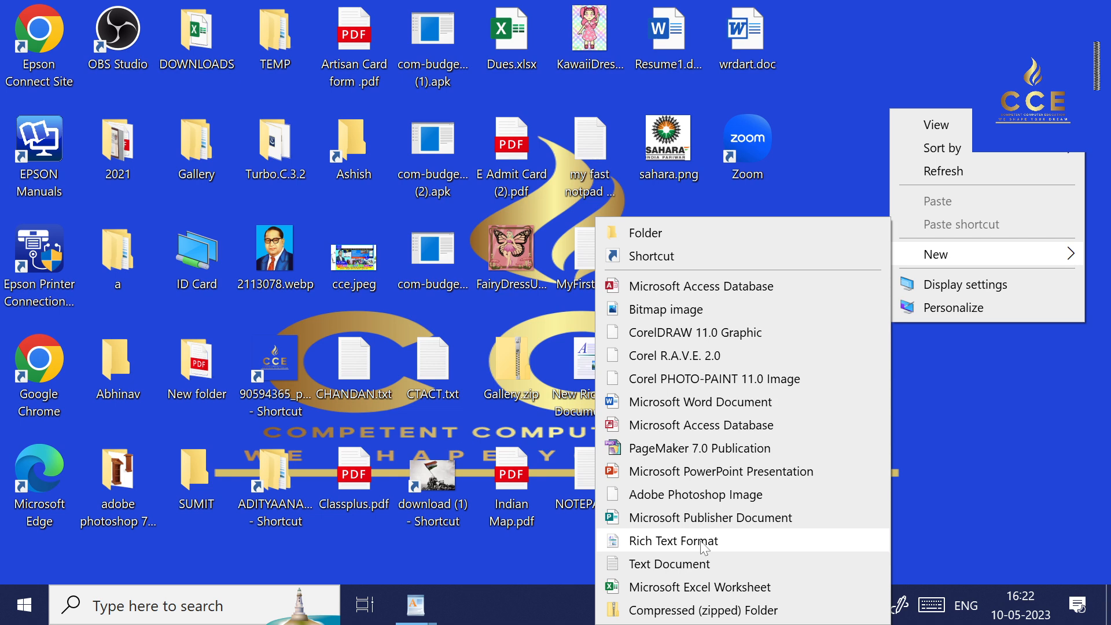
left_click(831, 97)
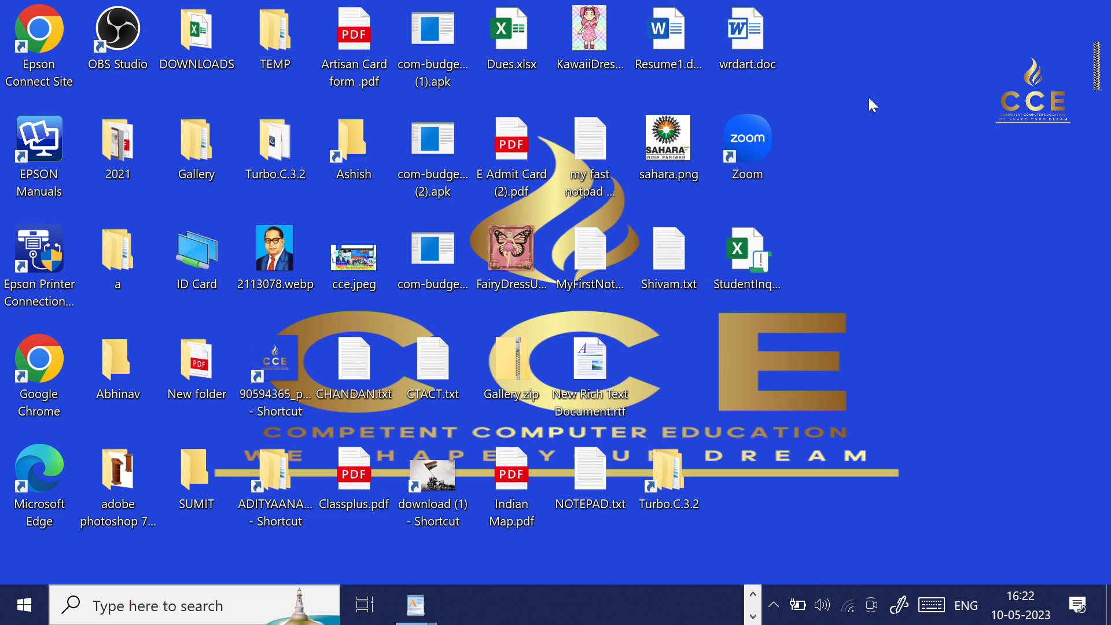
Create a Rich Text Format document named AK on the desktop and open it in WordPad.
right_click(891, 98)
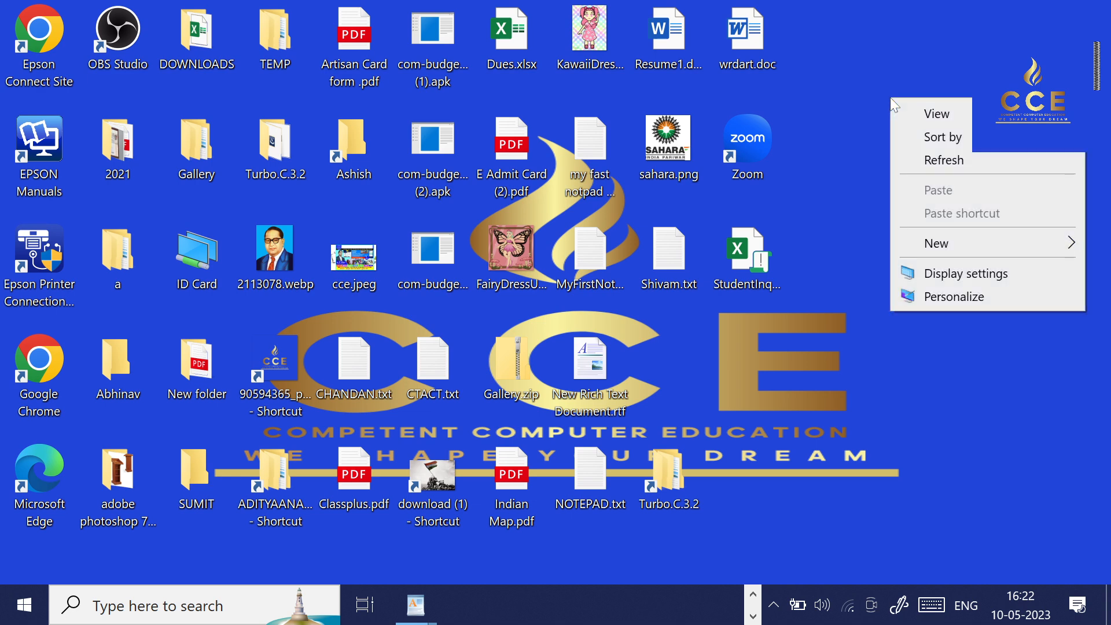
mouse_move(950, 249)
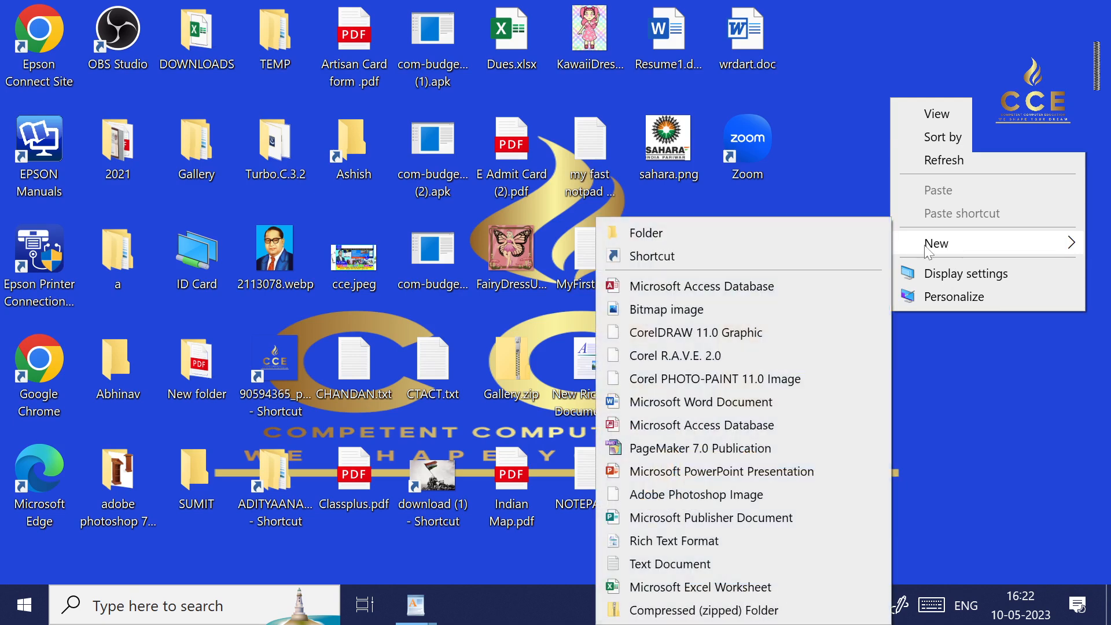
left_click(710, 542)
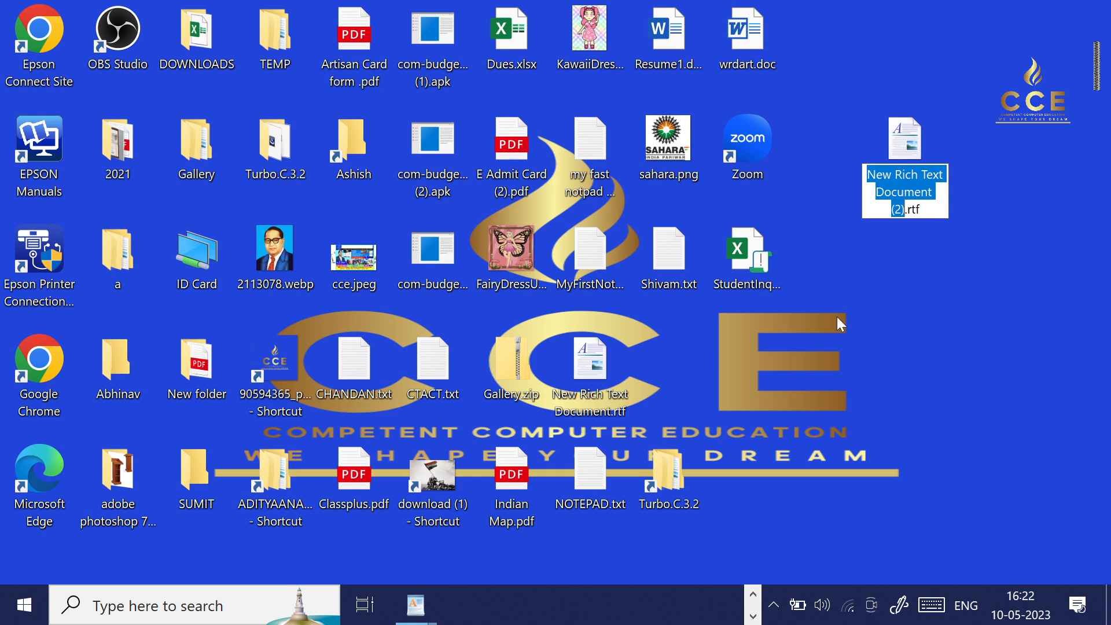
type("AK")
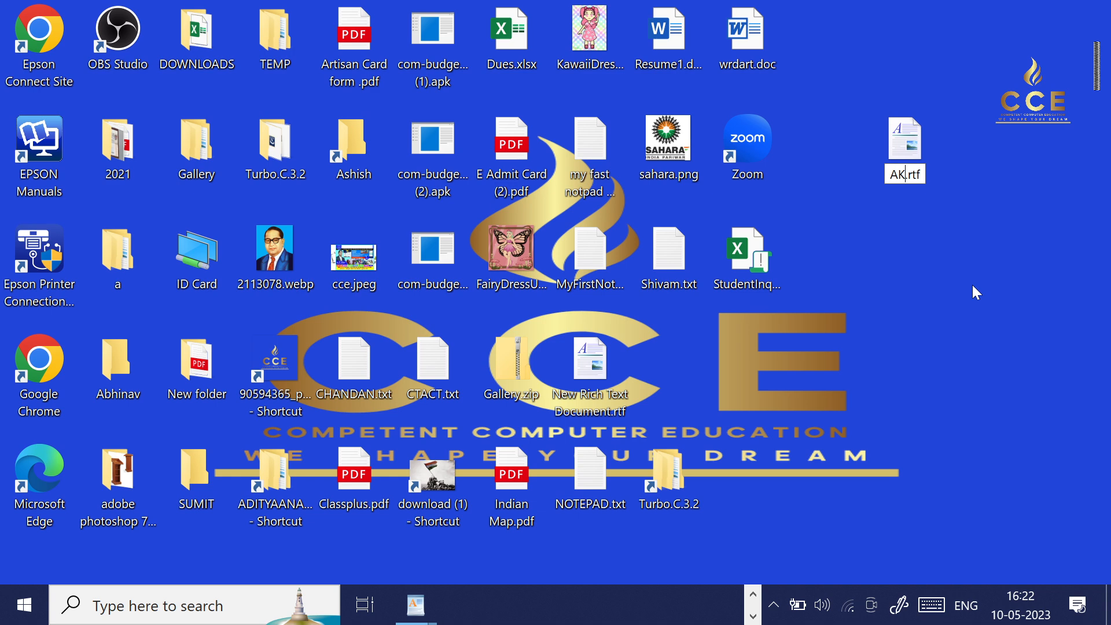
key("Return")
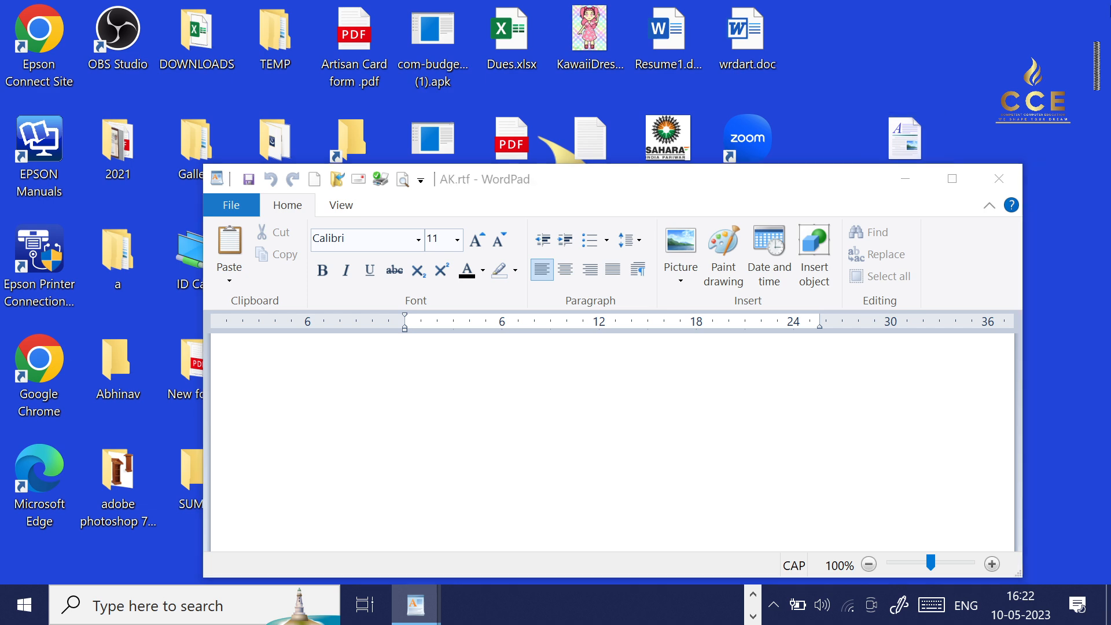
In File Explorer, create a Rich Text Format document named SK on the Competent (D:) drive and open it in WordPad.
key("super+e")
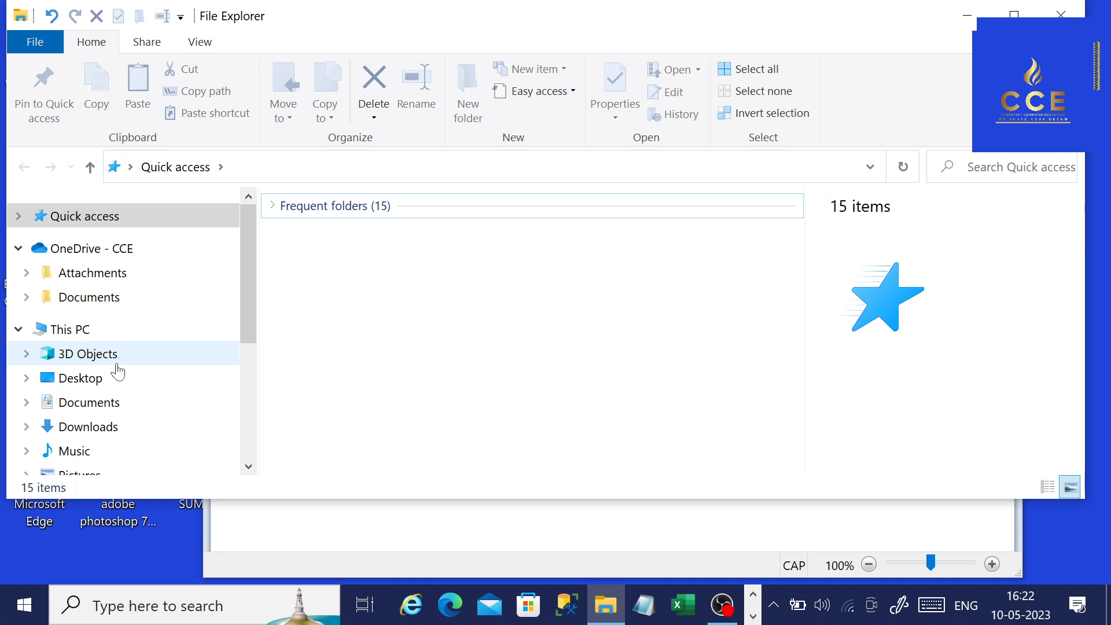
scroll(116, 370, "down", 3)
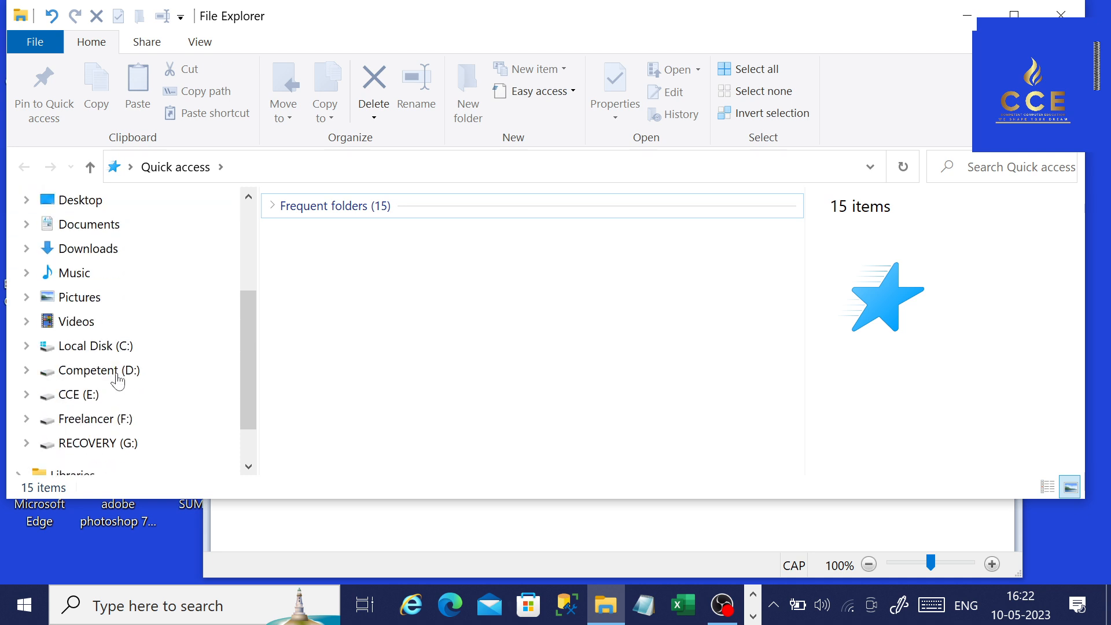
left_click(112, 375)
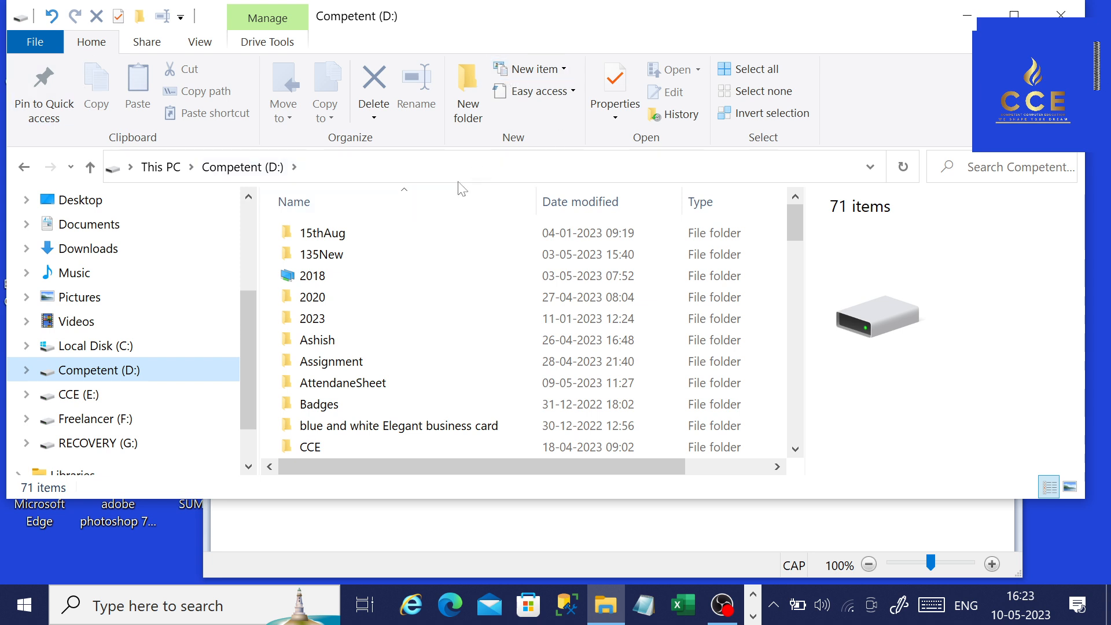
left_click(544, 72)
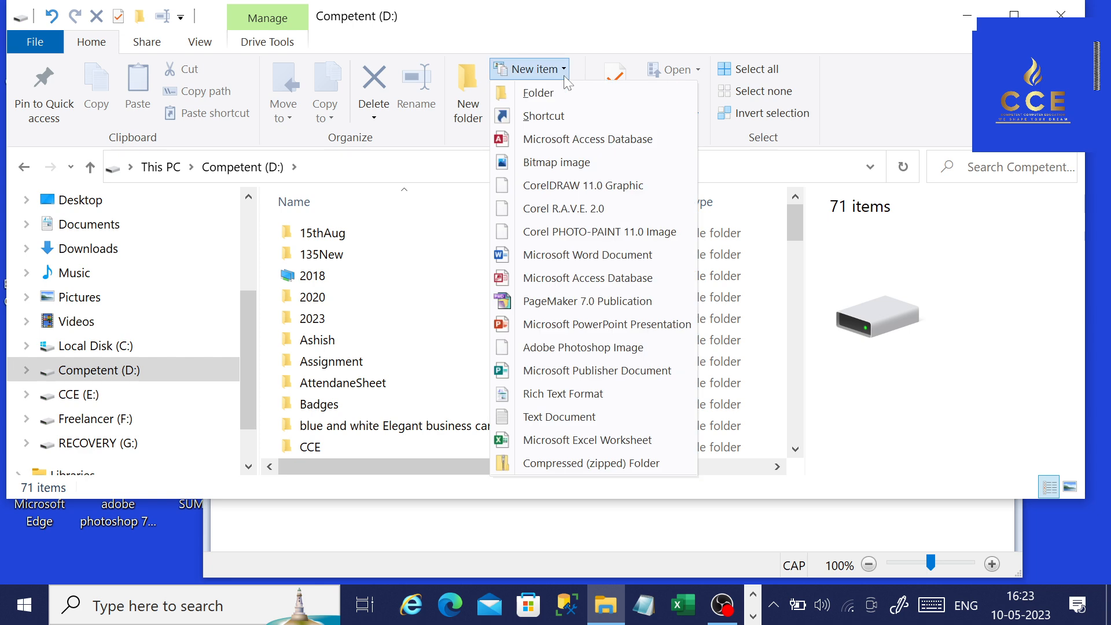
left_click(575, 395)
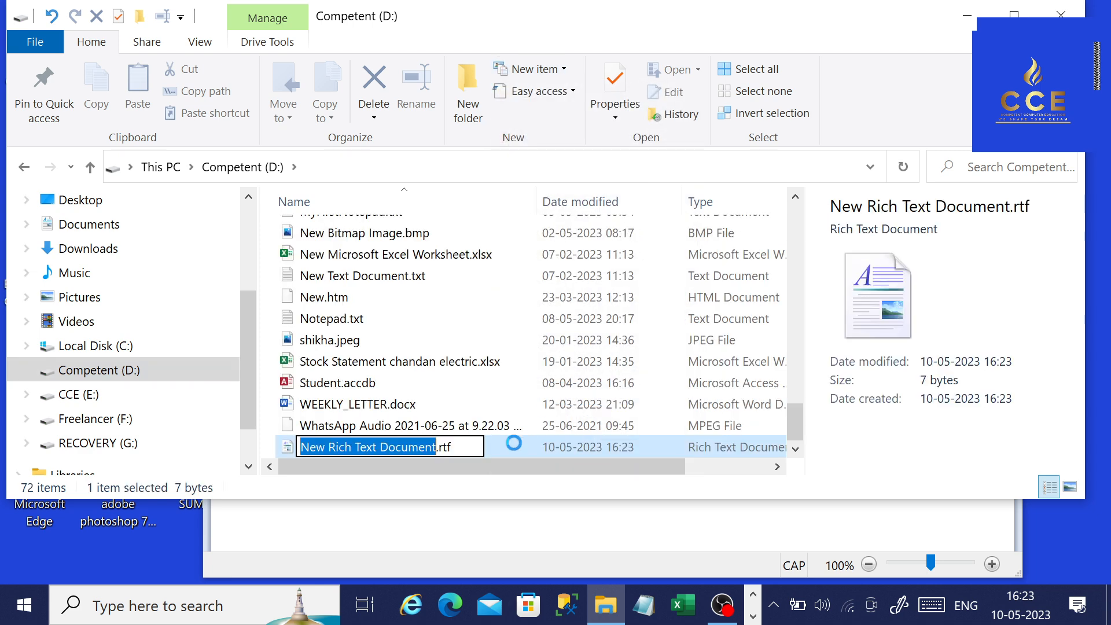
type("SK")
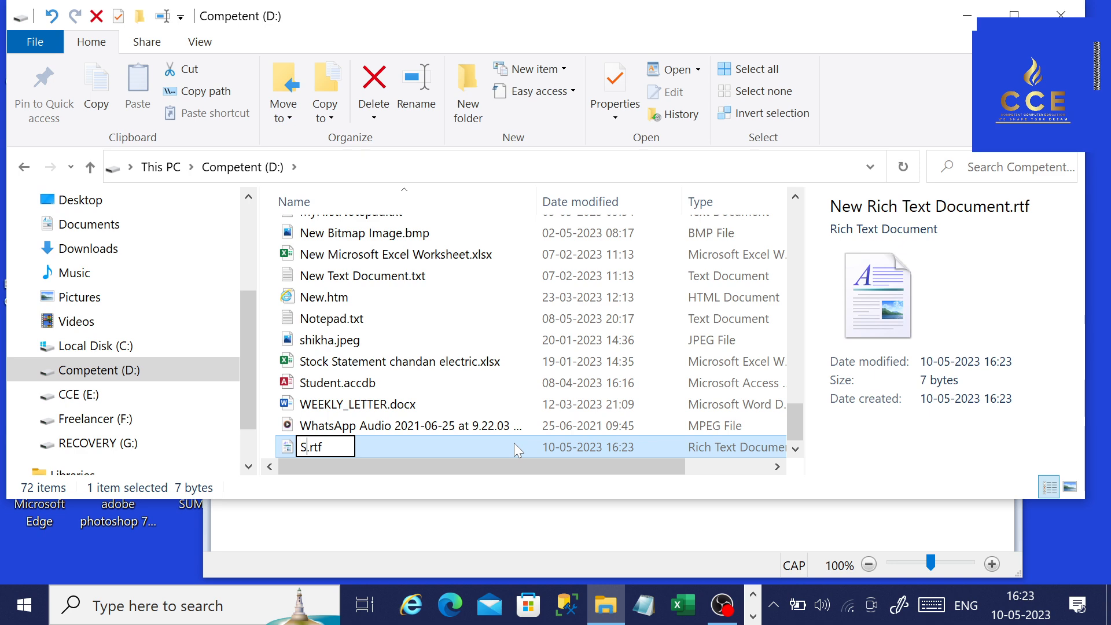
key("Return")
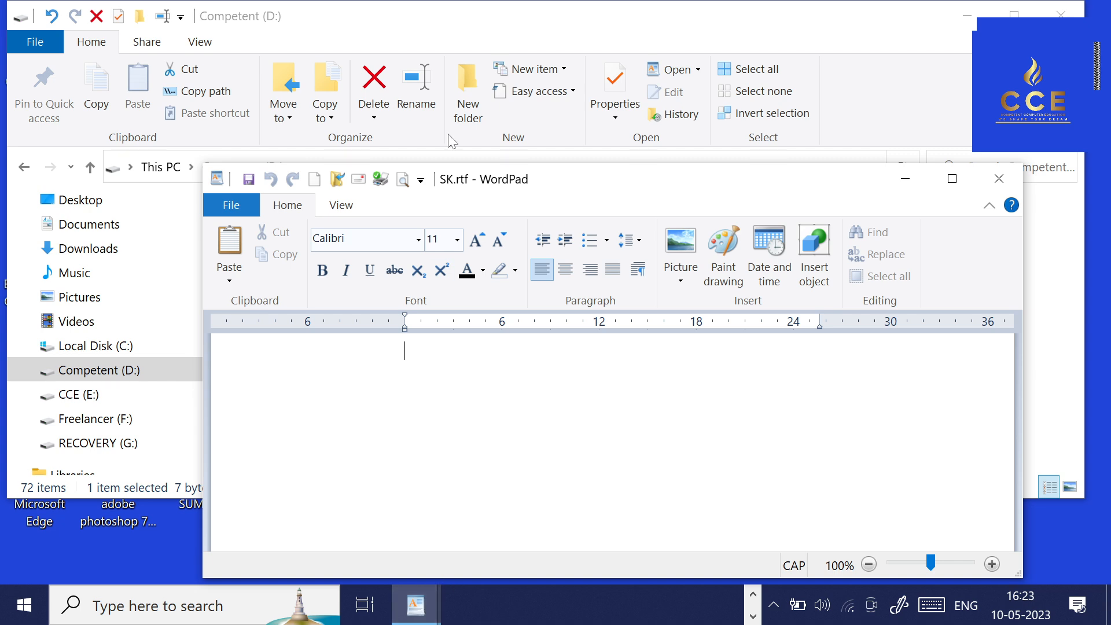
Close the SK document and show the Quick Access Toolbar customization options of the blank unsaved WordPad document.
left_click(1007, 173)
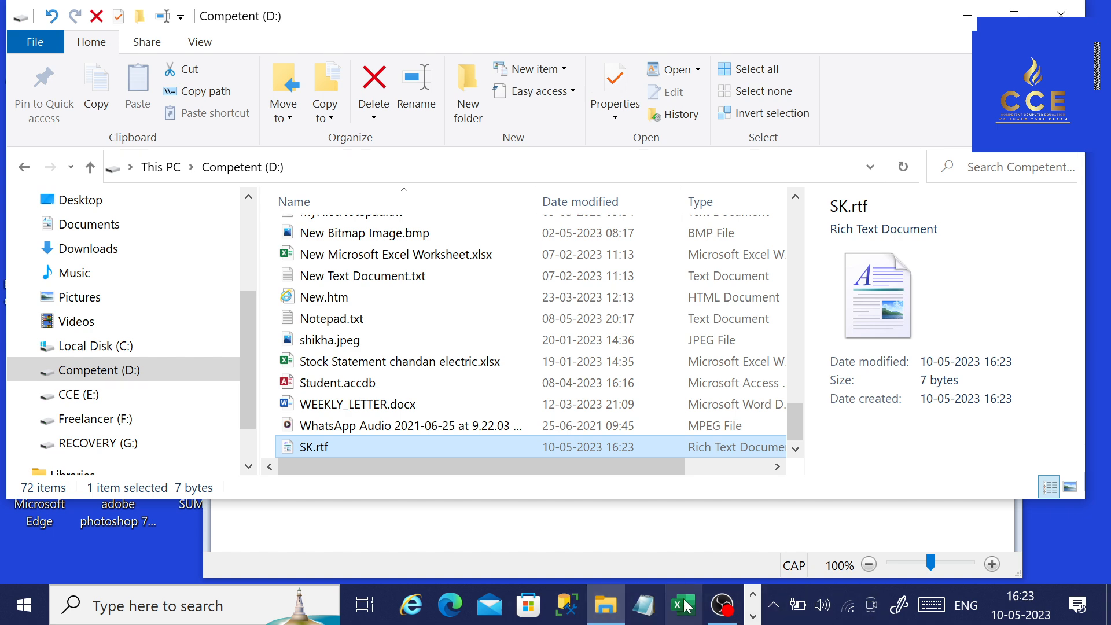
key("alt+Tab")
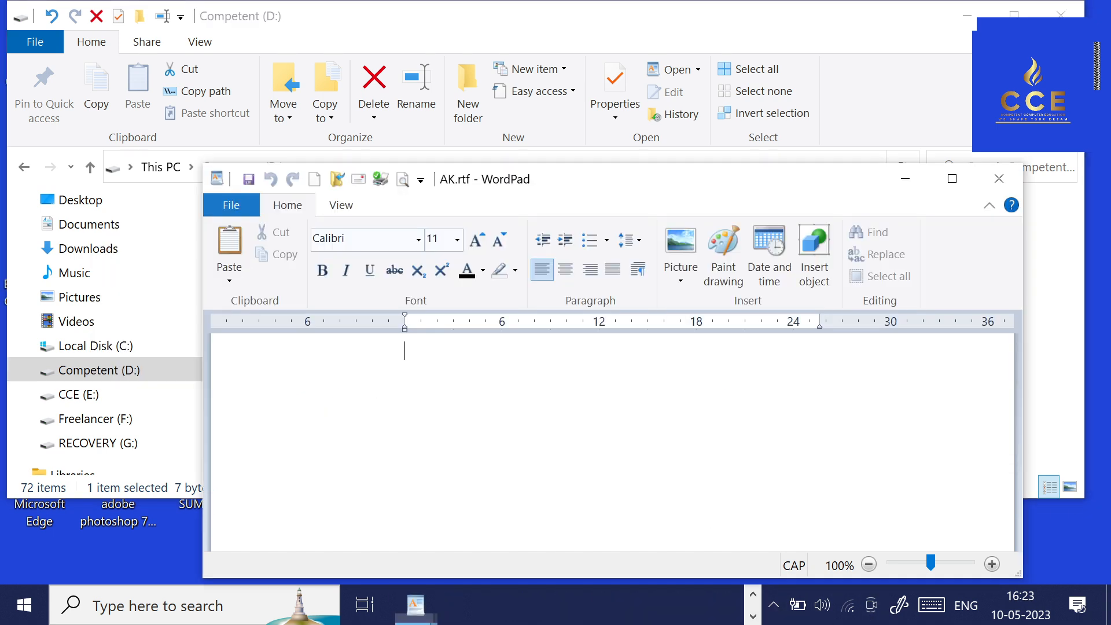
key("alt+Tab")
key("Tab")
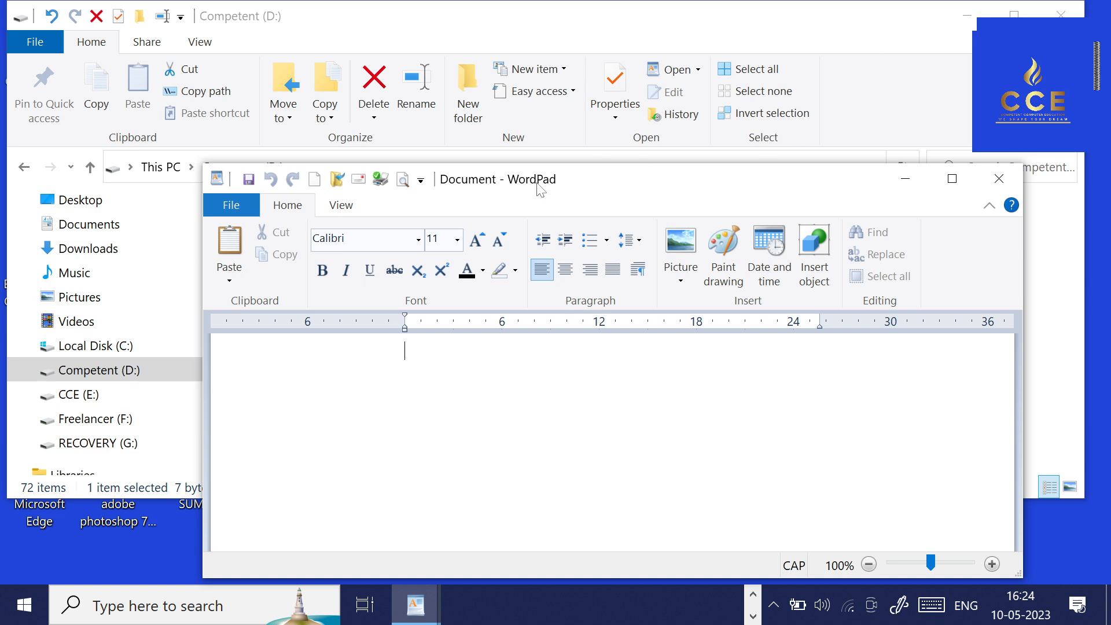
left_click(421, 180)
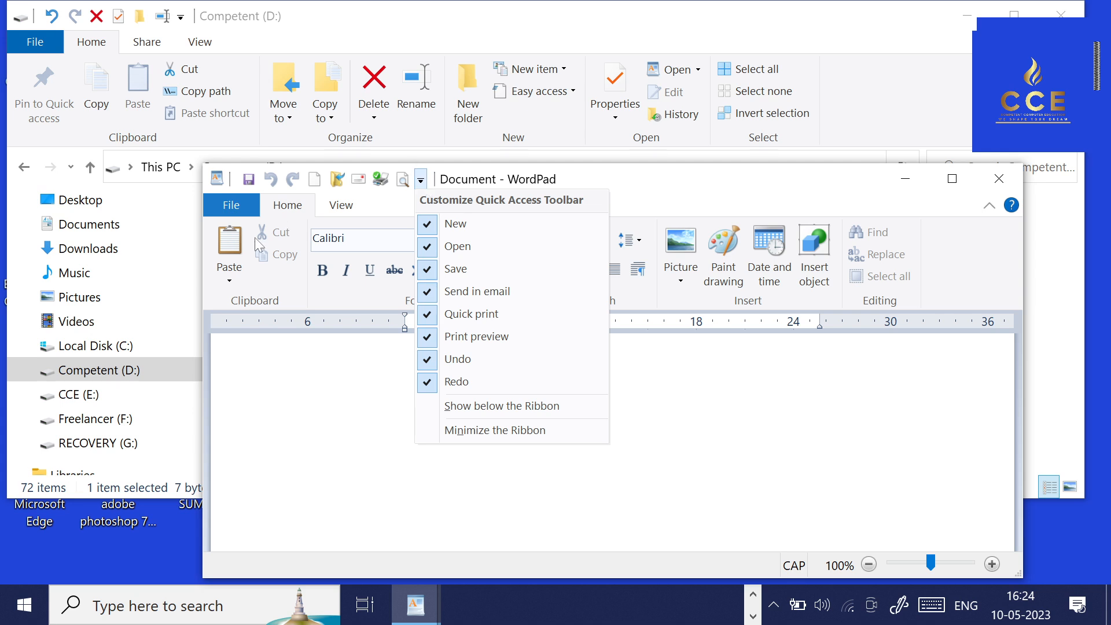
Remove the New, Open, Save and Send in email commands from the Quick Access Toolbar.
left_click(446, 223)
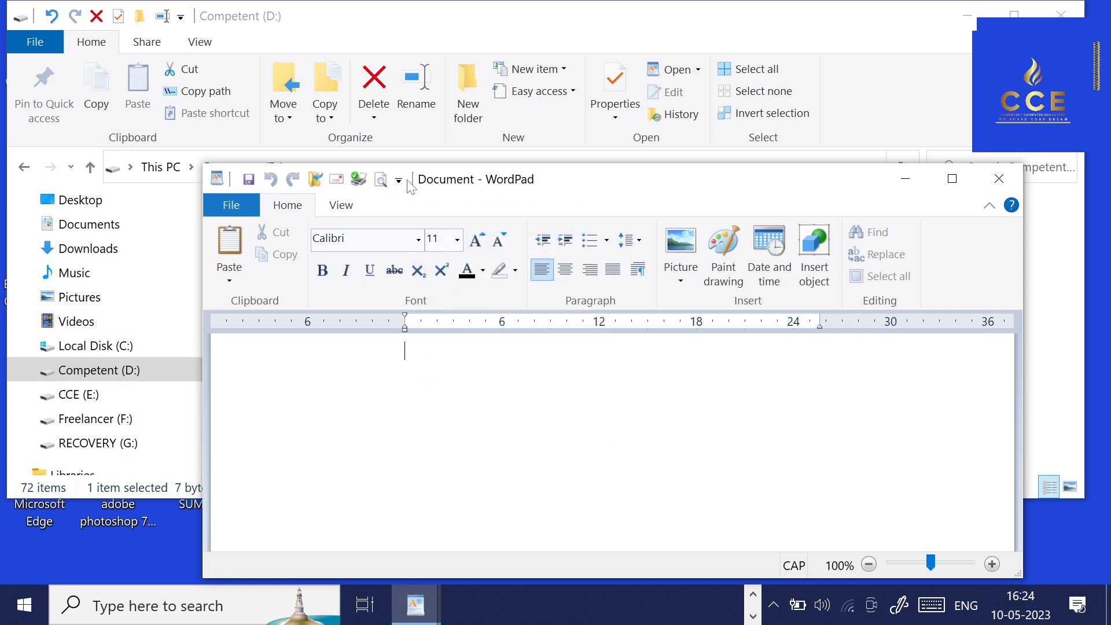
left_click(399, 180)
left_click(435, 246)
left_click(377, 180)
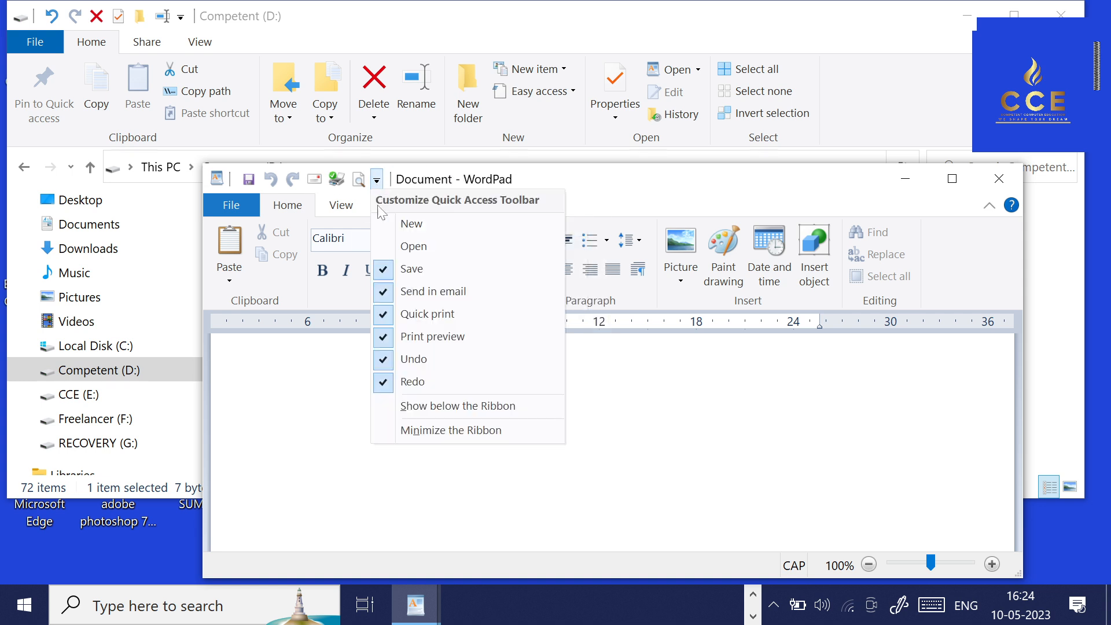
left_click(412, 269)
left_click(355, 180)
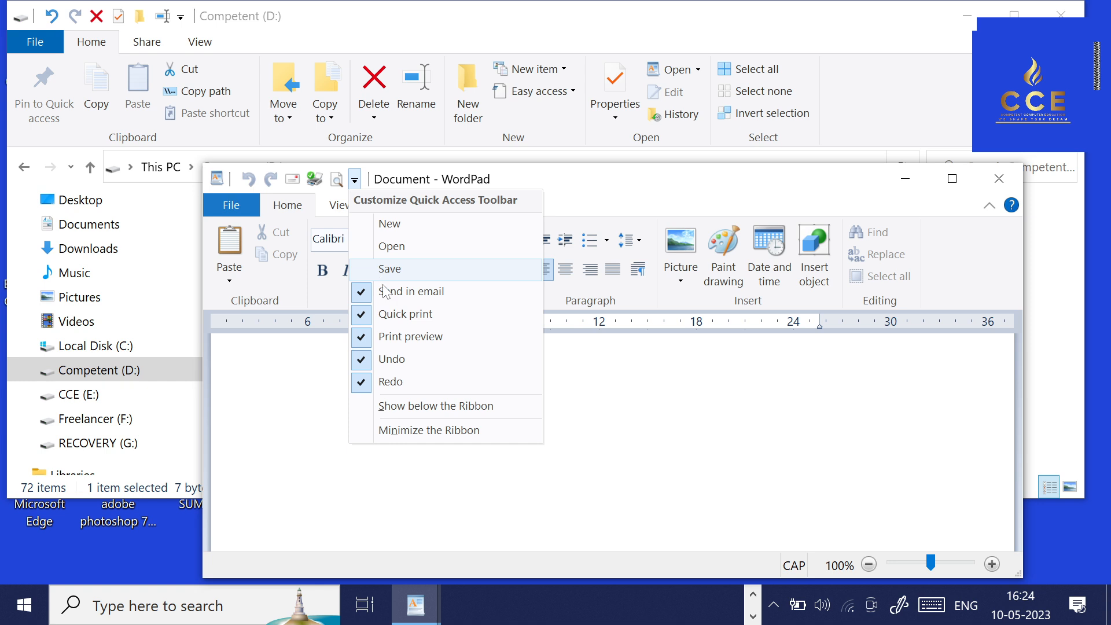
left_click(412, 290)
Remove the Quick print, Print preview, Undo and Redo commands from the Quick Access Toolbar.
left_click(333, 180)
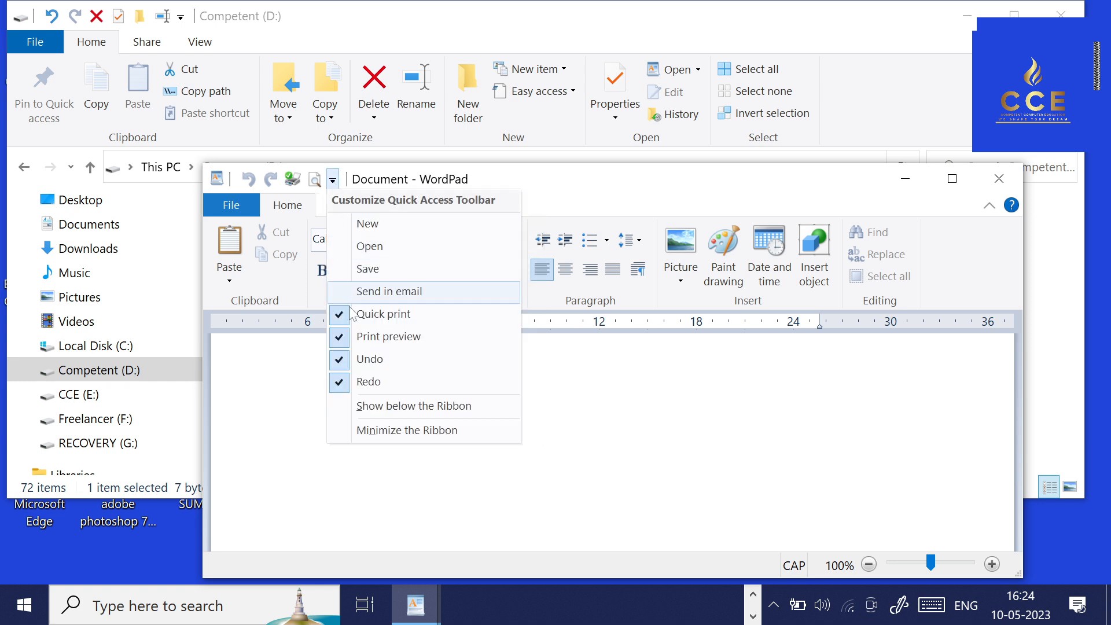
left_click(412, 313)
left_click(311, 180)
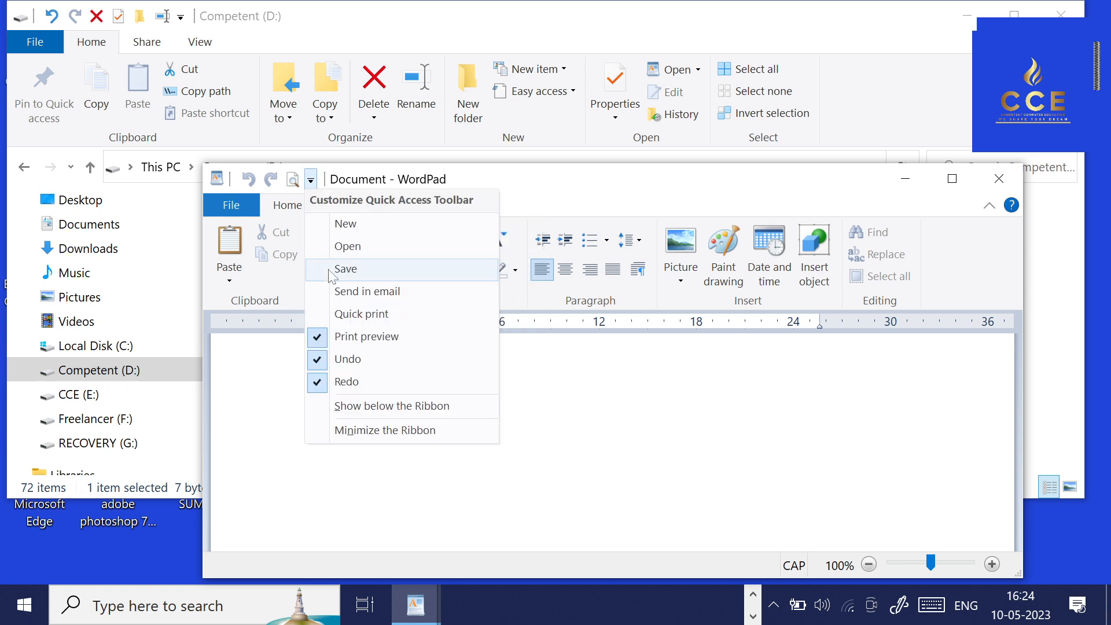
left_click(333, 336)
left_click(289, 180)
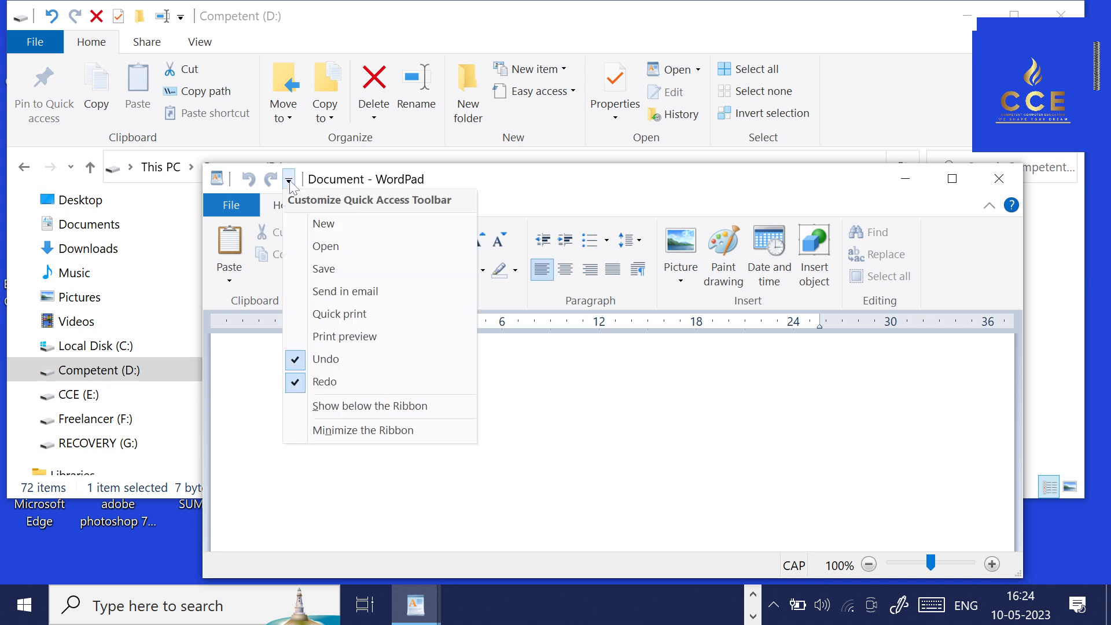
left_click(333, 356)
left_click(268, 181)
left_click(312, 380)
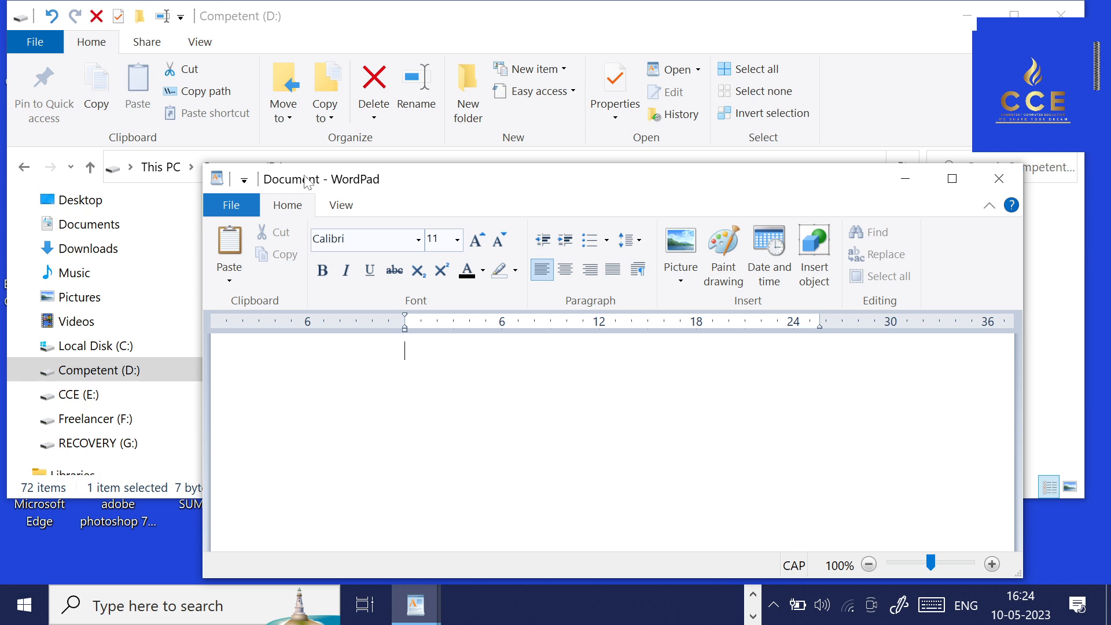
Add the New and Open commands to the emptied Quick Access Toolbar.
left_click(244, 180)
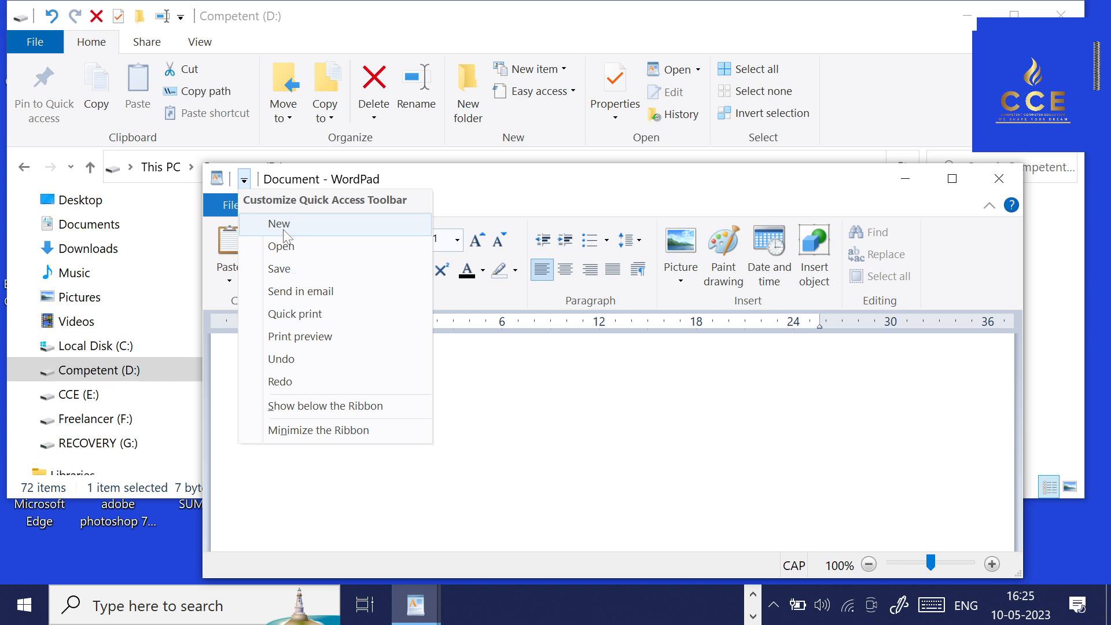
left_click(284, 226)
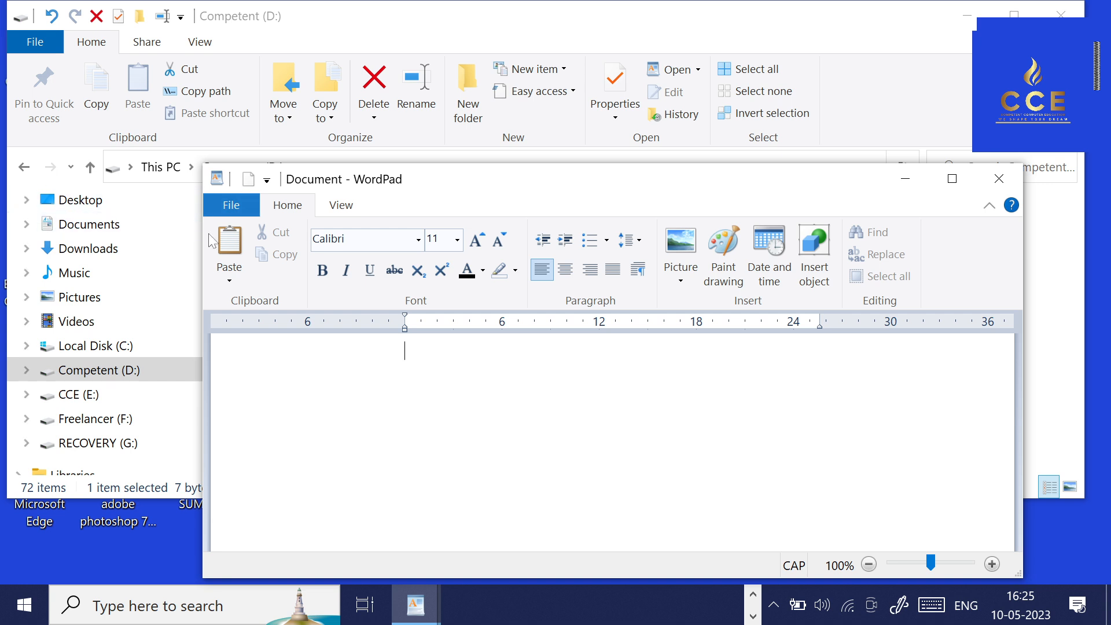
left_click(239, 207)
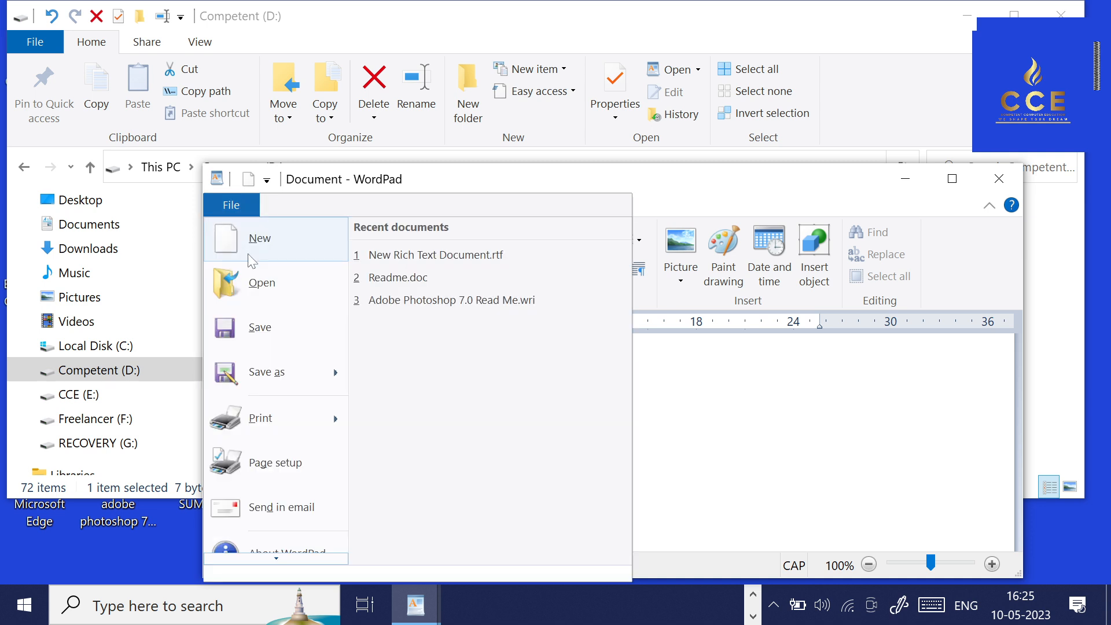
left_click(723, 435)
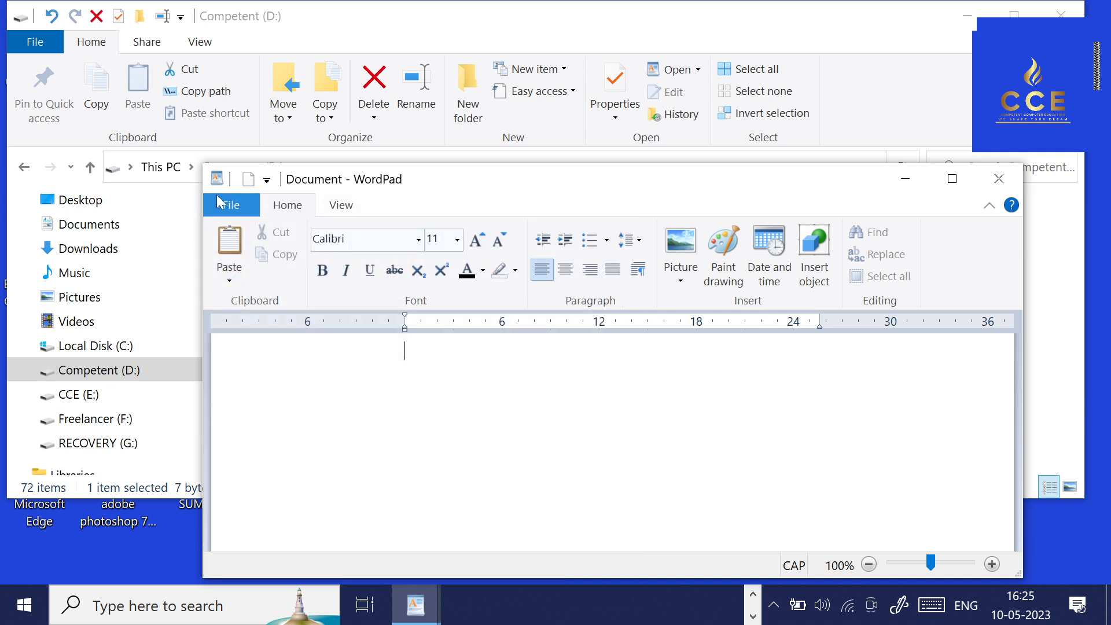
left_click(267, 180)
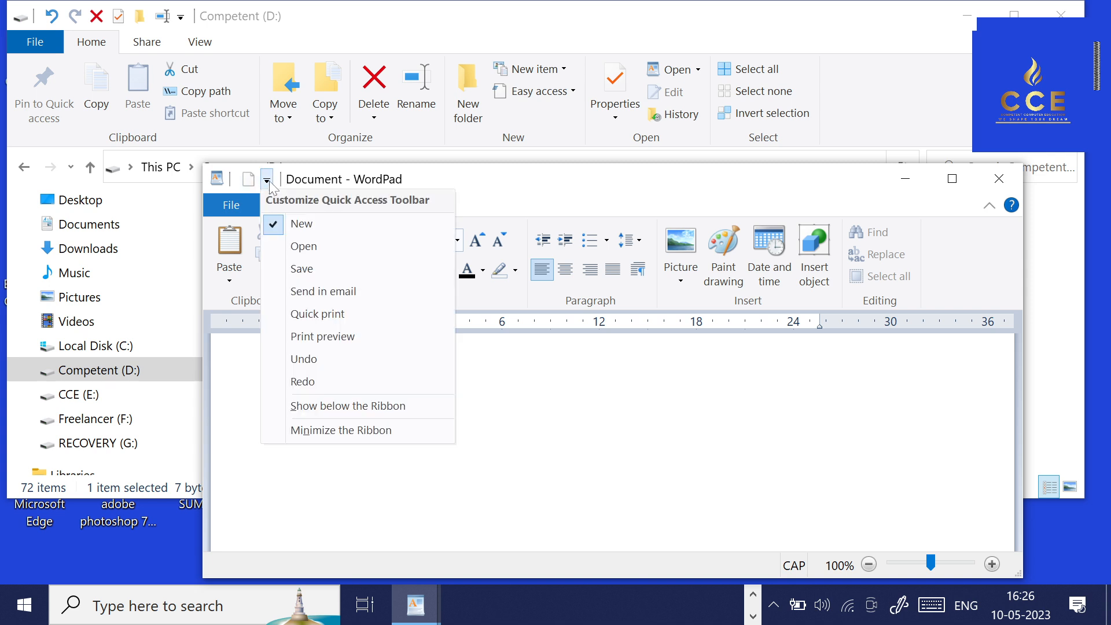
left_click(289, 252)
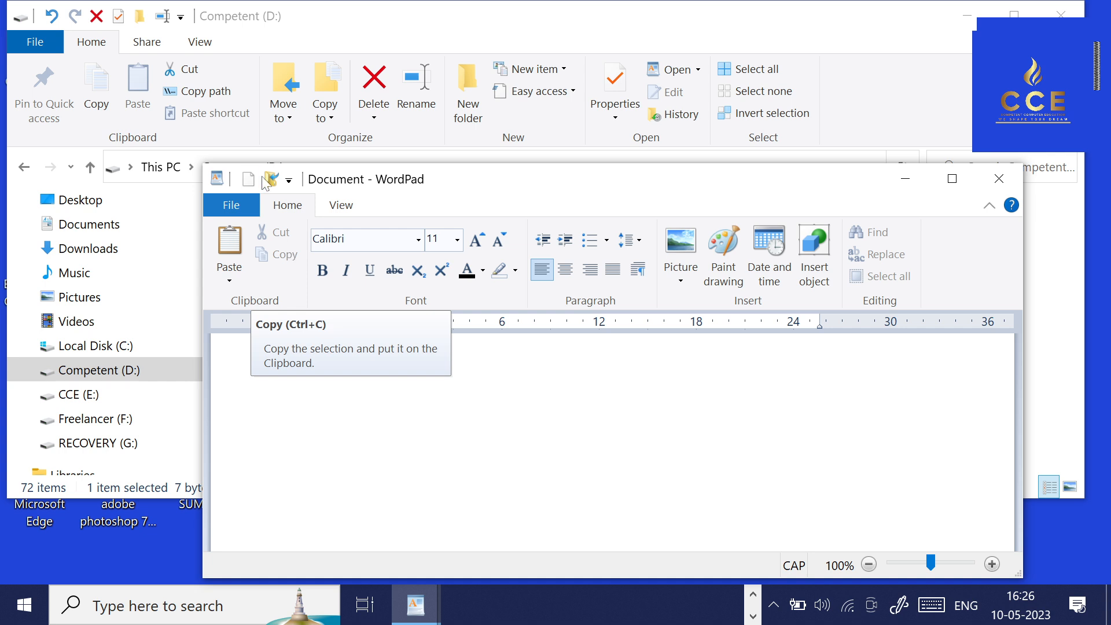
left_click(226, 206)
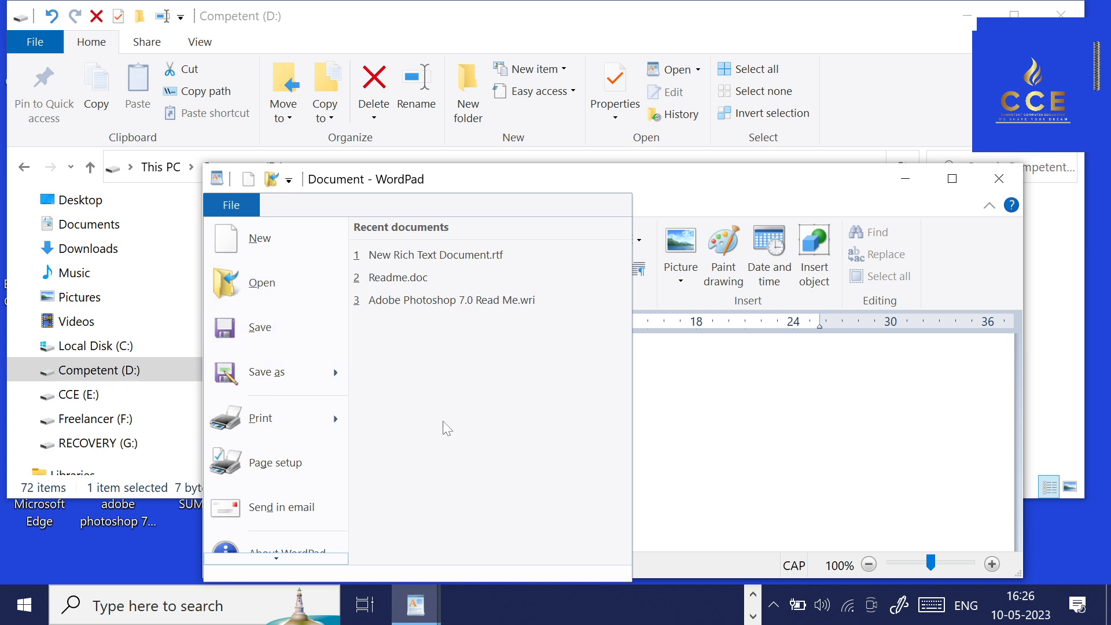
Search the Competent (D:) drive for *.RTF files and open WORDPAD TUTORIAL.rtf.
left_click(271, 181)
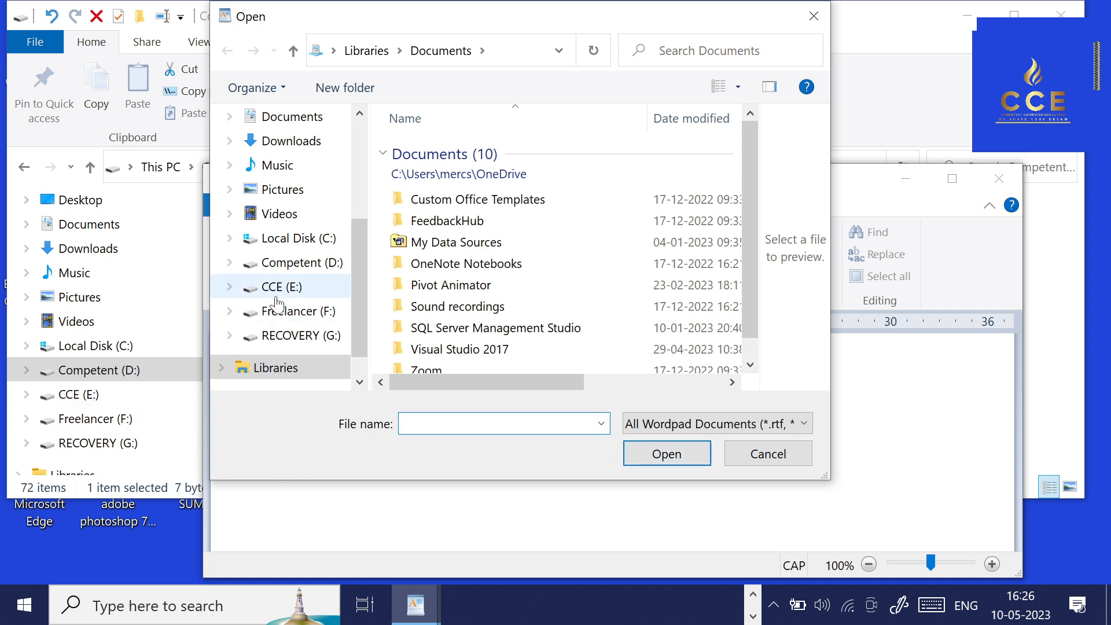
left_click(299, 265)
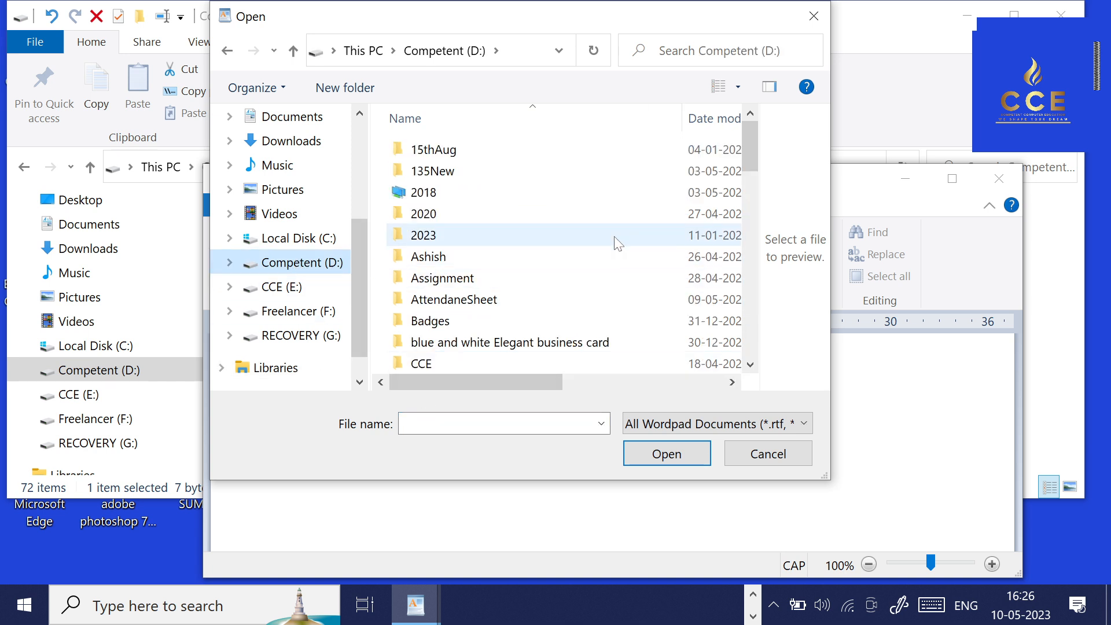
scroll(615, 240, "down", 2)
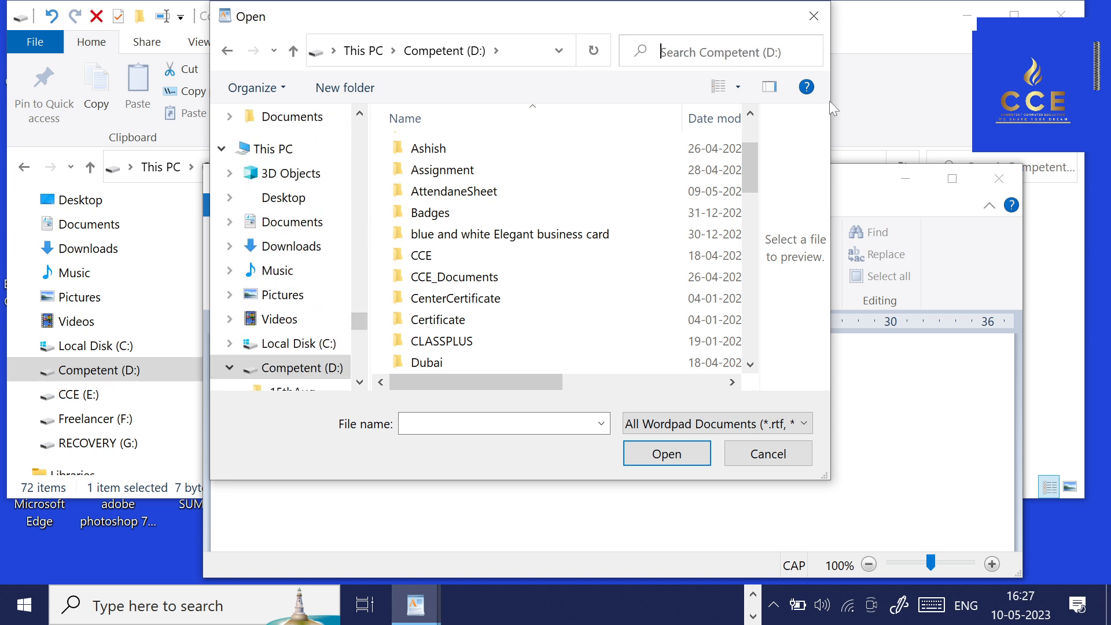
type("*")
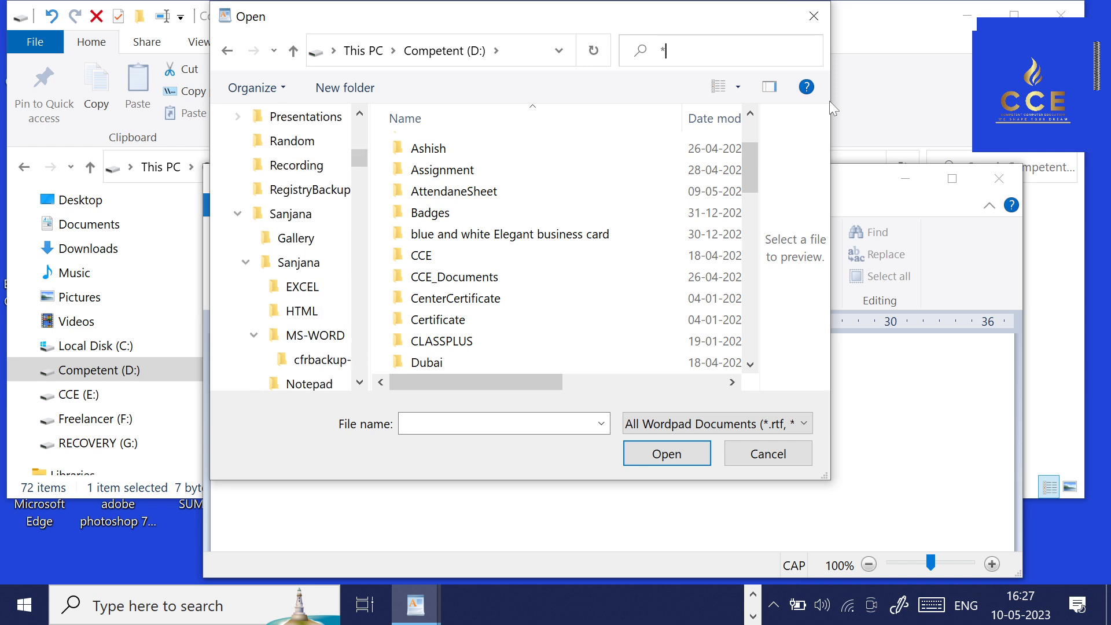
type(".RTF")
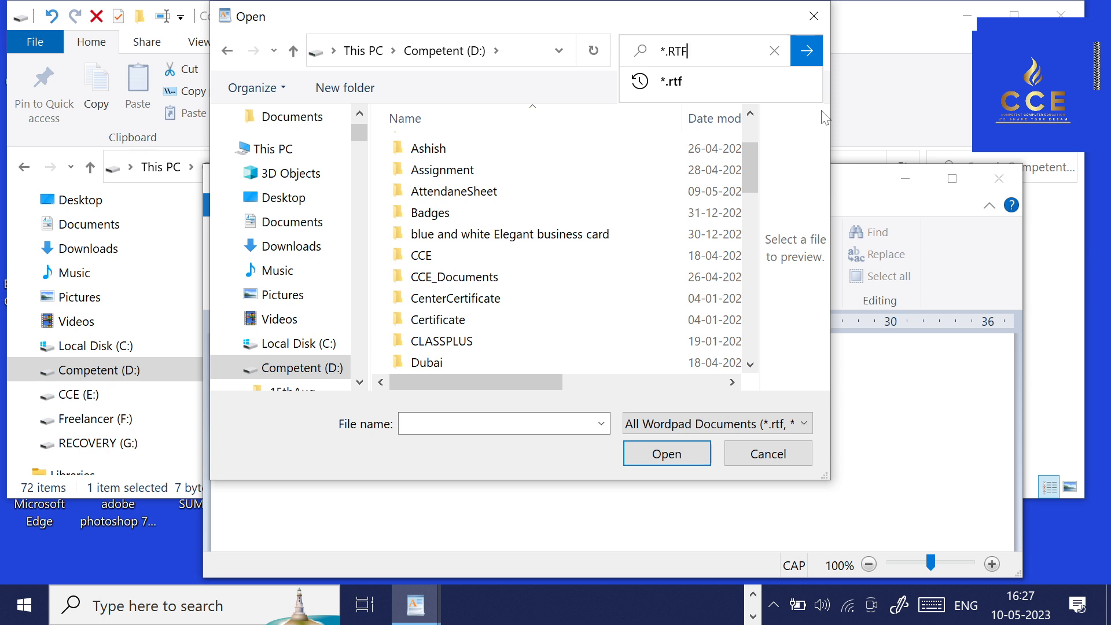
left_click(804, 51)
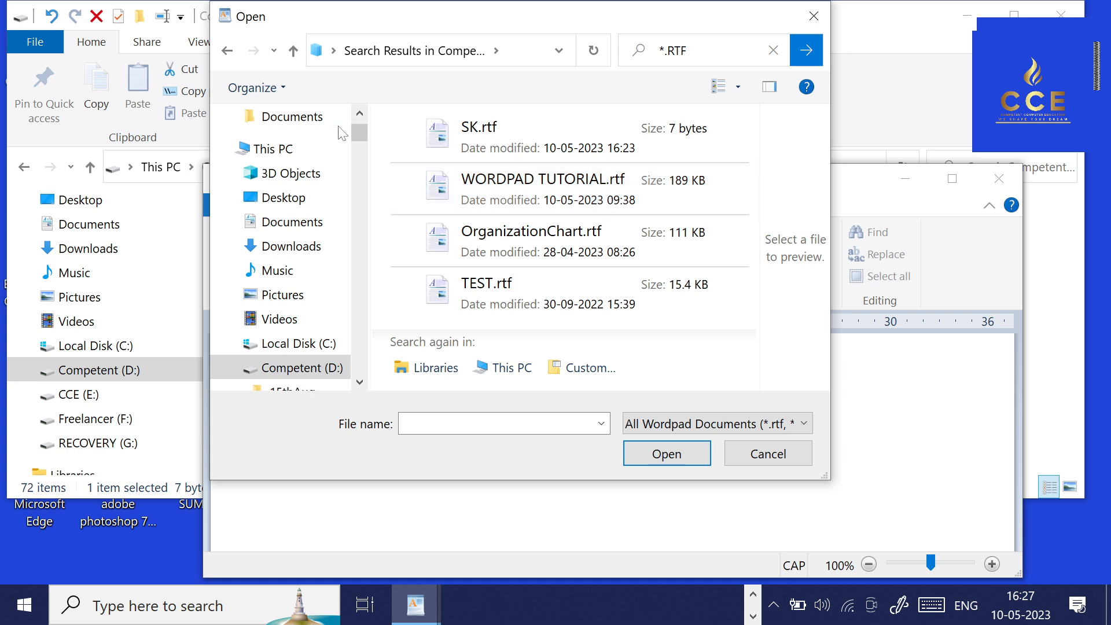
left_click(550, 201)
left_click(674, 459)
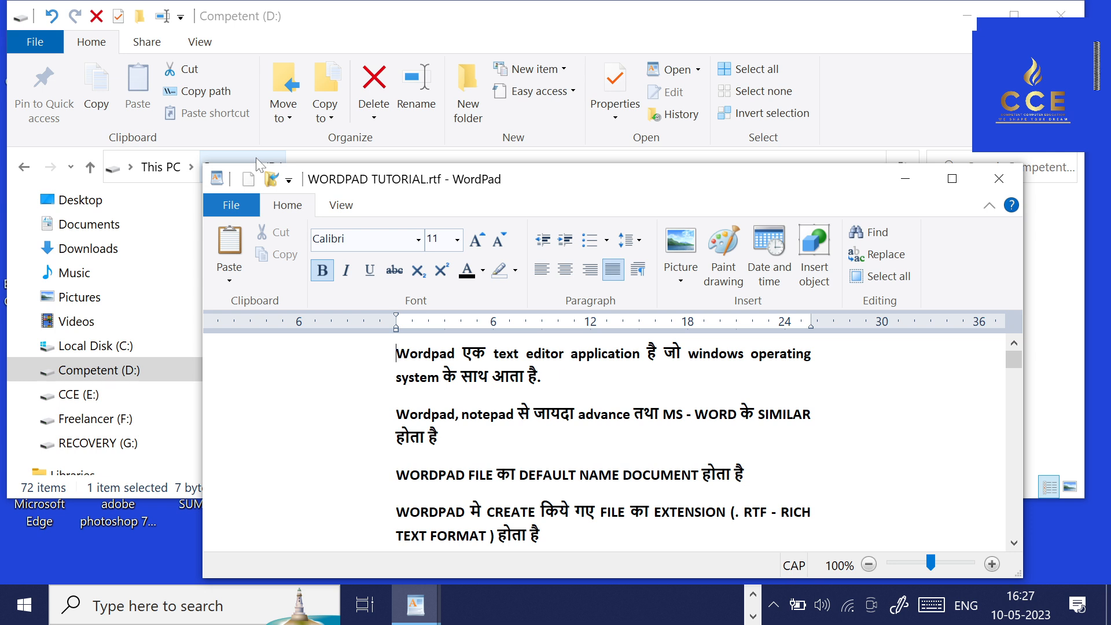
View the WORDPAD TUTORIAL document full screen, restore its window size and close it.
left_click(289, 182)
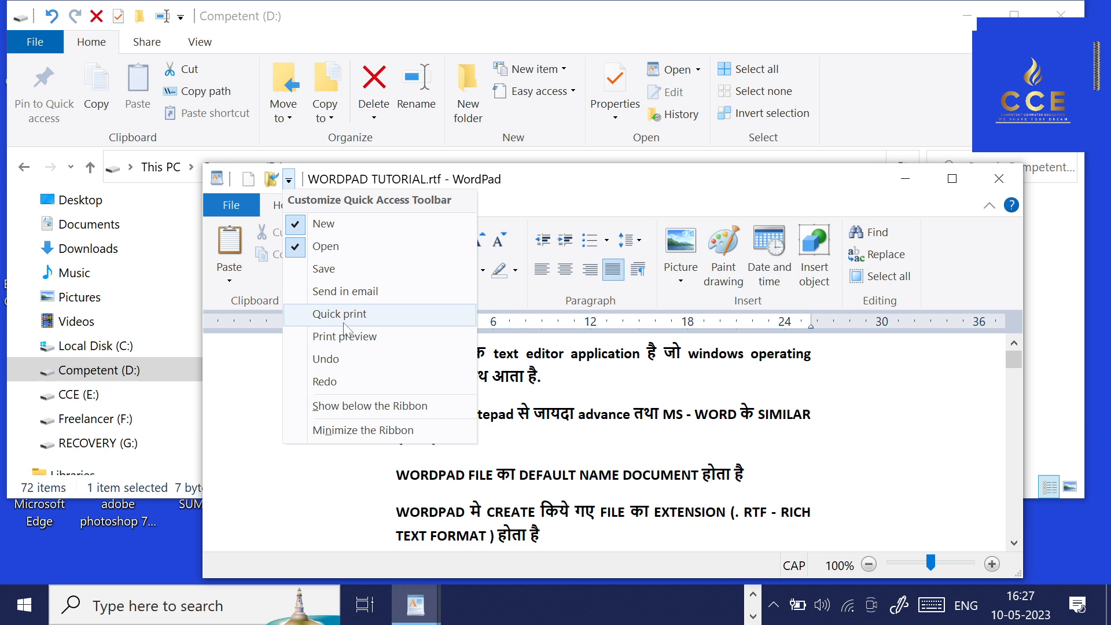
left_click(544, 184)
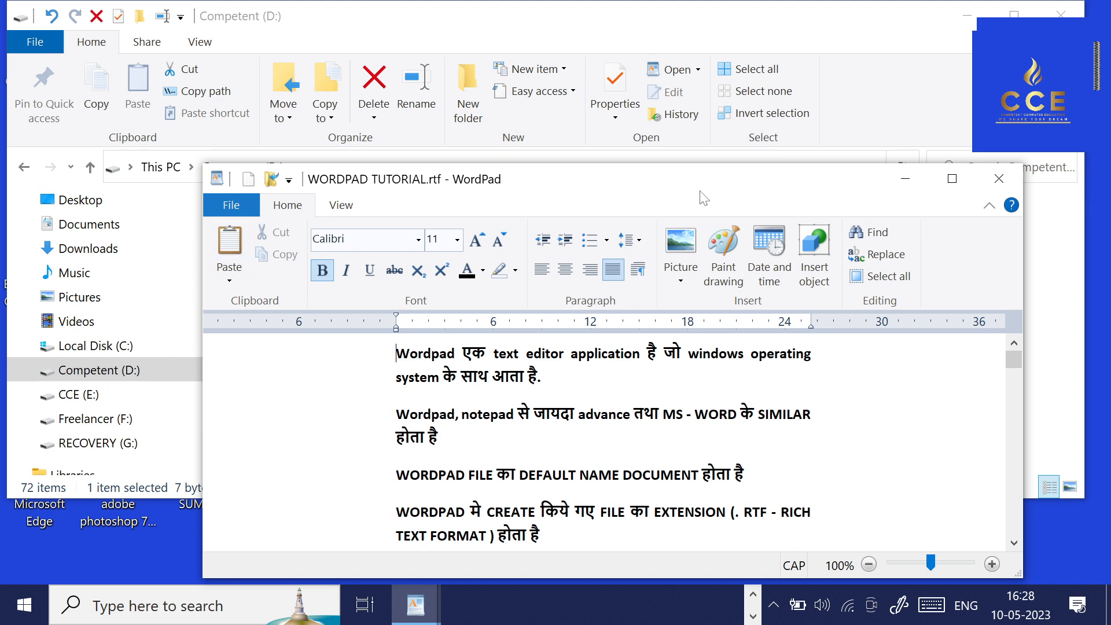
left_click(952, 178)
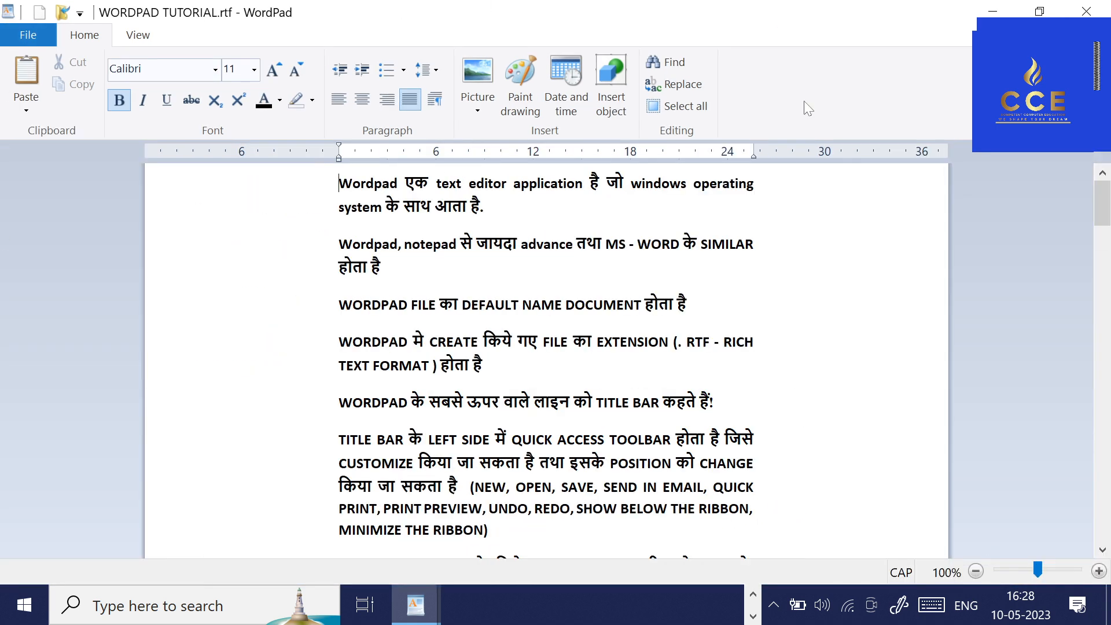
left_click(1040, 11)
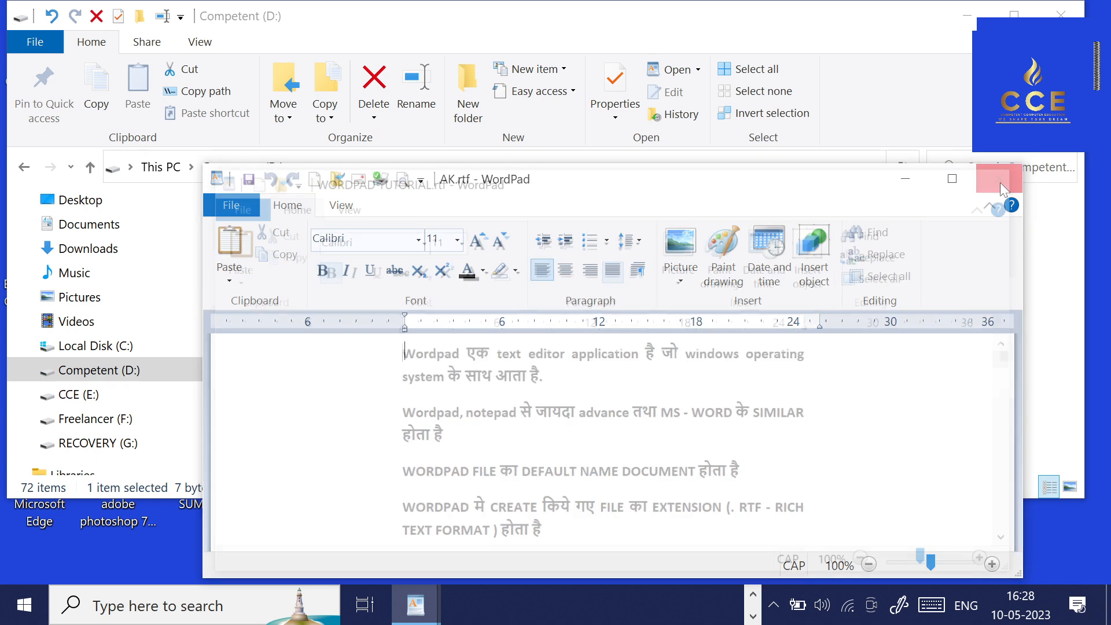
Maximize the AK.rtf window and save the document.
left_click_drag(602, 186, 591, 60)
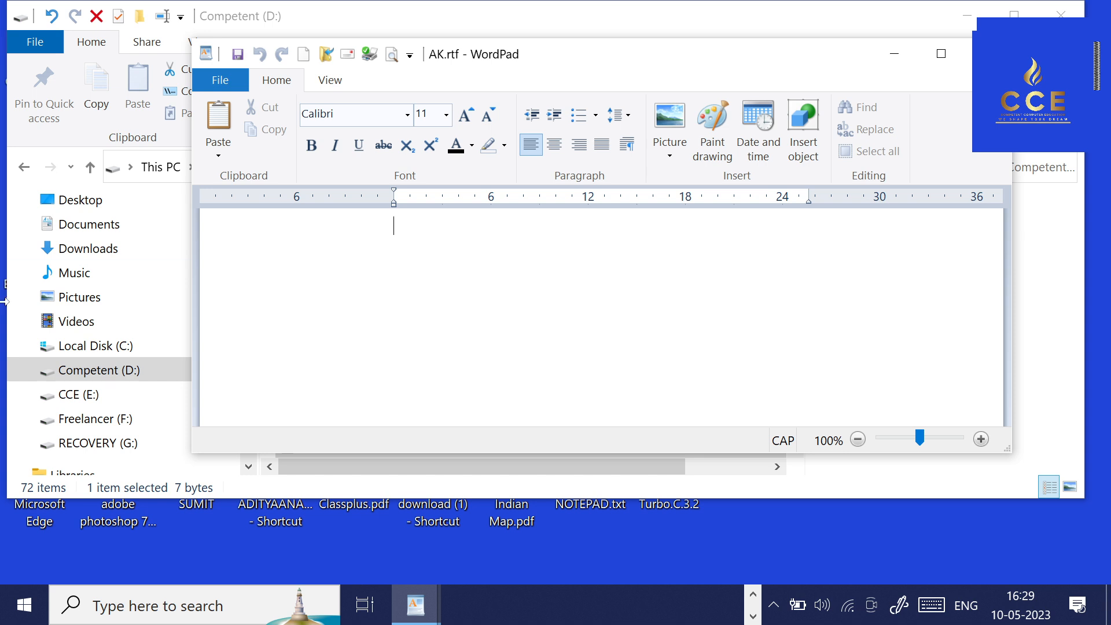
double_click(568, 60)
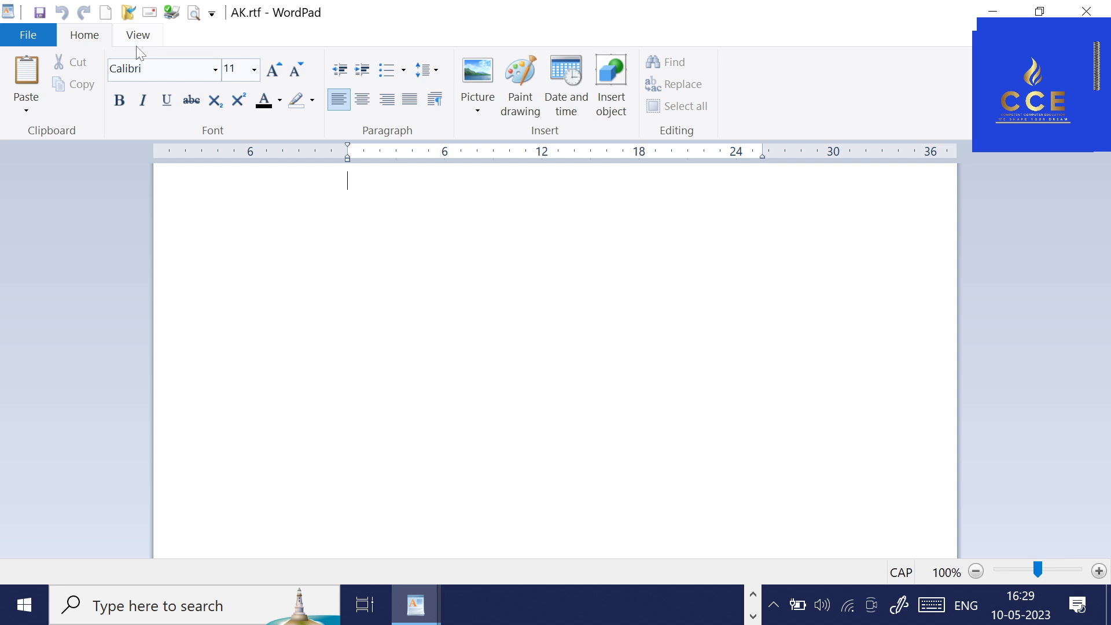
left_click(22, 36)
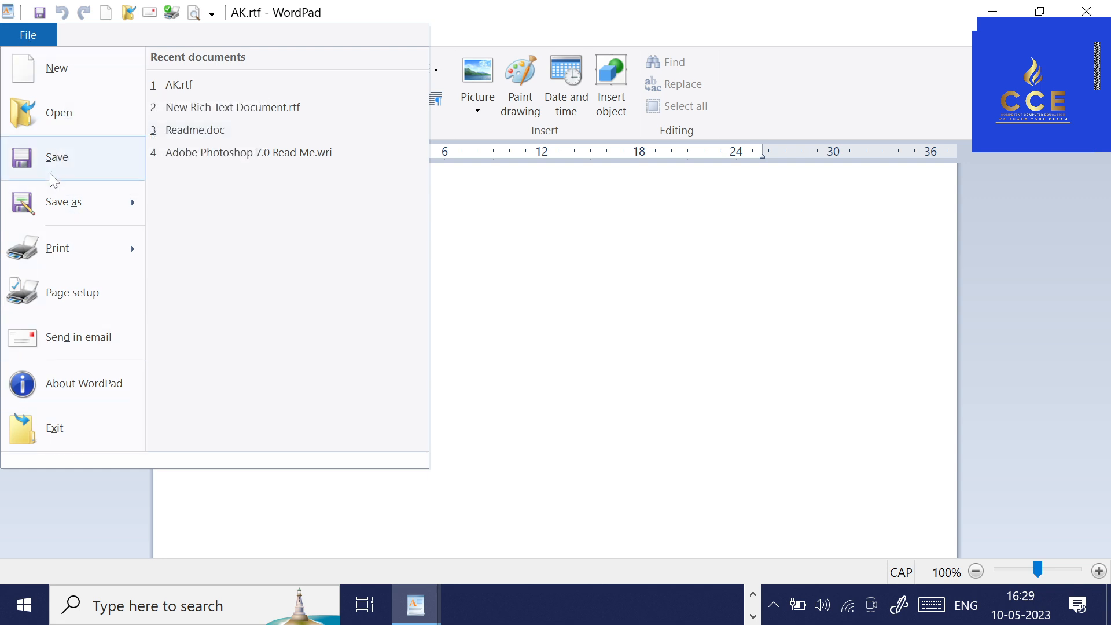
mouse_move(54, 212)
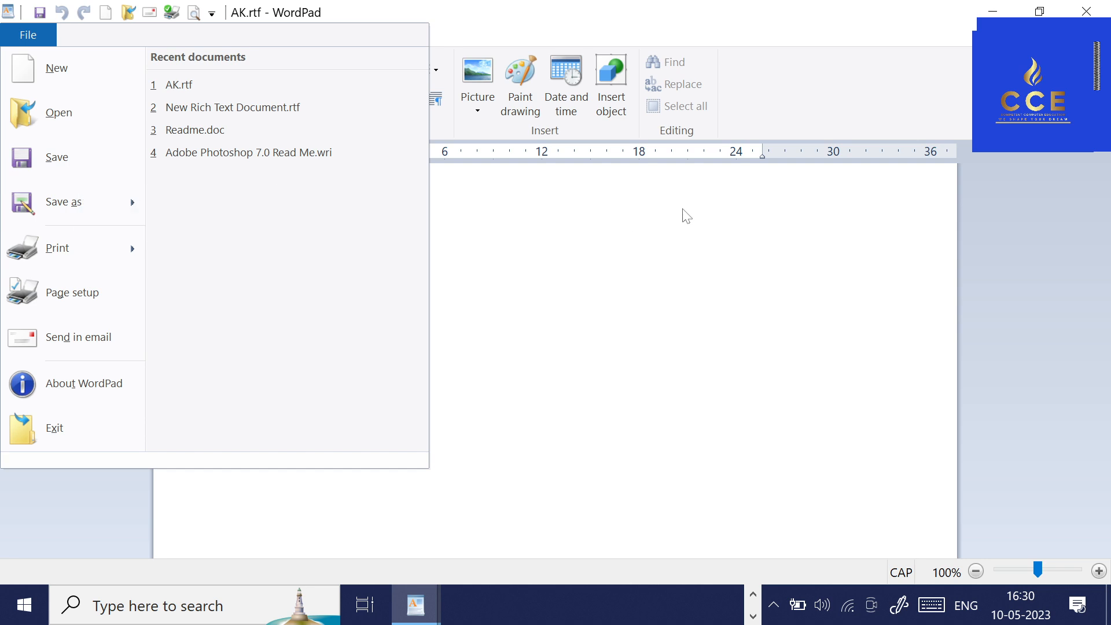
left_click(57, 161)
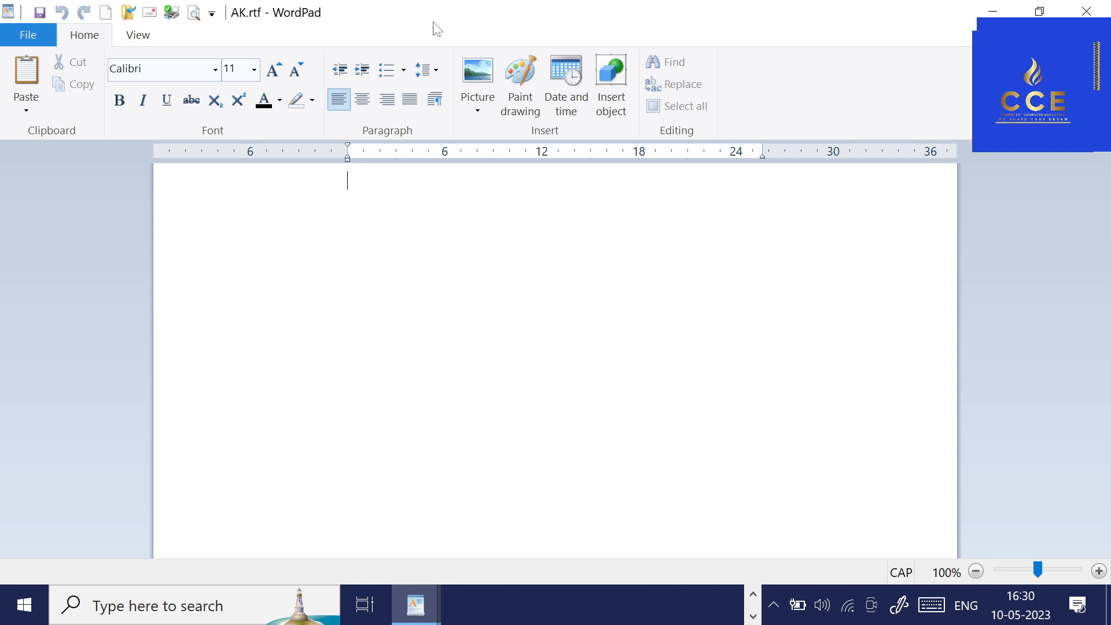
Switch to the other window holding the blank untitled document and maximize it.
key("alt+Tab")
key("alt+Tab")
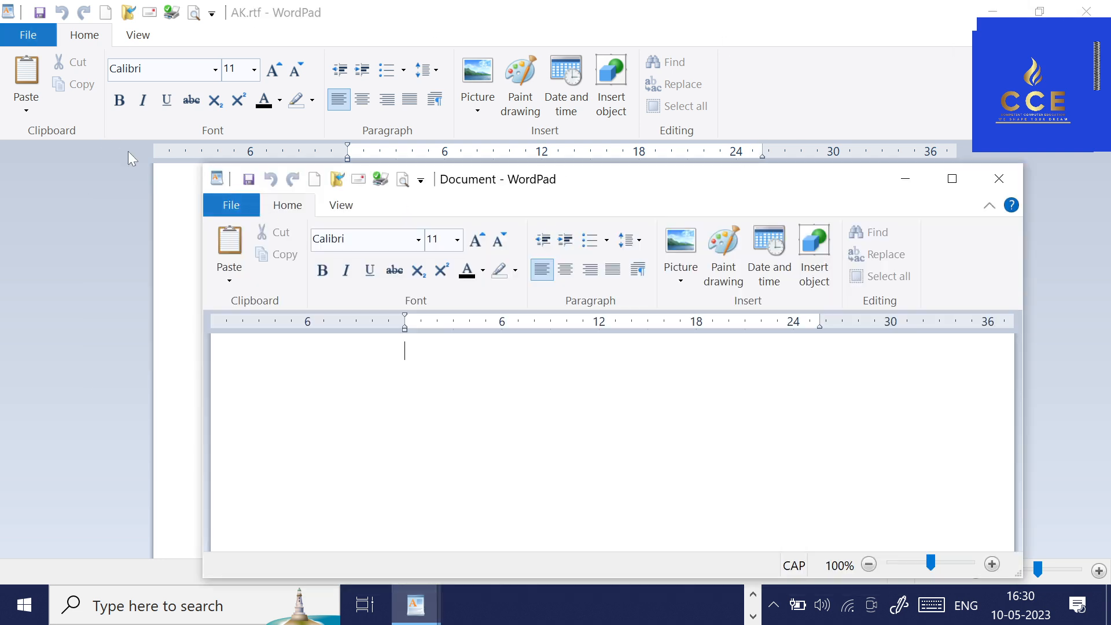
left_click(952, 178)
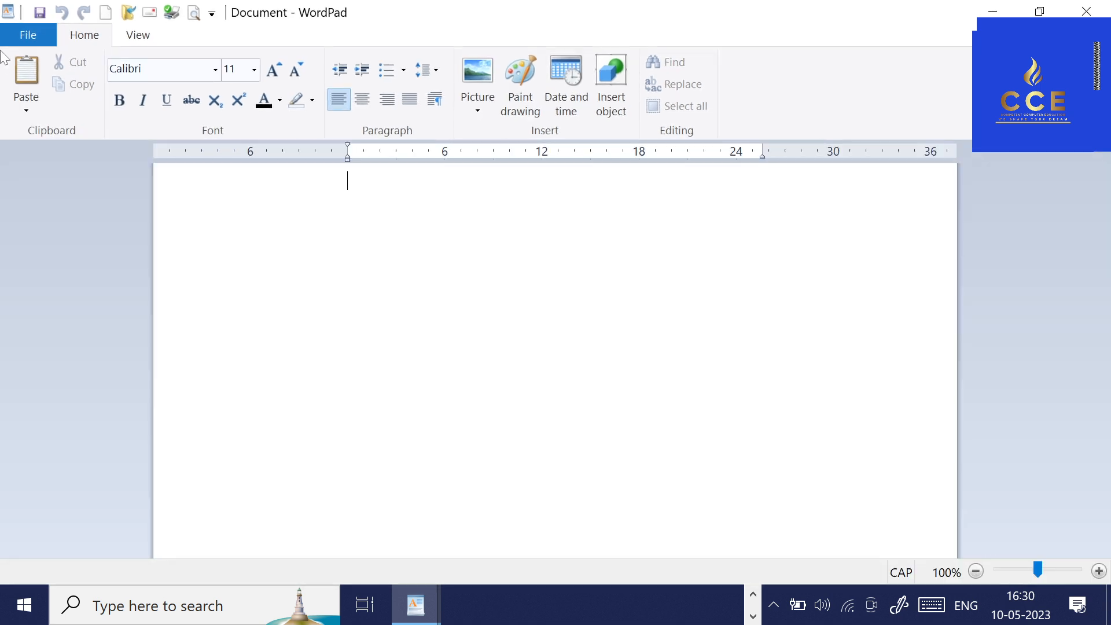
Save the blank document as Document.rtf in Rich Text Format on the RECOVERY (G:) drive.
left_click(26, 36)
left_click(50, 167)
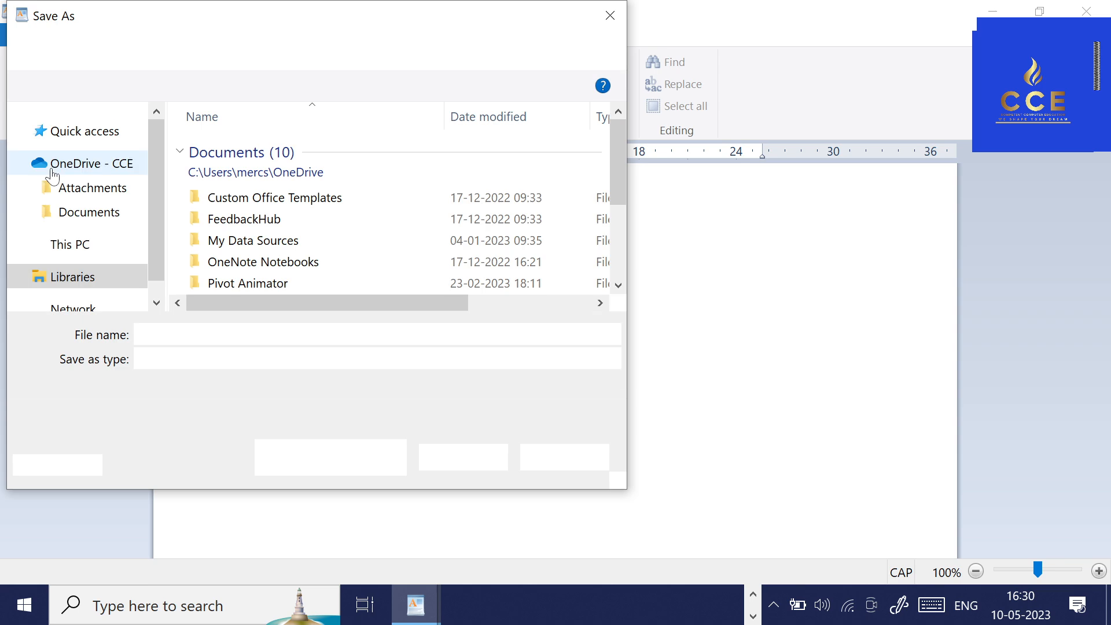
left_click_drag(167, 22, 431, 120)
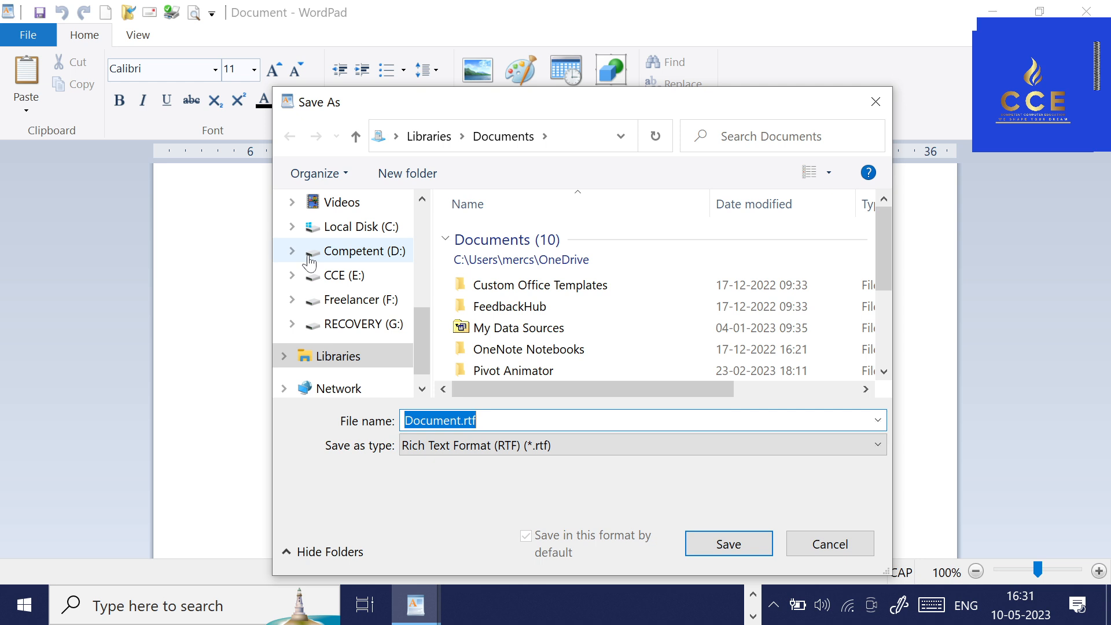
left_click(354, 327)
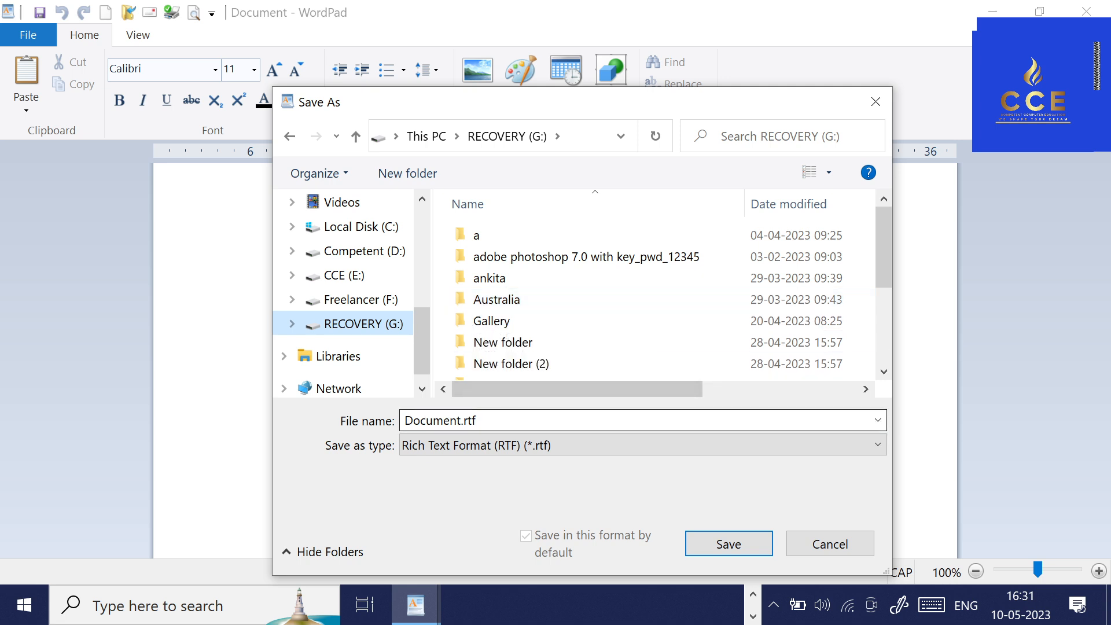
left_click(346, 422)
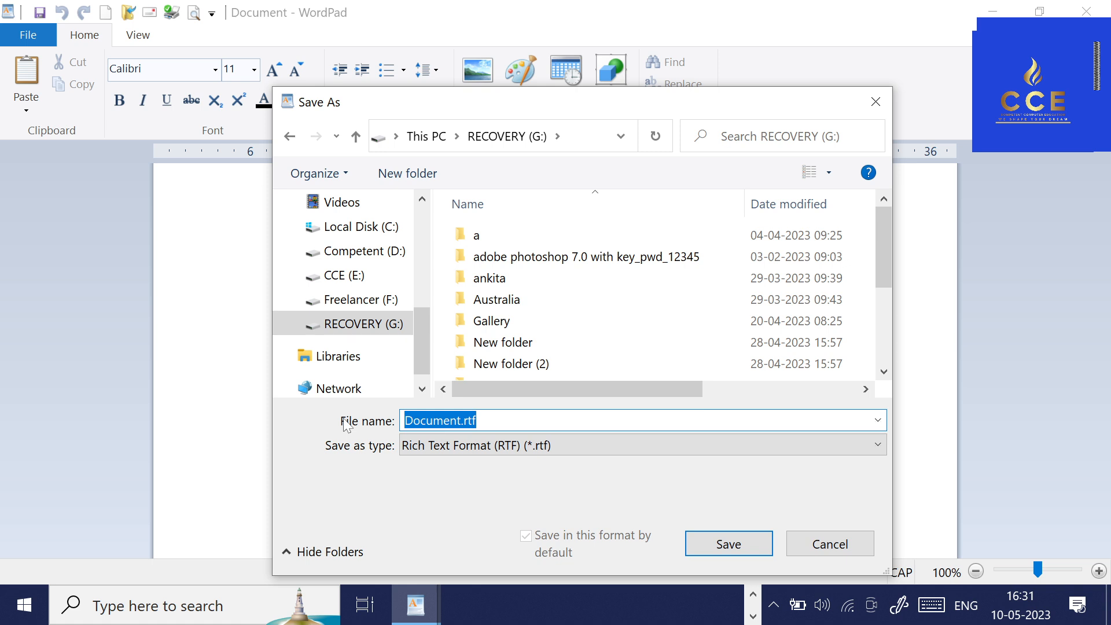
left_click(547, 451)
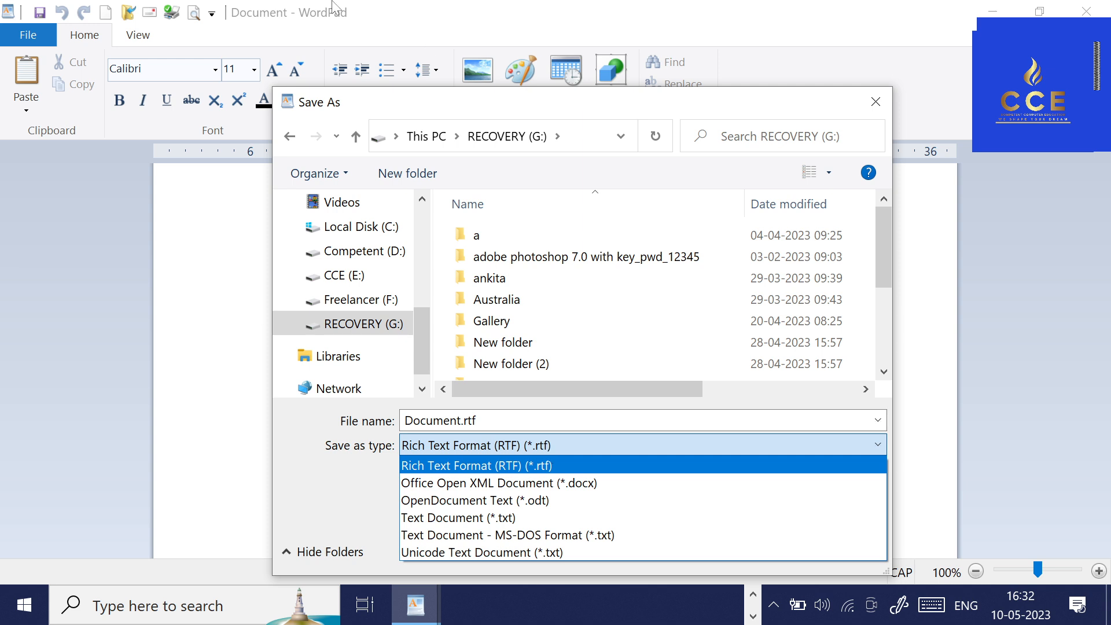
left_click(655, 381)
left_click(749, 544)
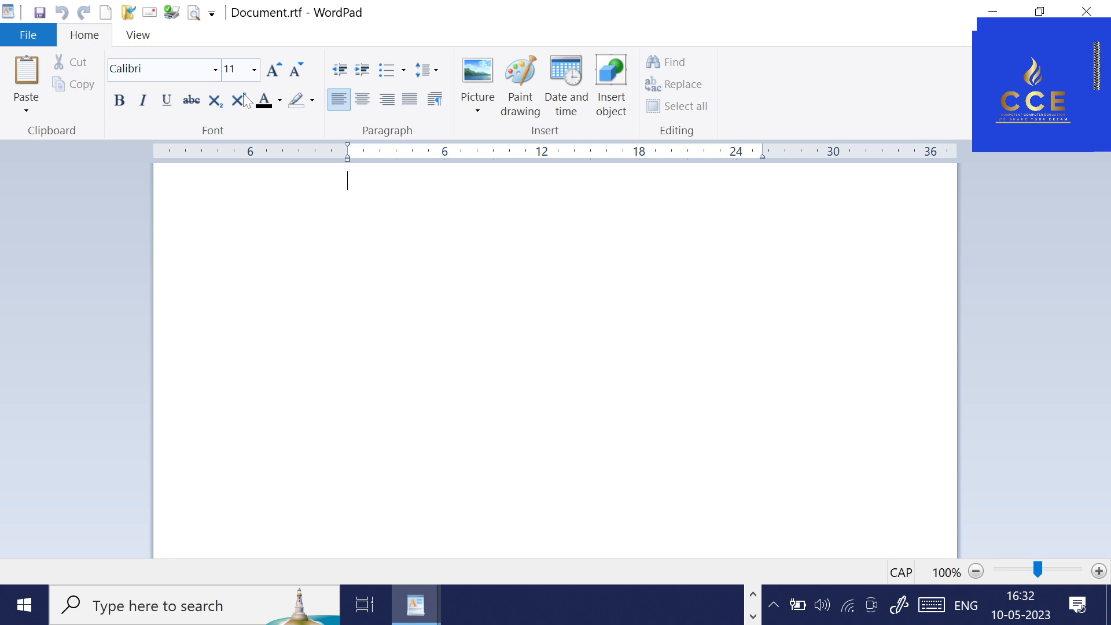
Show the print options for Document.rtf and open its page setup.
left_click(28, 35)
mouse_move(55, 219)
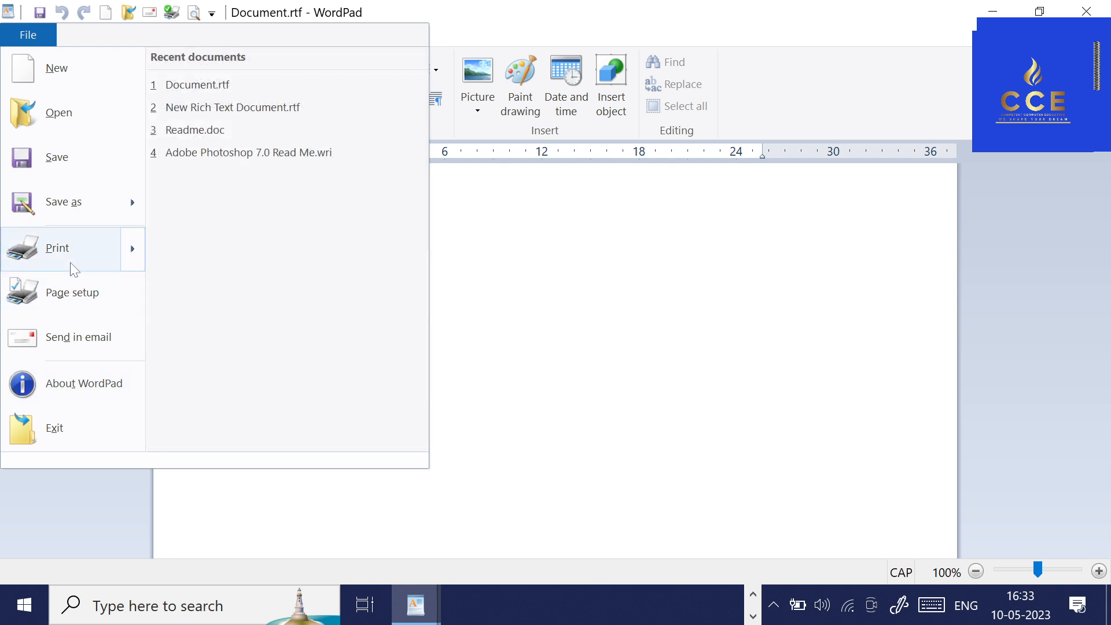
mouse_move(70, 262)
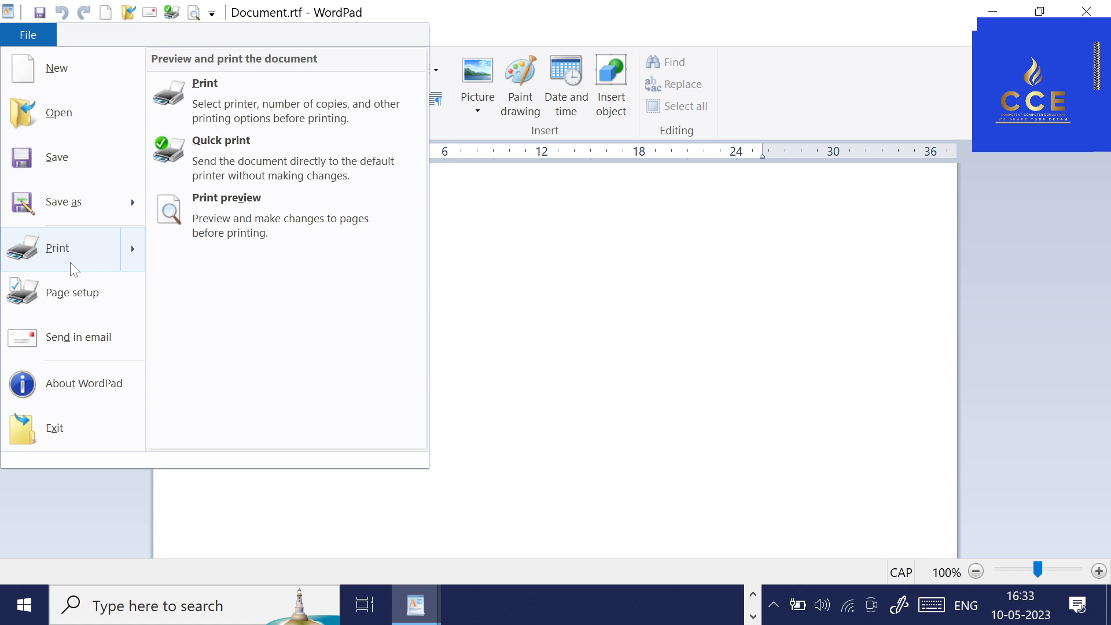
left_click(87, 305)
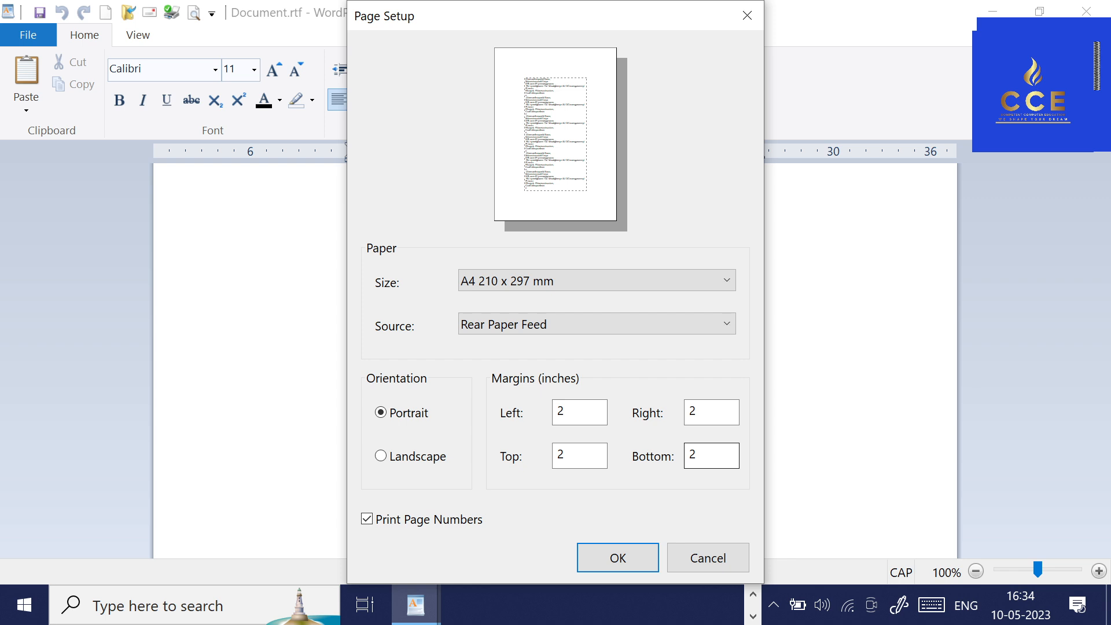
Try left and right page margins of 10 inches.
double_click(565, 412)
type("10")
key("Tab")
type("10")
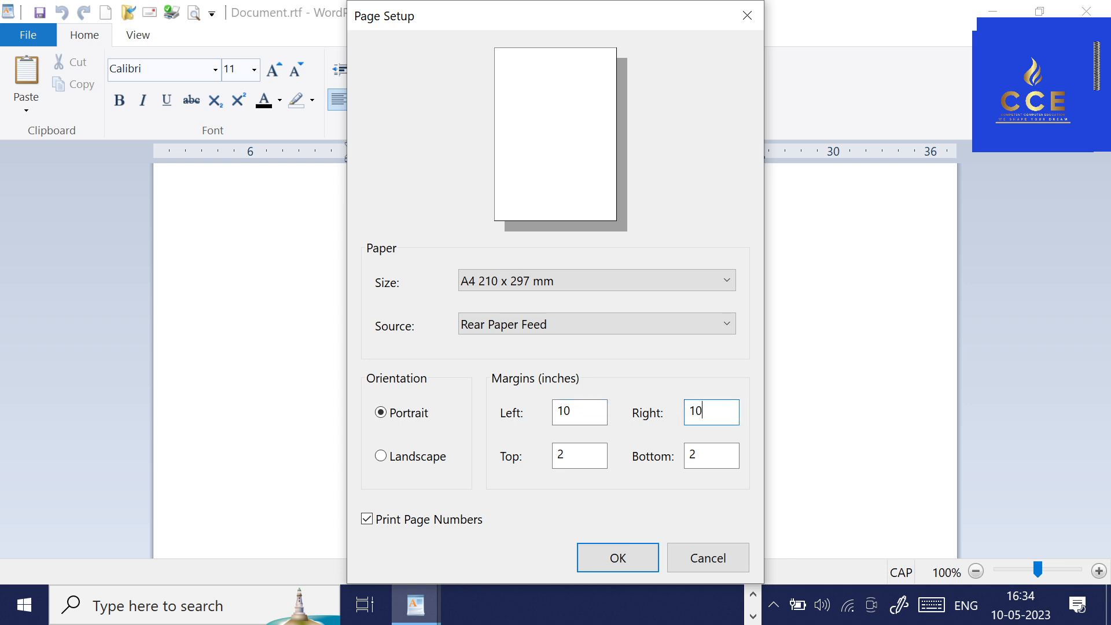
Set the left page margin to 1 inch and the right page margin to 5 inches.
double_click(564, 412)
type("1")
key("Tab")
key("Tab")
key("Tab")
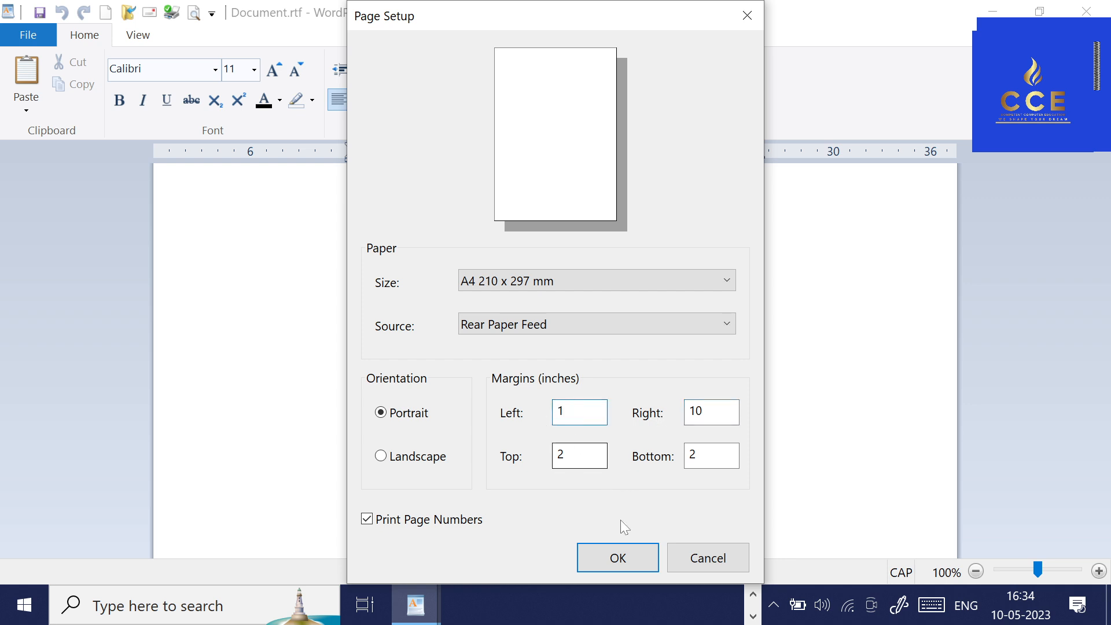
type("5")
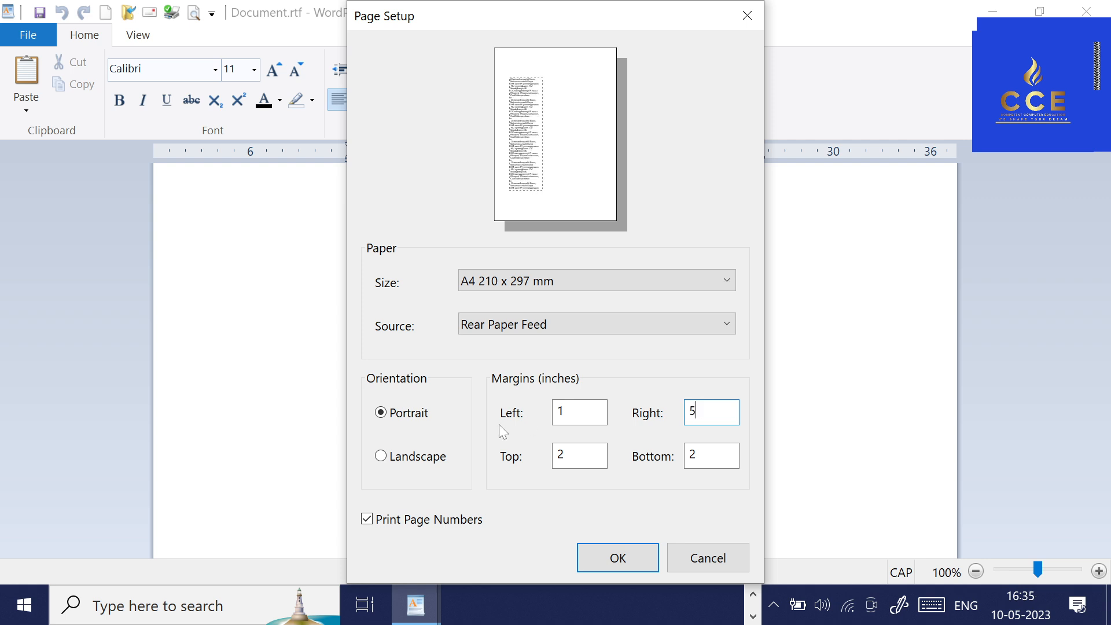
Set the bottom page margin to 5 inches and apply the page setup.
left_click_drag(575, 456, 530, 459)
key("Tab")
key("BackSpace")
type("5")
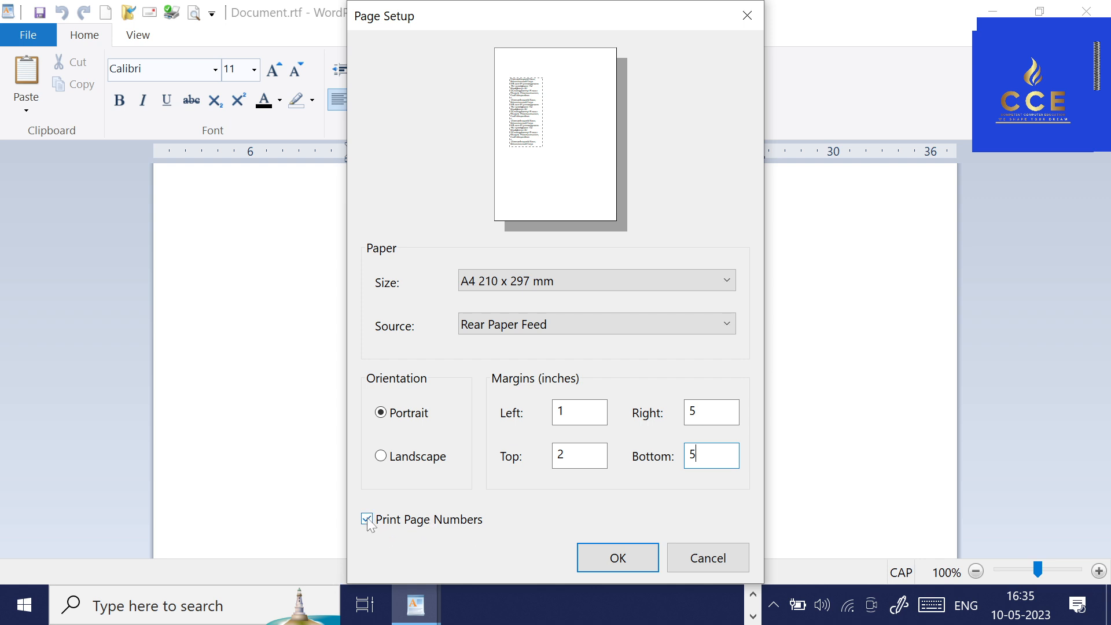
left_click(595, 555)
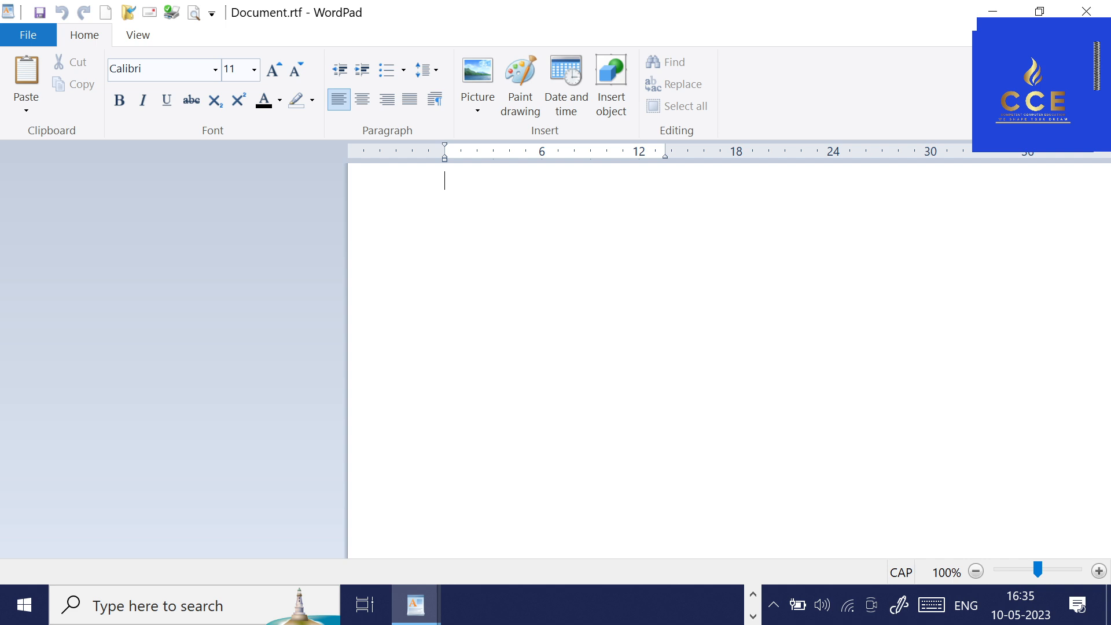
Open the recent documents New Rich Text Document.rtf and Adobe Photoshop 7.0 Read Me.wri, one after the other.
left_click(36, 38)
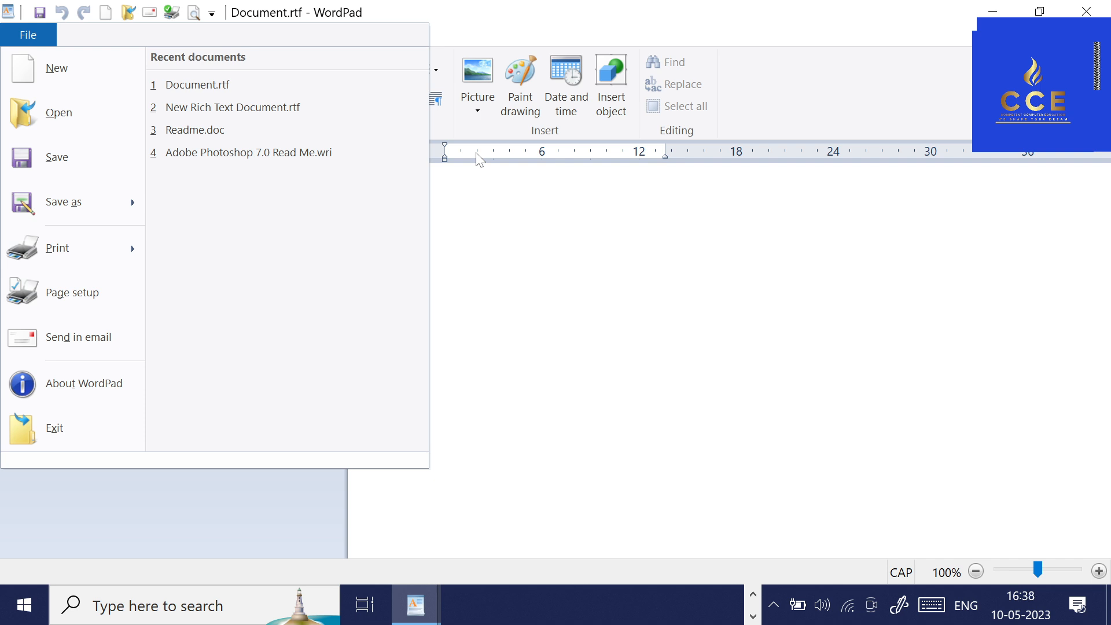
left_click(302, 107)
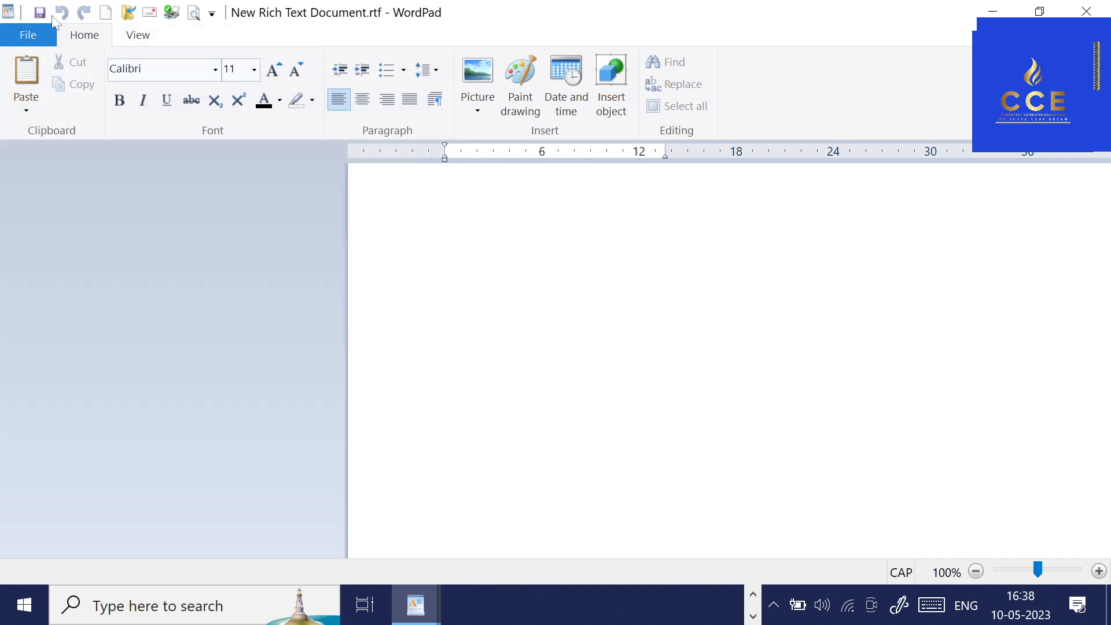
left_click(32, 36)
left_click(185, 154)
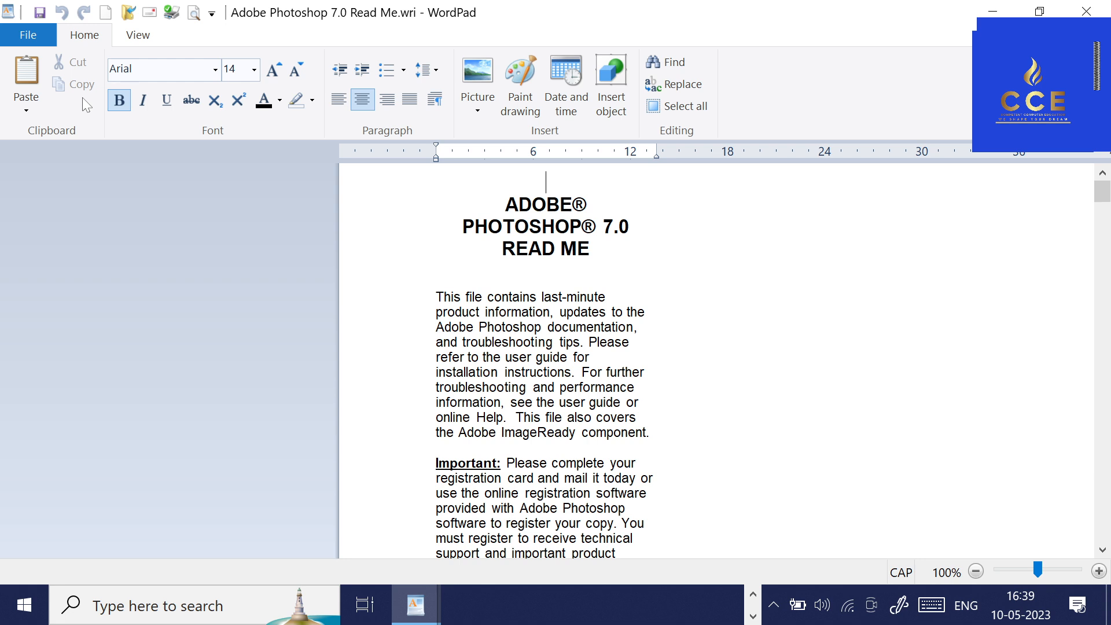
Copy the first paragraph below the Read Me title and paste it into a new document.
left_click_drag(436, 297, 646, 432)
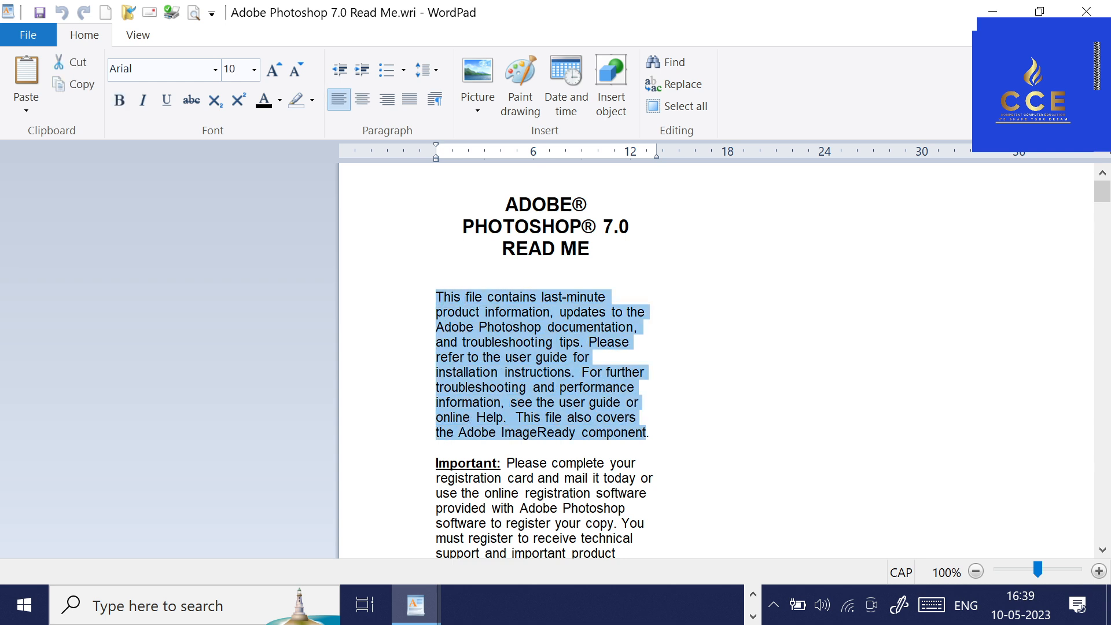
left_click(581, 432)
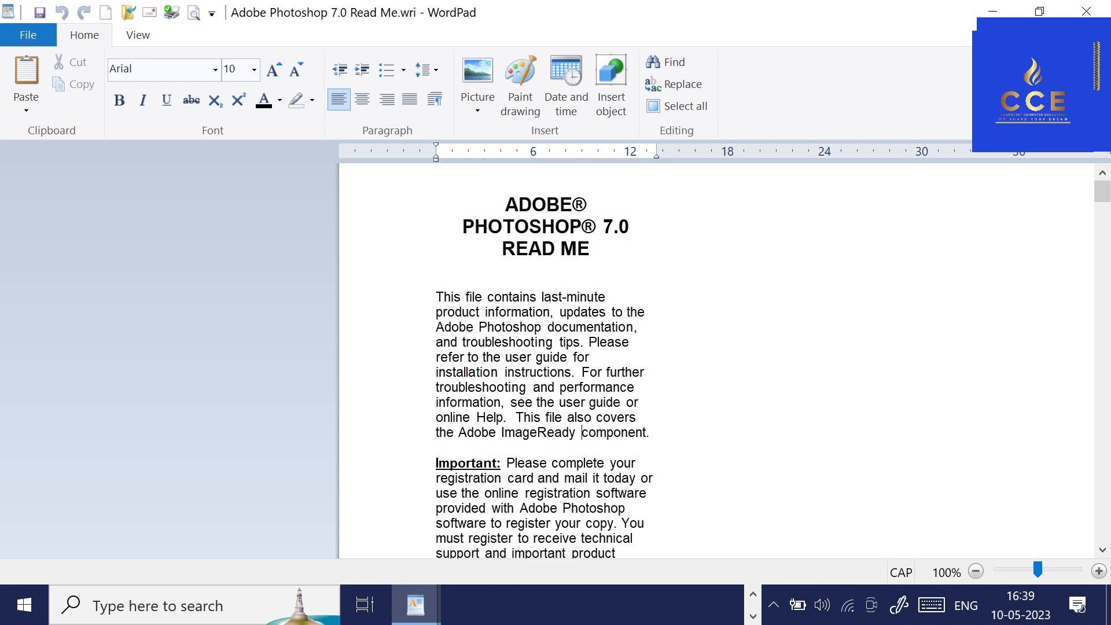
left_click_drag(436, 297, 652, 432)
key("ctrl+c")
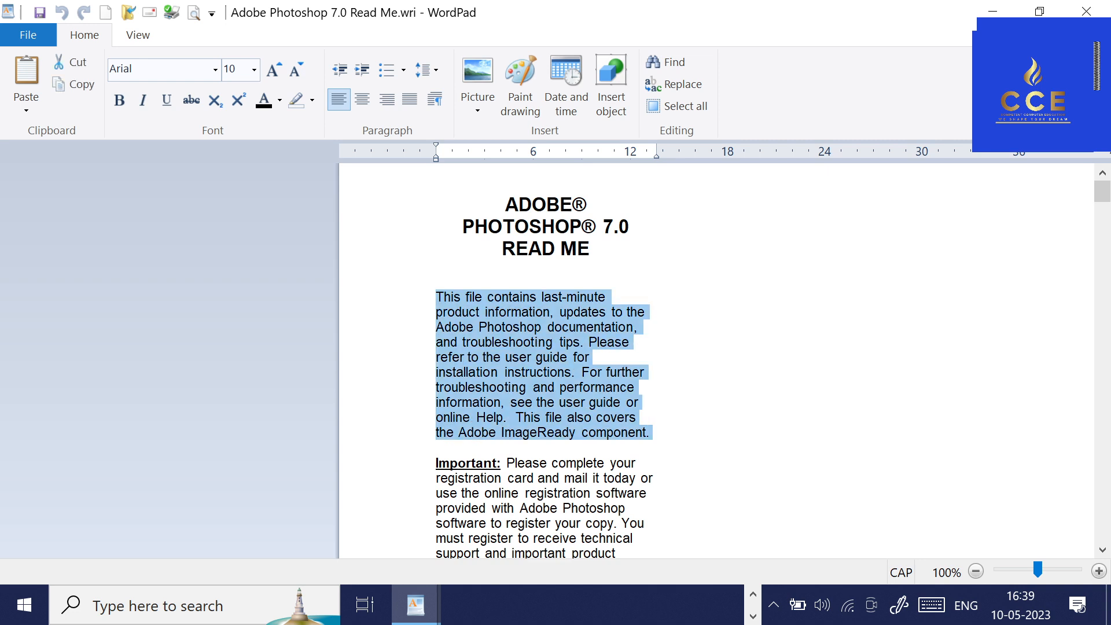
left_click(84, 84)
left_click(35, 40)
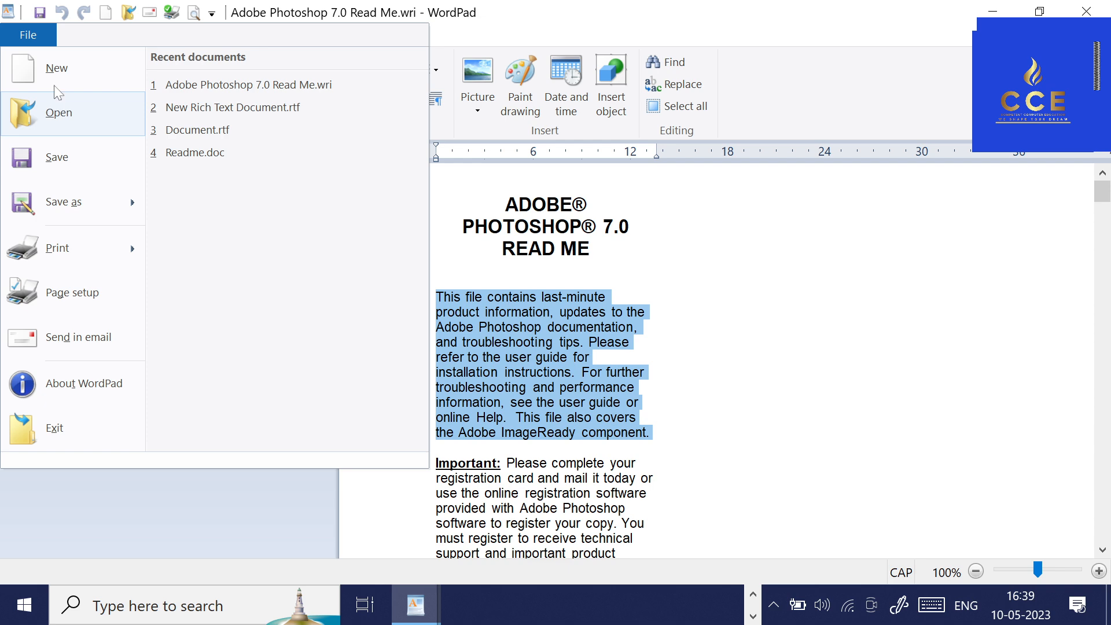
key("ctrl+v")
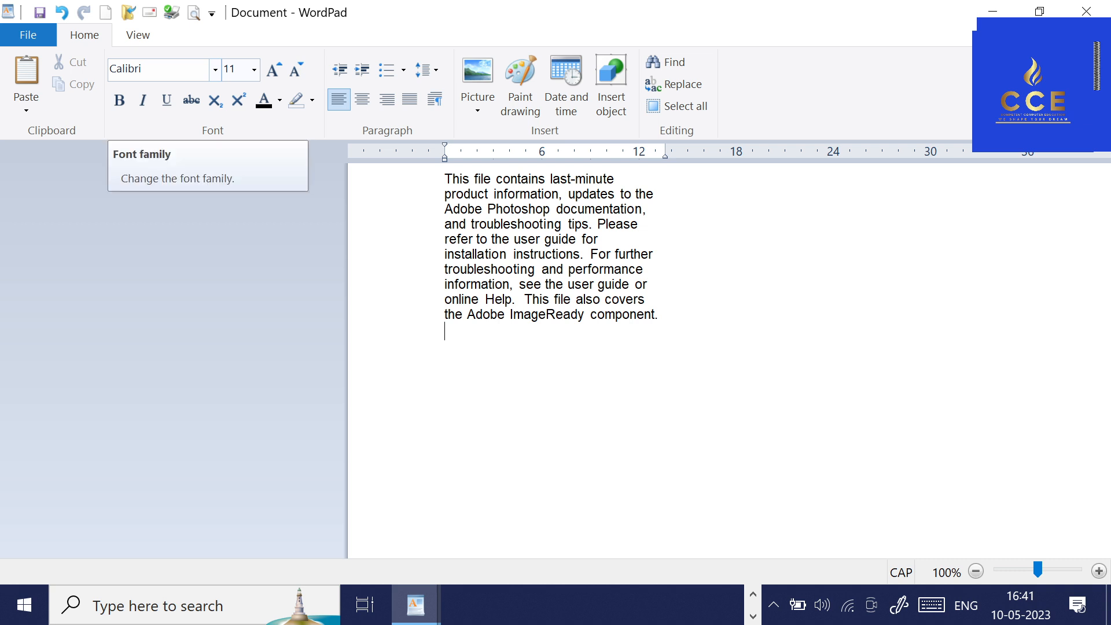
Change the font of the whole pasted paragraph to Arial Black.
left_click_drag(443, 179, 586, 348)
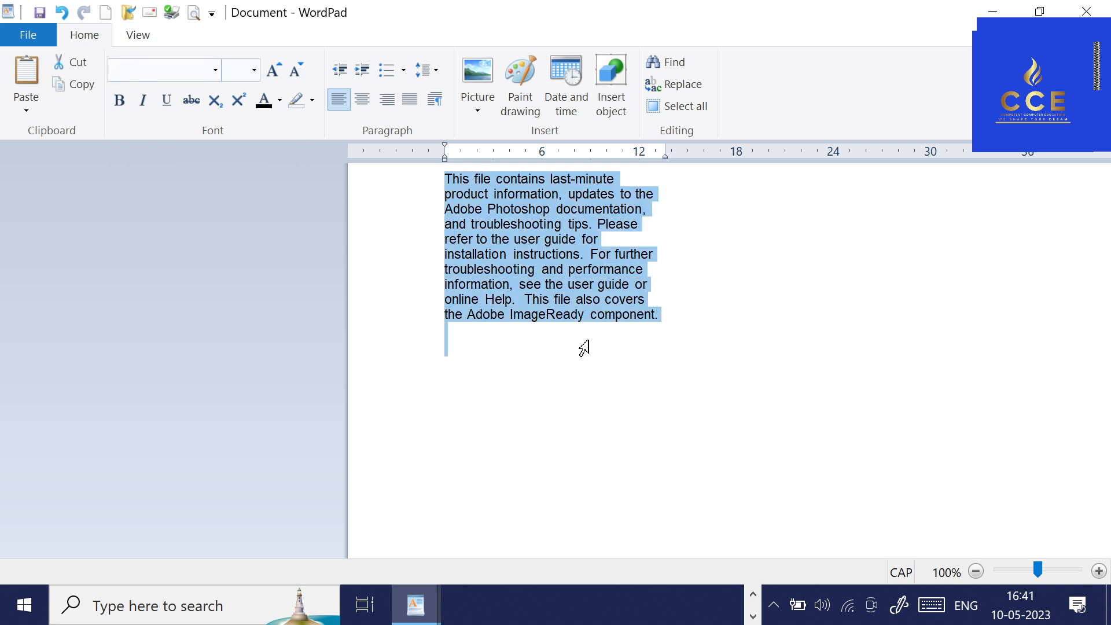
left_click(216, 70)
scroll(142, 440, "down", 4)
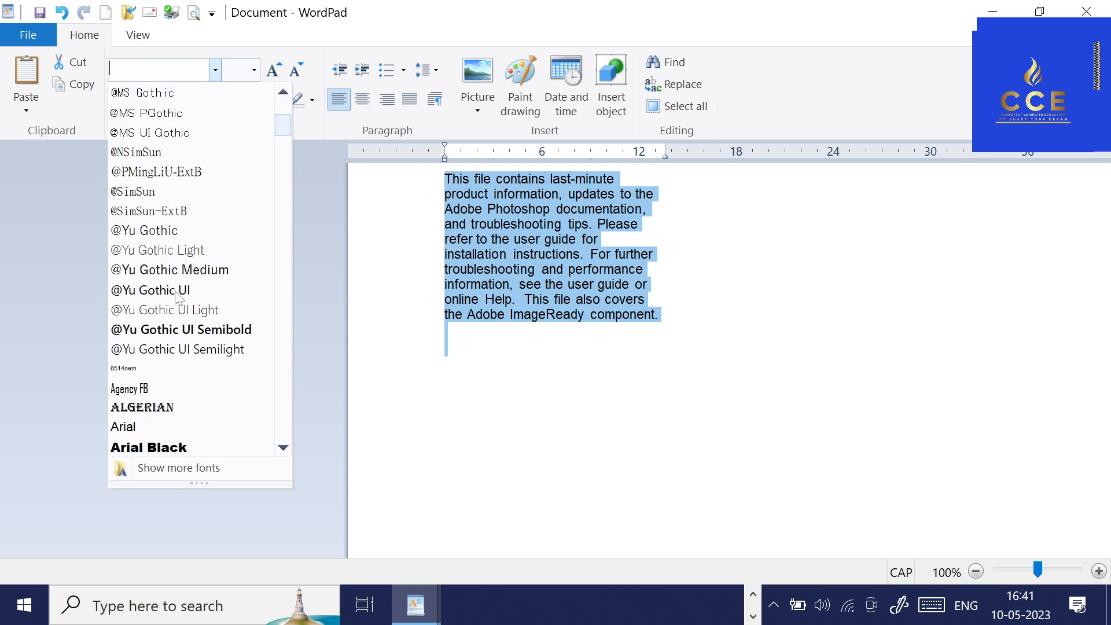
left_click(146, 447)
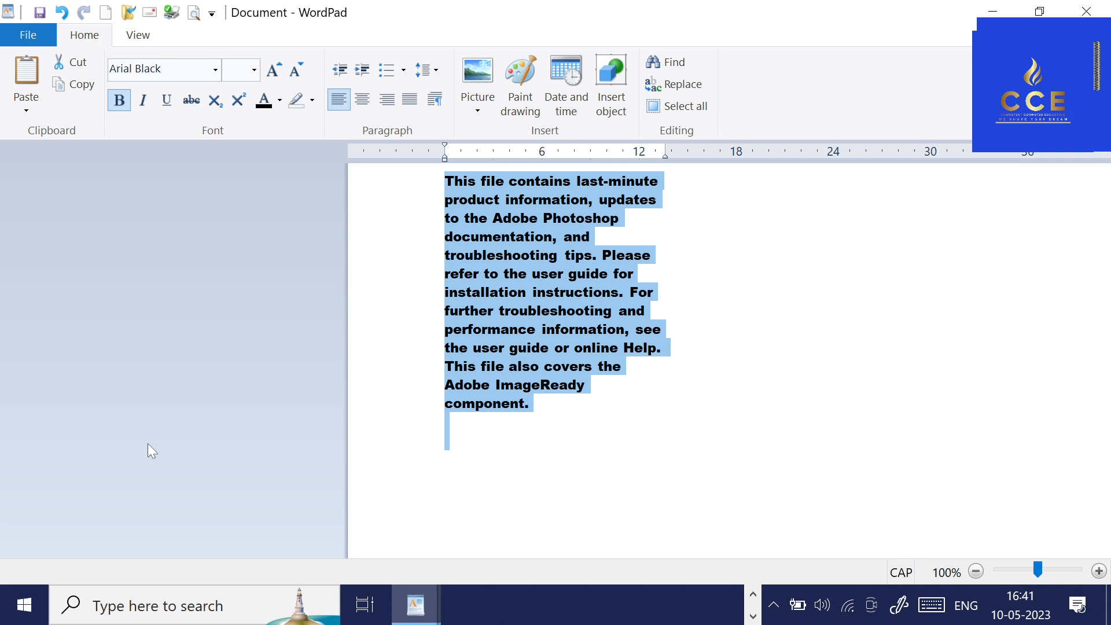
left_click(561, 330)
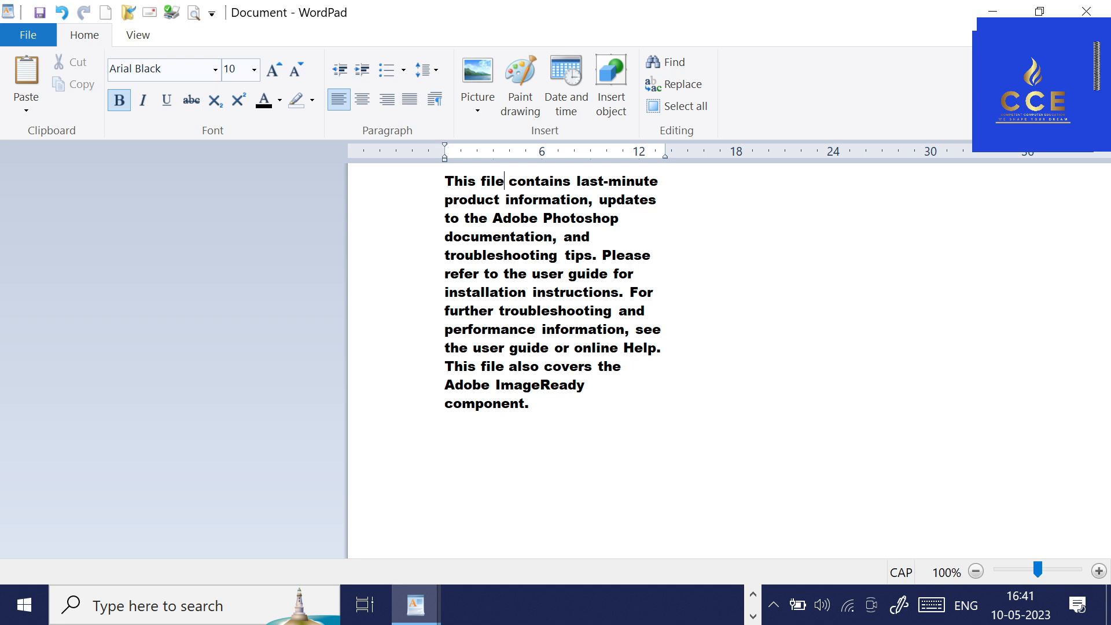
left_click_drag(493, 218, 624, 218)
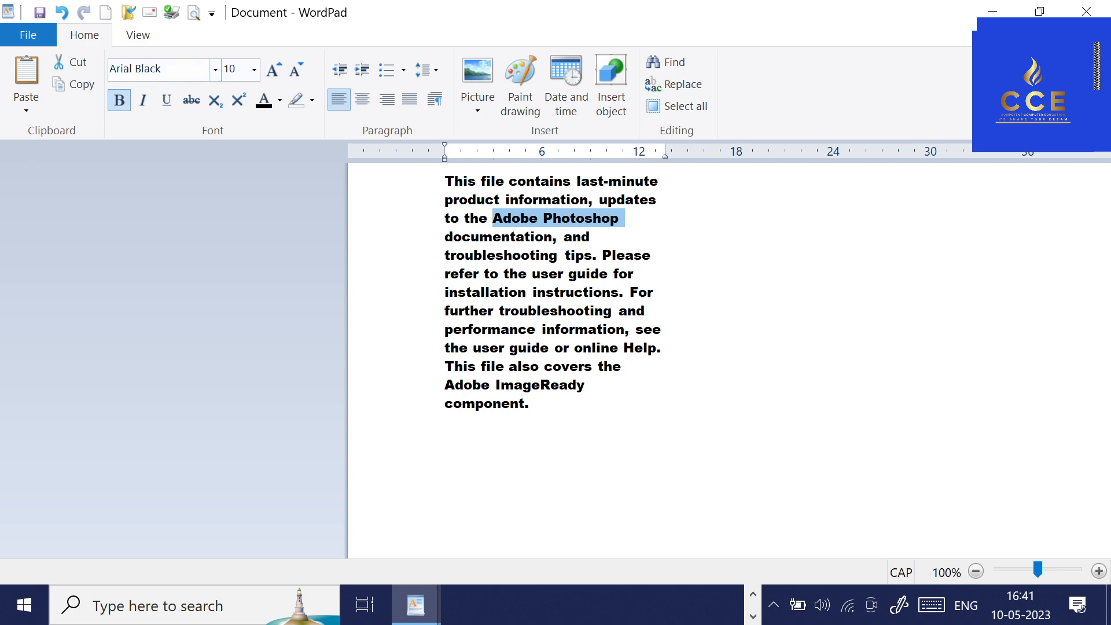
left_click(215, 70)
scroll(203, 126, "up", 4)
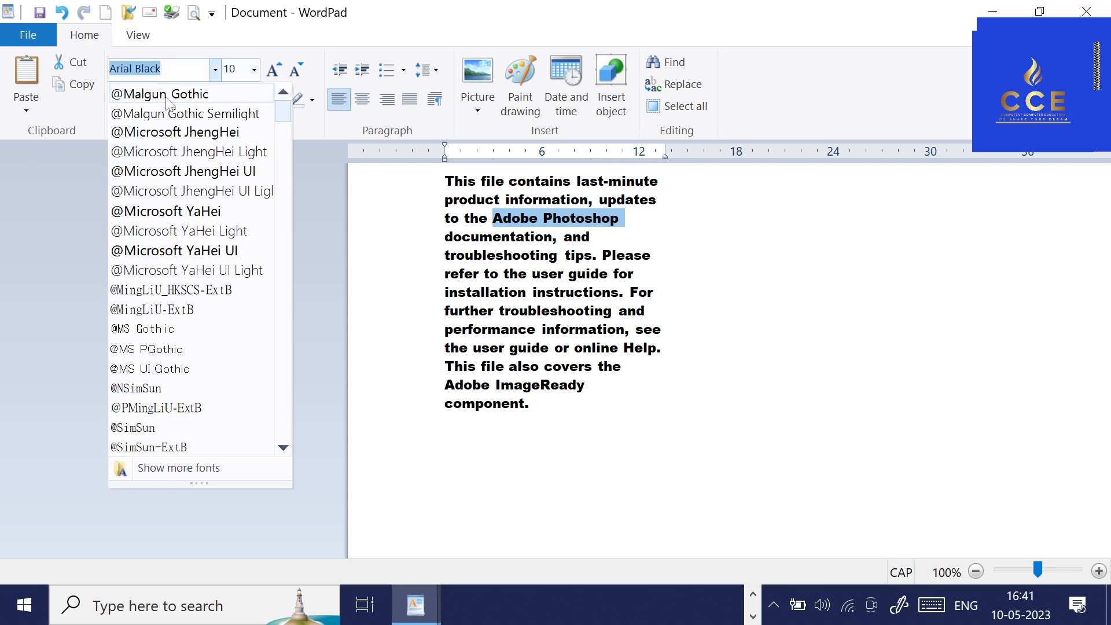
left_click(151, 92)
left_click(634, 255)
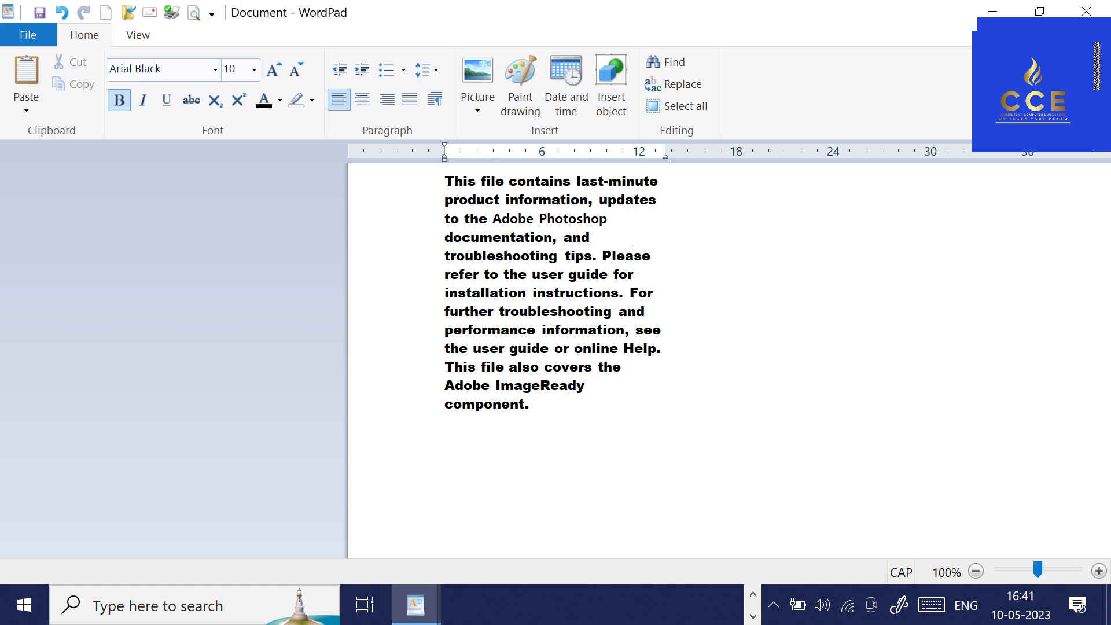
Set the font size of the words "Adobe Photoshop" to 22.
left_click_drag(493, 219, 609, 220)
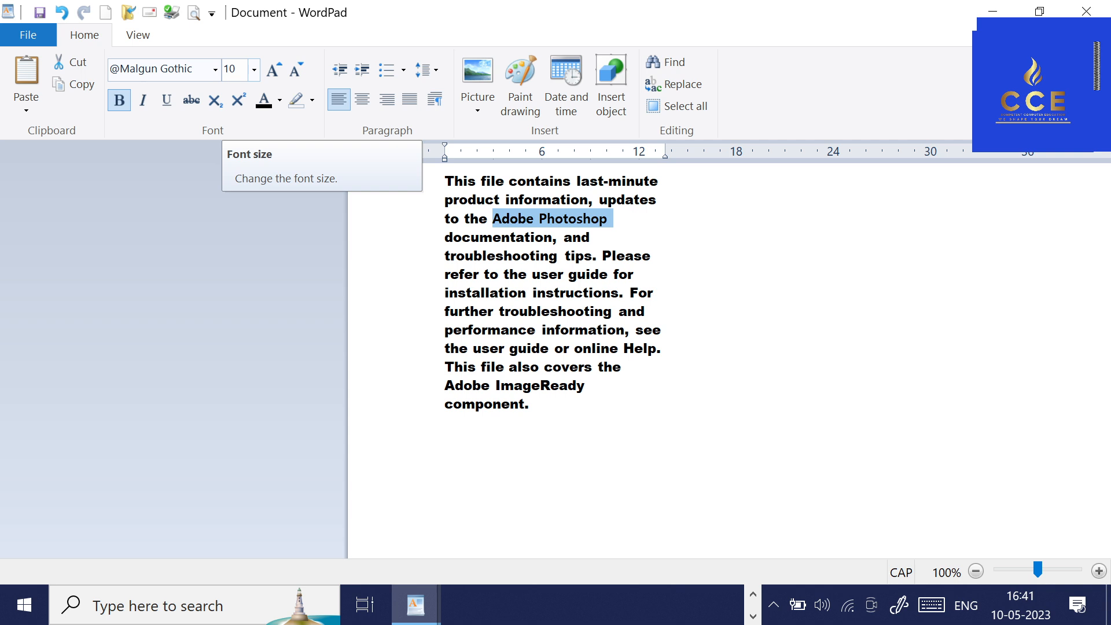
left_click(502, 221)
left_click_drag(493, 220, 612, 220)
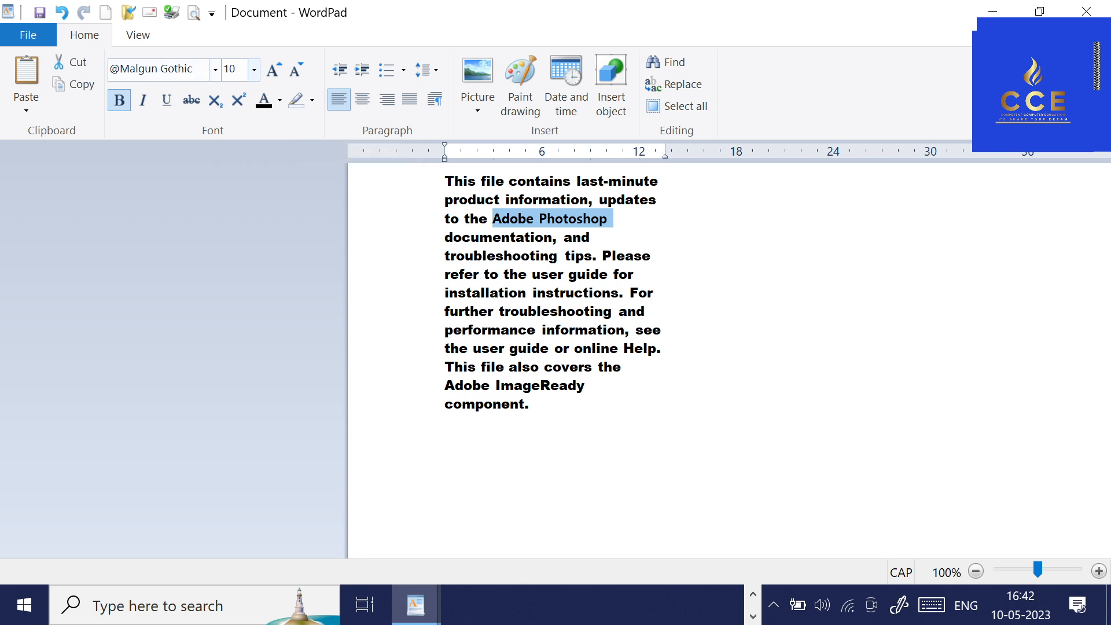
left_click(230, 70)
type("22")
key("Return")
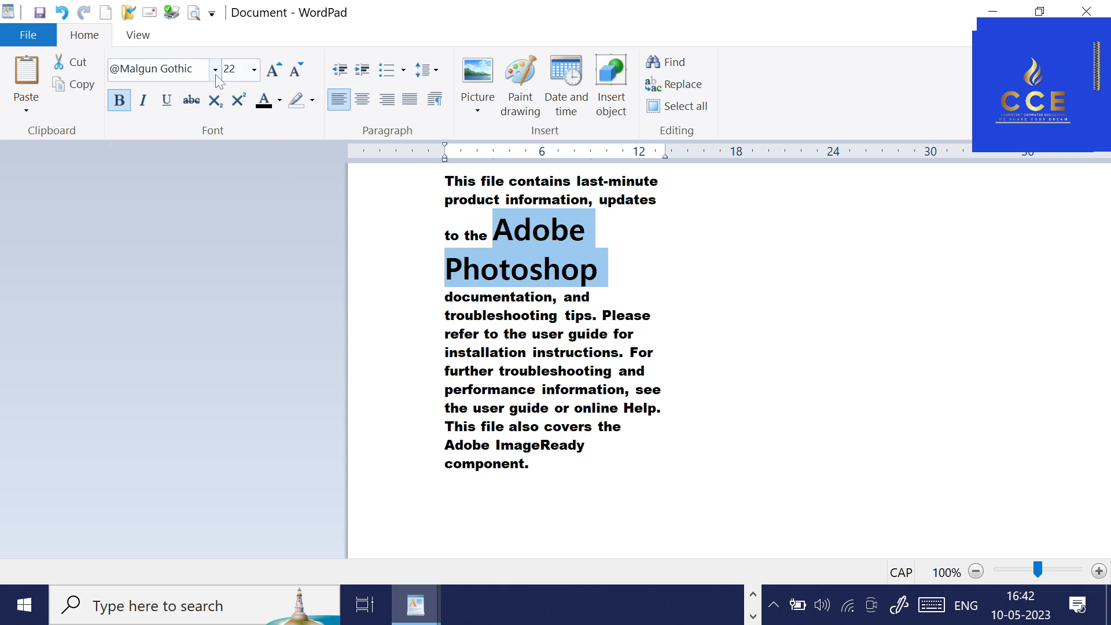
Set the font size of the words "Adobe Photoshop" to 16 and raise it to 20.
left_click(258, 72)
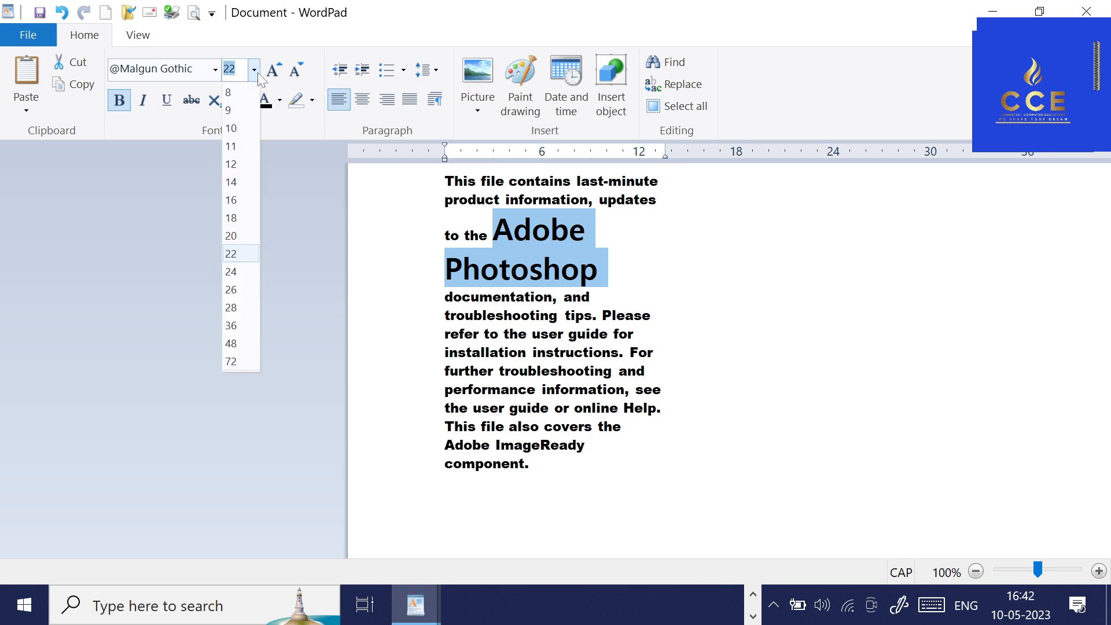
left_click(234, 201)
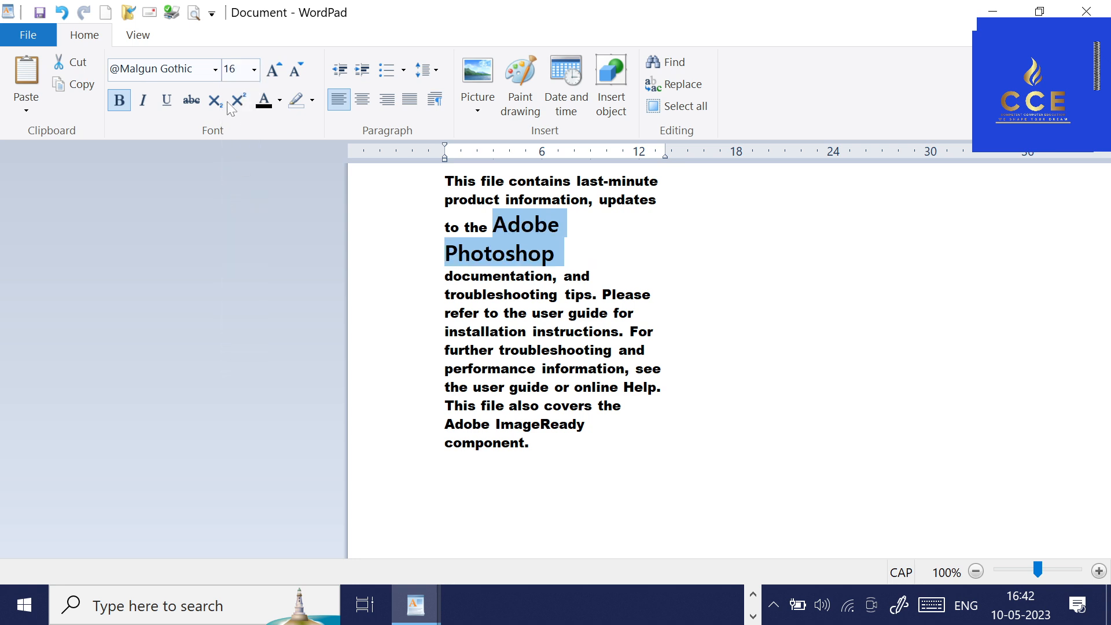
left_click(254, 70)
left_click(245, 236)
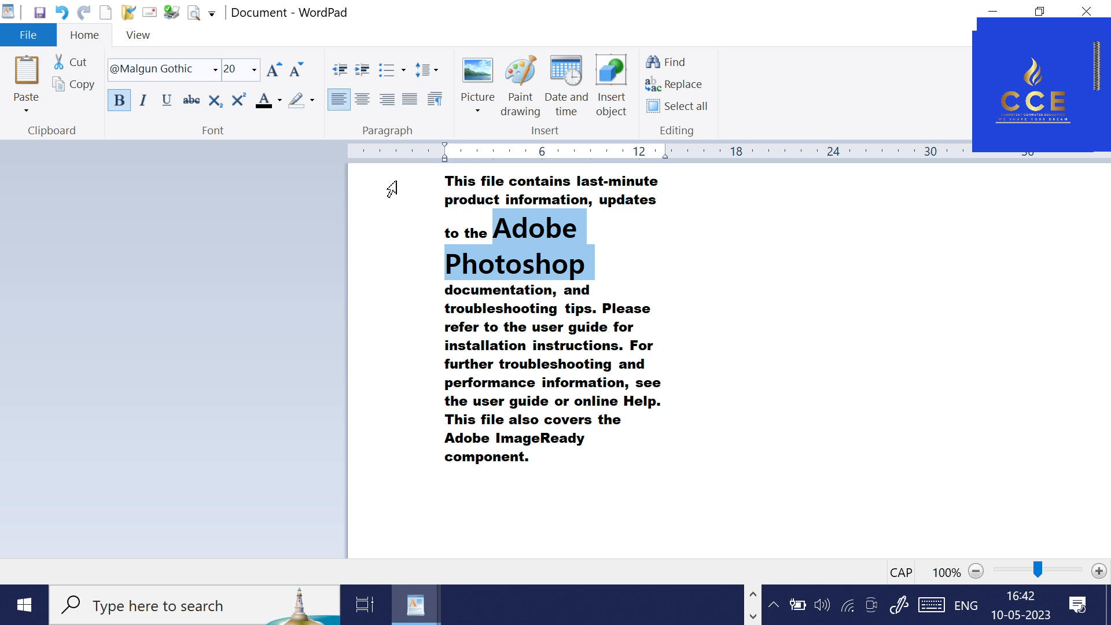
left_click(476, 258)
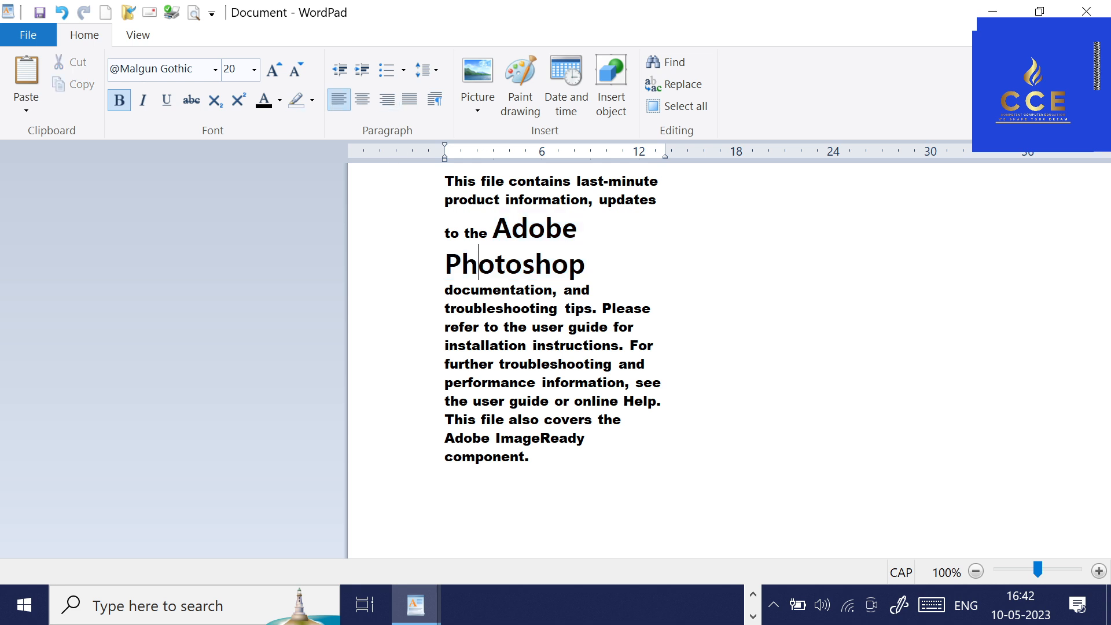
Select the word "Adobe" before "ImageReady" and grow its font in steps up to size 80.
left_click(443, 442)
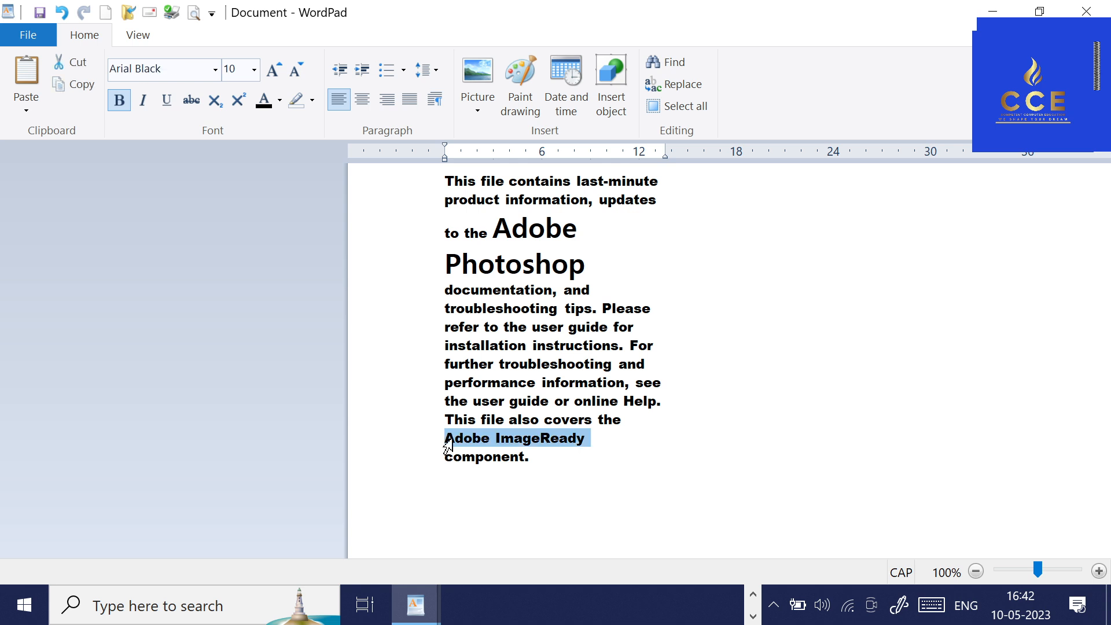
left_click(492, 444)
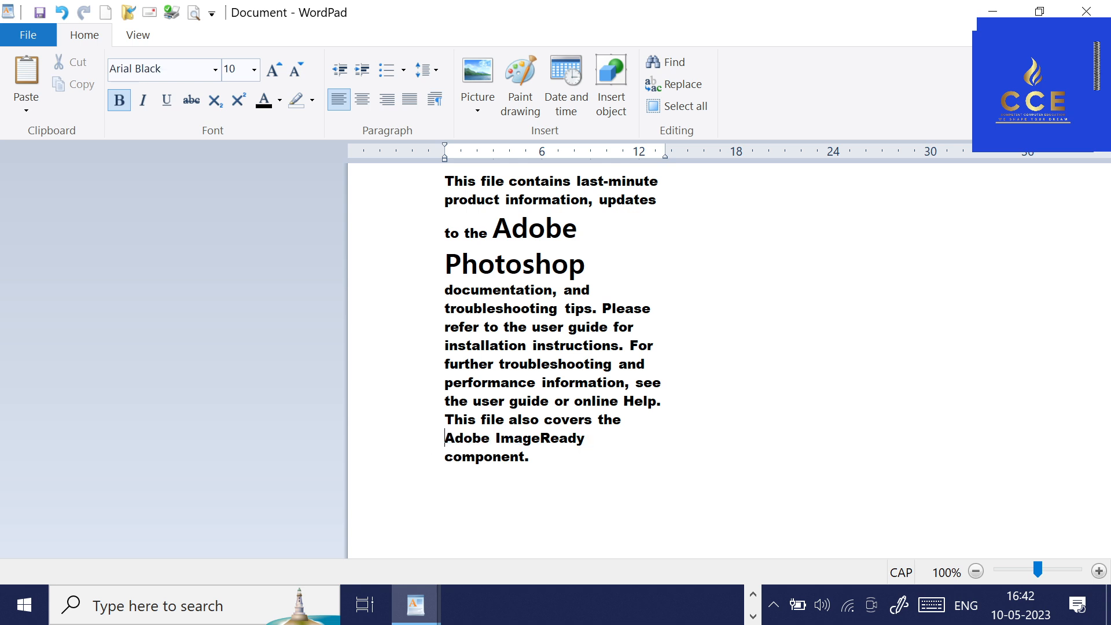
key("shift+Right")
key("shift+Right")
key("shift+Right")
key("shift+Right")
key("shift+Right")
key("shift+Right")
left_click(272, 71)
left_click(272, 70)
left_click(272, 71)
left_click(272, 71)
left_click(272, 71)
left_click(272, 71)
left_click(273, 72)
left_click(273, 71)
left_click(278, 73)
left_click(279, 73)
left_click(279, 74)
left_click(278, 73)
left_click(278, 73)
left_click(279, 74)
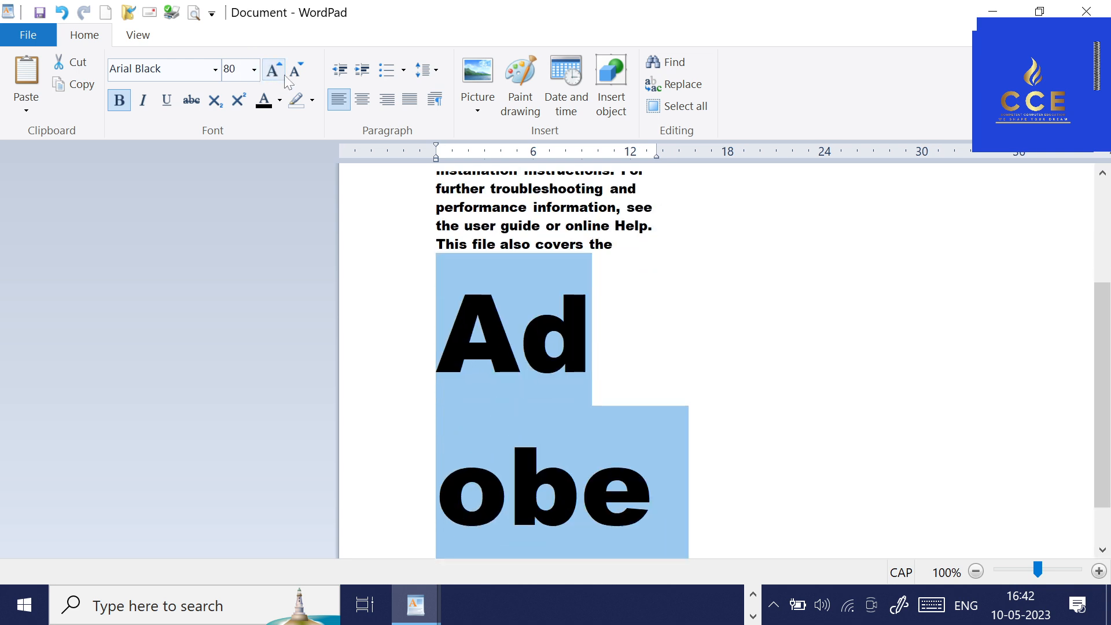
Shrink the font of the word "Adobe" before "ImageReady" in steps down to size 36.
left_click(292, 72)
left_click(293, 72)
left_click(293, 72)
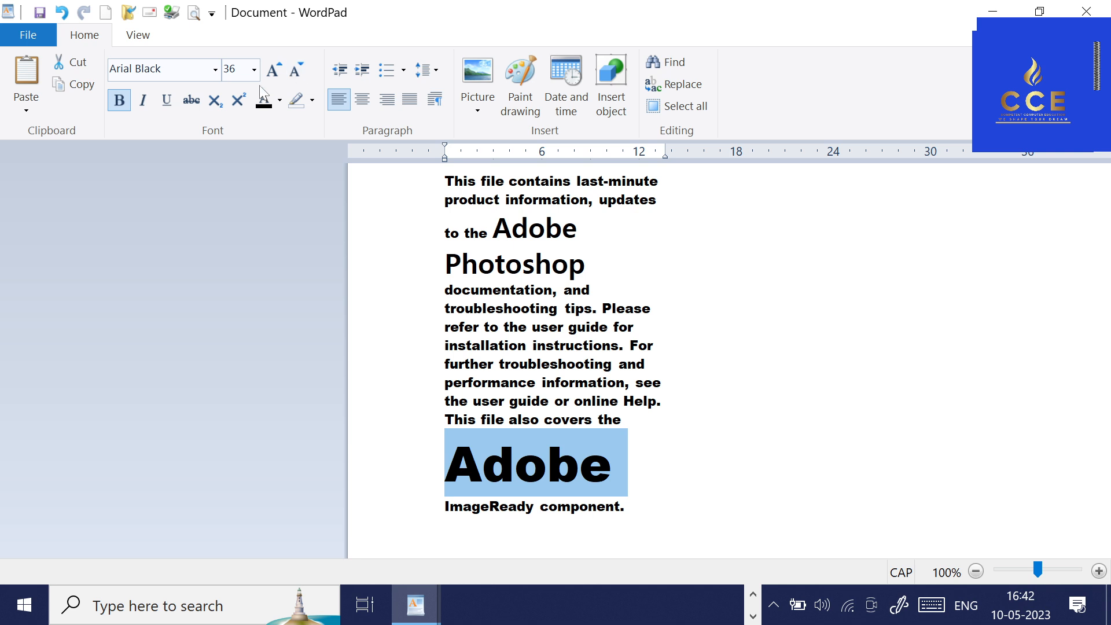
Shrink the selected word "Adobe" in steps down to font size 1.
left_click(296, 71)
left_click(297, 71)
left_click(297, 70)
left_click(296, 71)
left_click(297, 70)
left_click(296, 70)
left_click(297, 70)
left_click(296, 70)
left_click(296, 68)
left_click(297, 69)
left_click(297, 68)
left_click(296, 68)
left_click(296, 68)
left_click(296, 68)
left_click(296, 68)
left_click(296, 68)
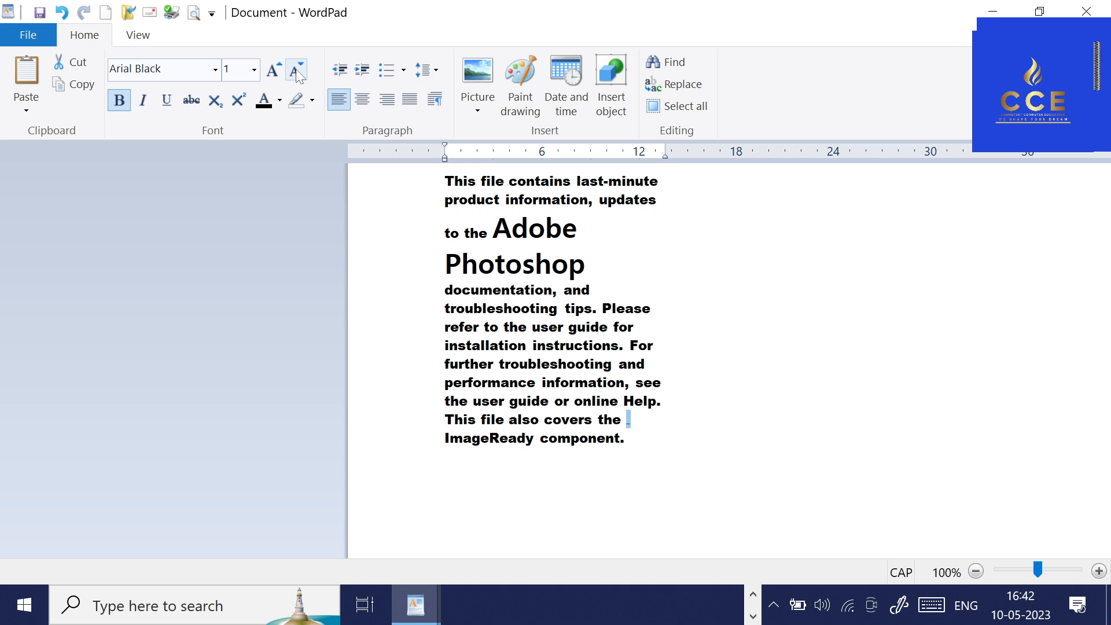
Grow the selected word "Adobe" in steps to font size 90 and shrink it back to 36.
left_click(278, 83)
left_click(277, 84)
left_click(277, 84)
double_click(278, 83)
left_click(277, 83)
double_click(278, 83)
double_click(277, 83)
double_click(278, 83)
left_click(277, 82)
double_click(278, 83)
double_click(278, 83)
double_click(278, 83)
double_click(278, 83)
left_click(278, 83)
double_click(278, 83)
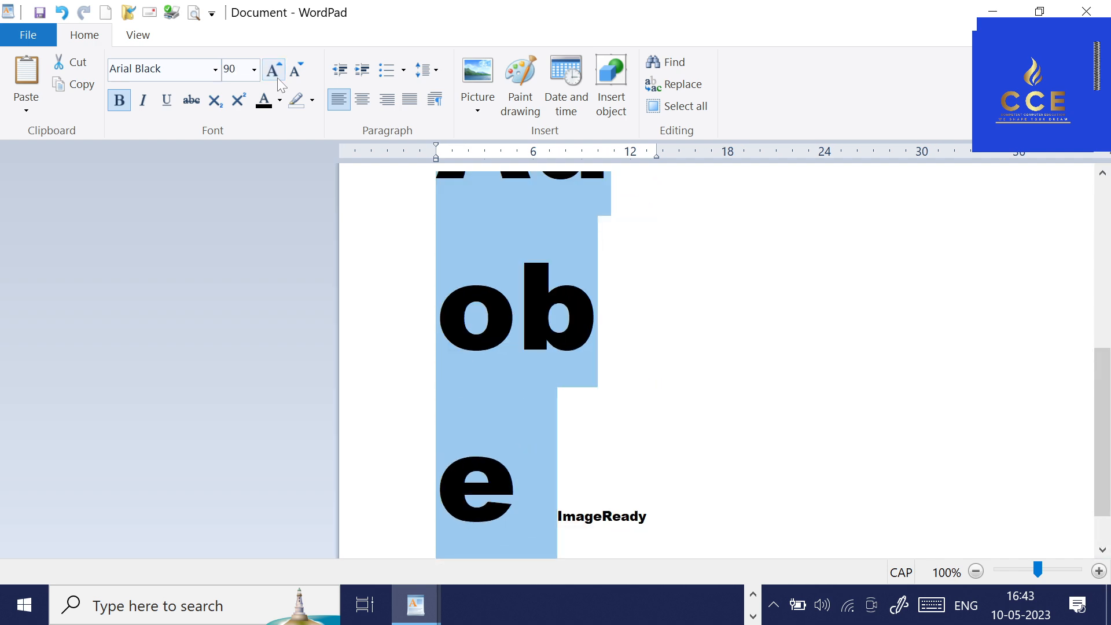
double_click(300, 77)
left_click(301, 77)
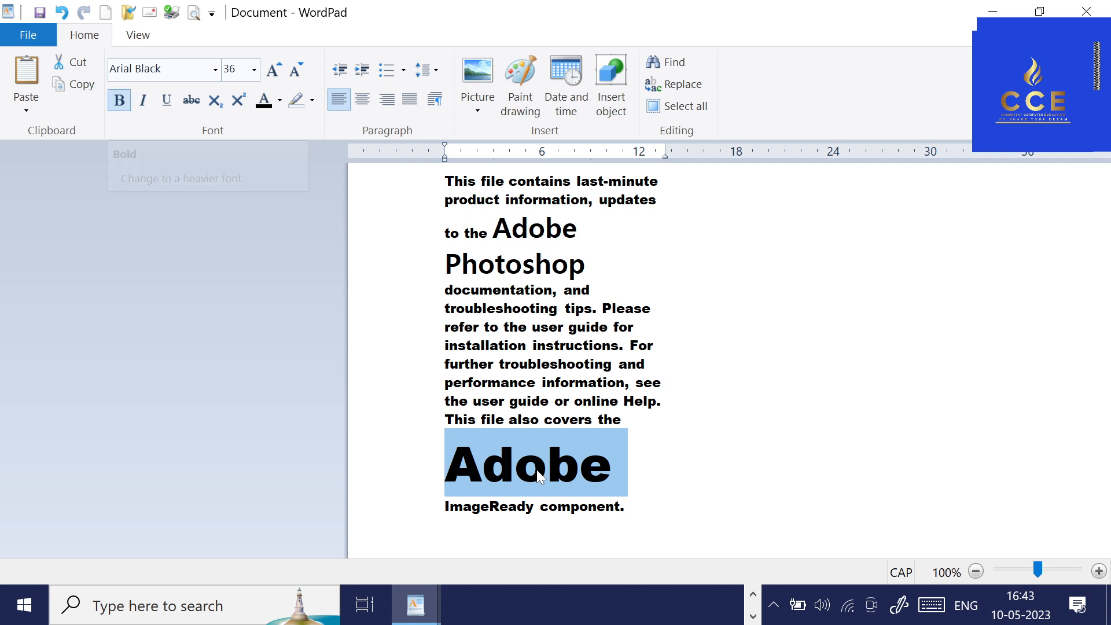
Remove bold formatting from all the text in the document.
left_click(566, 363)
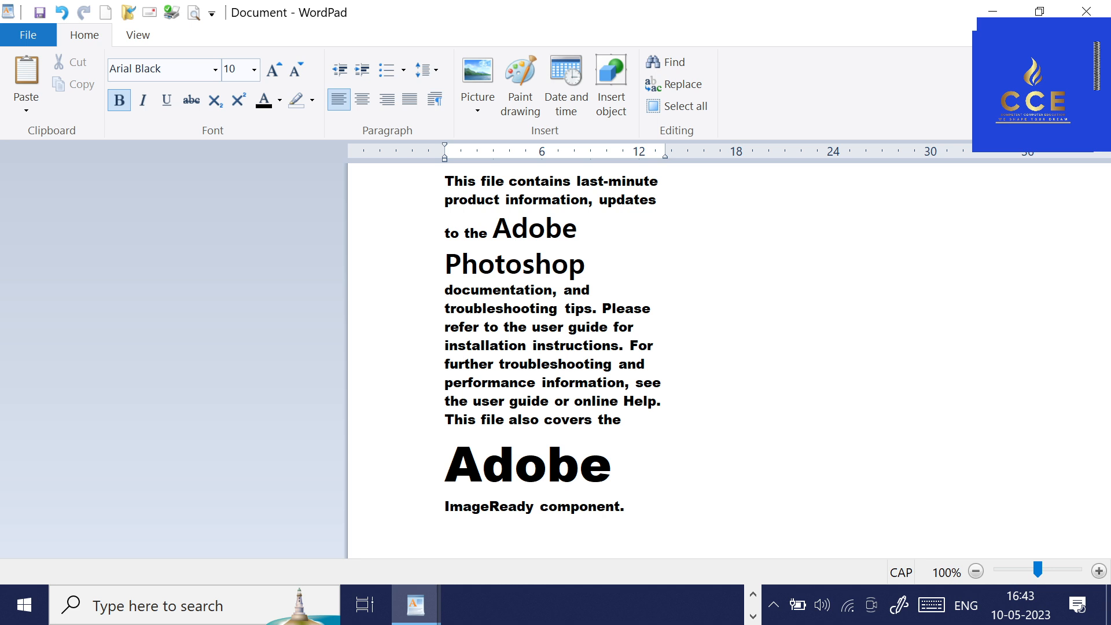
key("ctrl+a")
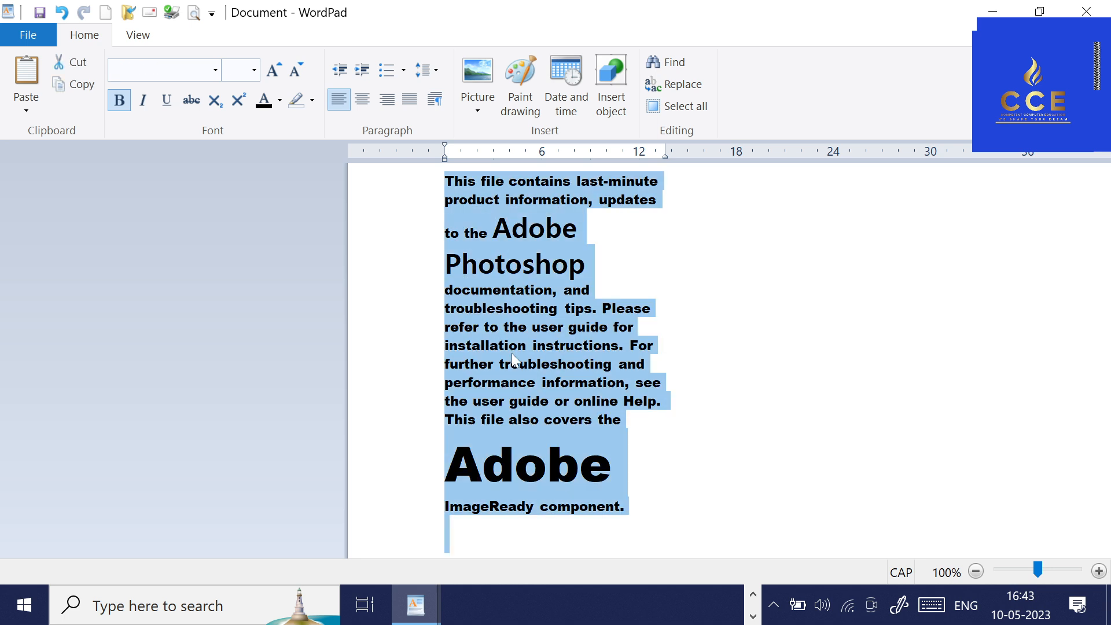
key("ctrl+b")
left_click(552, 349)
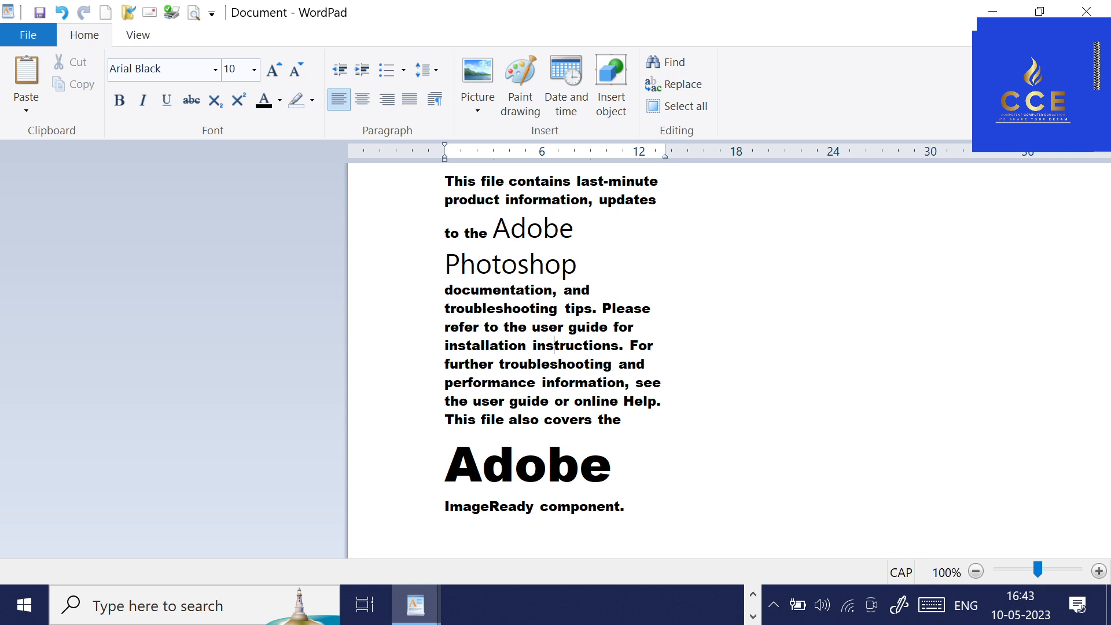
Try toggling bold on the enlarged word "Adobe" before "ImageReady".
key("ctrl+a")
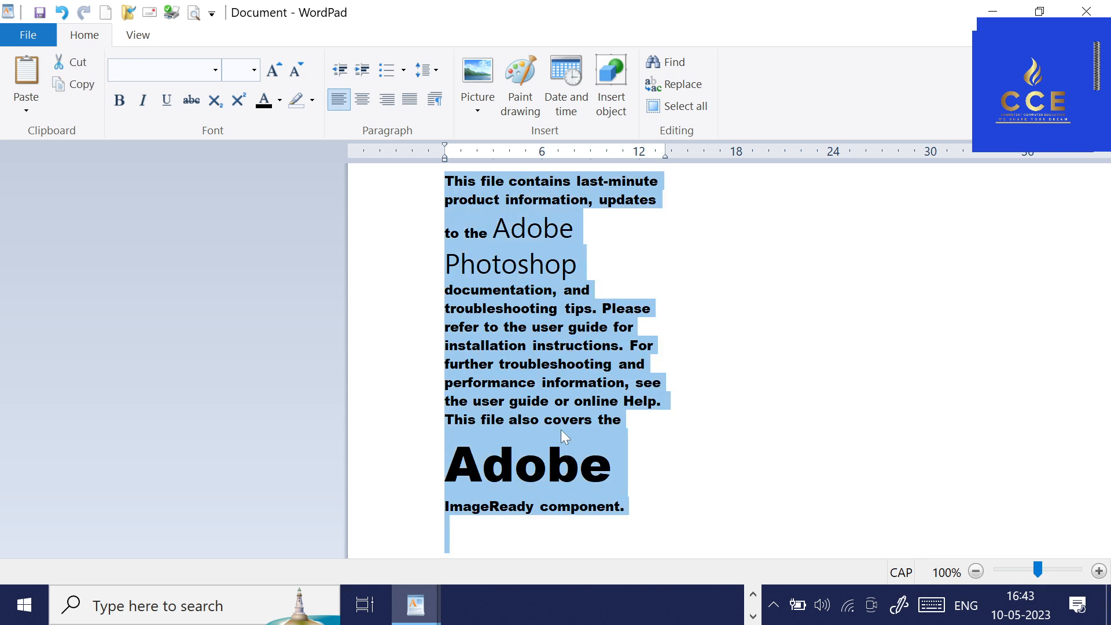
left_click(580, 461)
key("shift+Home")
left_click_drag(612, 463, 457, 467)
key("ctrl+b")
key("End")
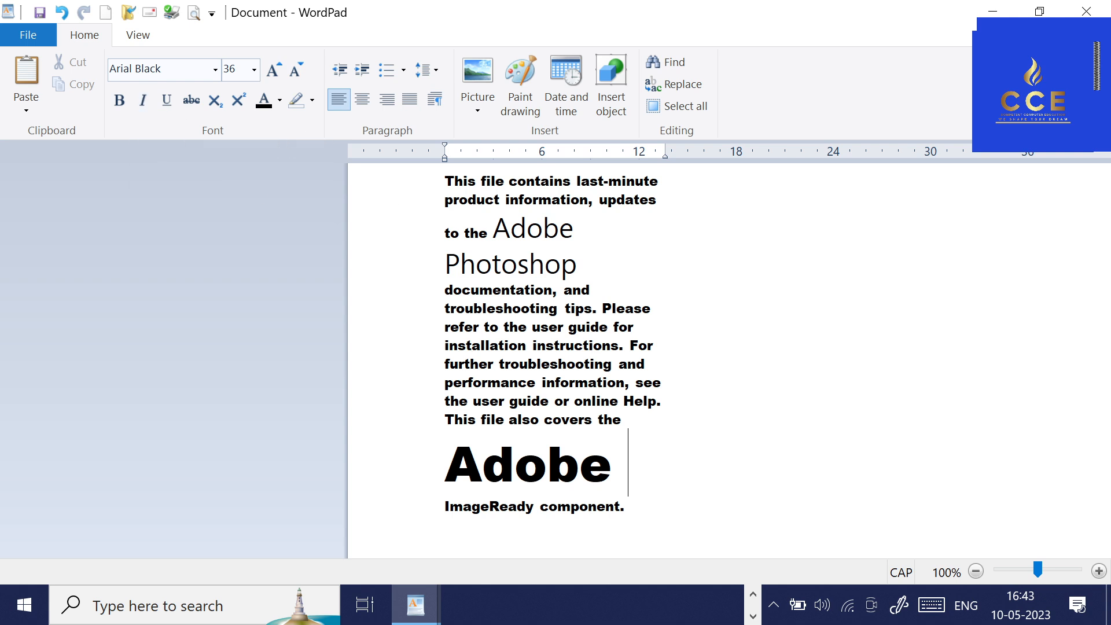
Italicize the words "Adobe Photoshop" in the paragraph.
left_click_drag(584, 267, 493, 223)
left_click(143, 100)
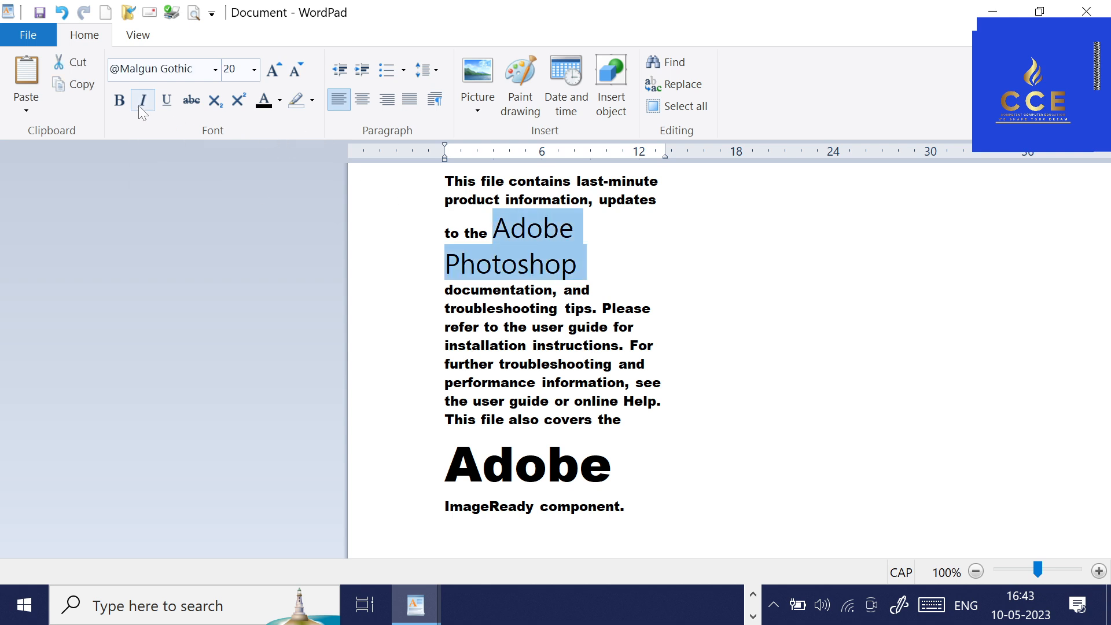
left_click(636, 272)
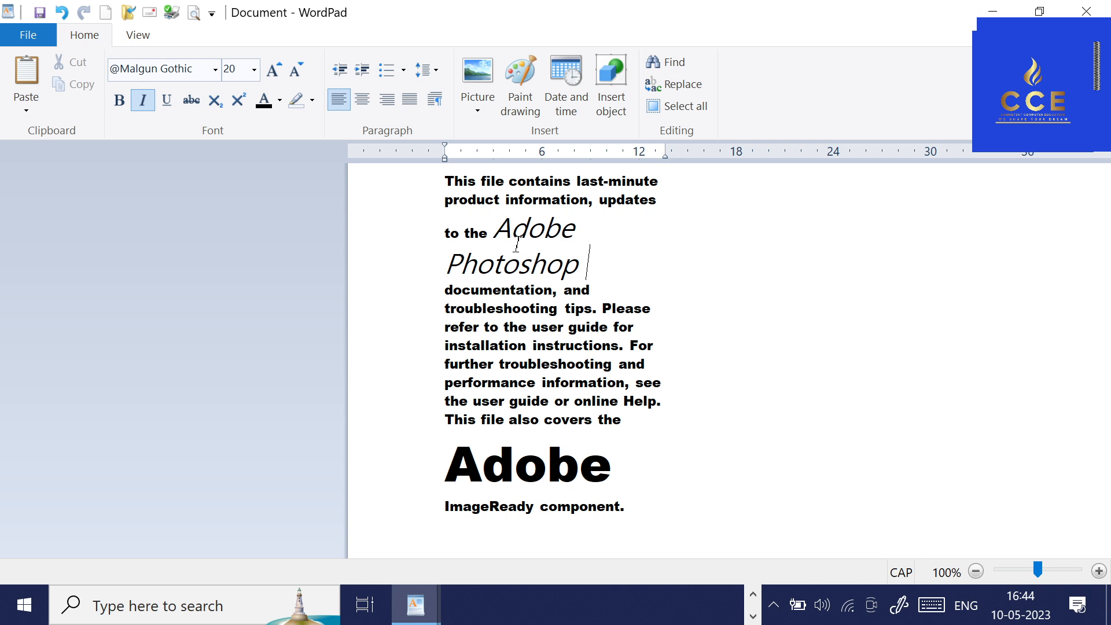
Underline the italic word "Adobe" before "Photoshop".
left_click_drag(495, 230, 576, 231)
left_click(166, 99)
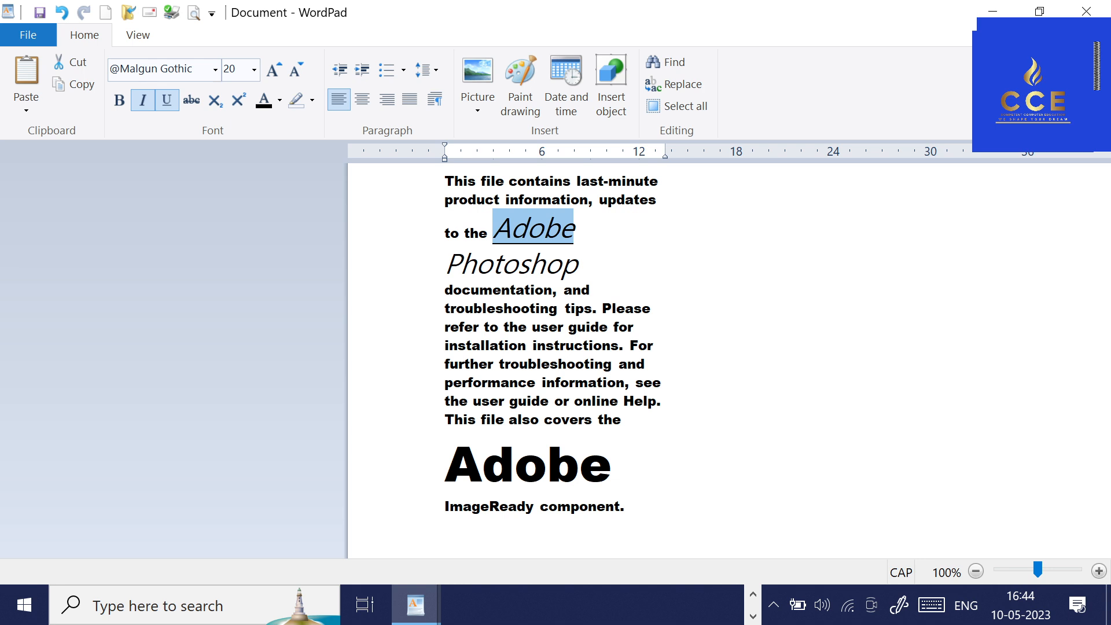
left_click(656, 309)
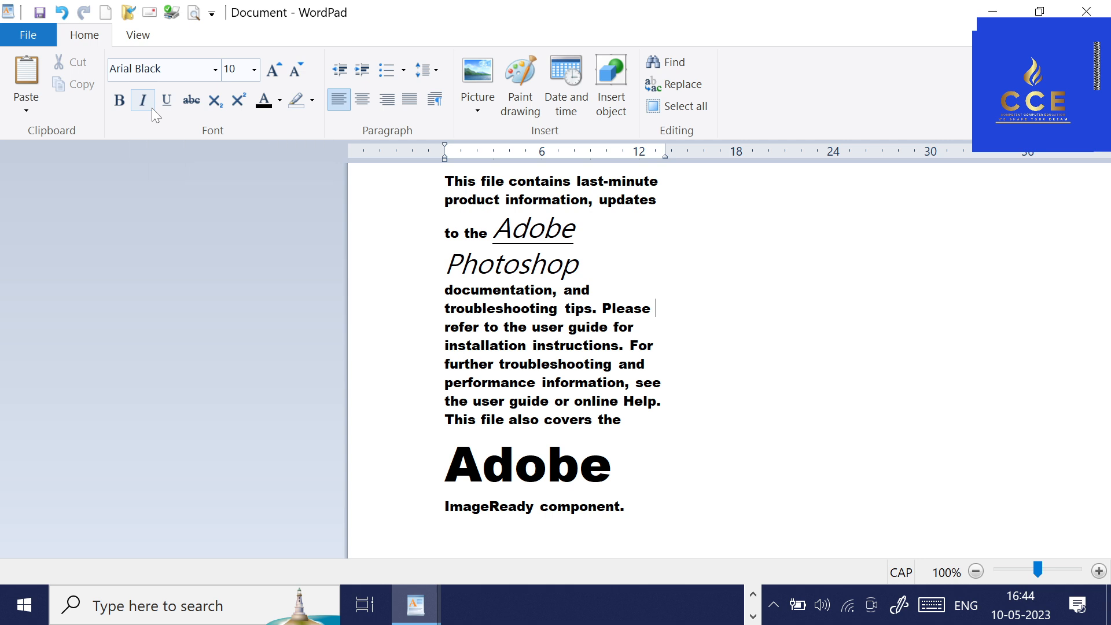
Display the access key hints for the Home commands and dismiss them.
key("alt")
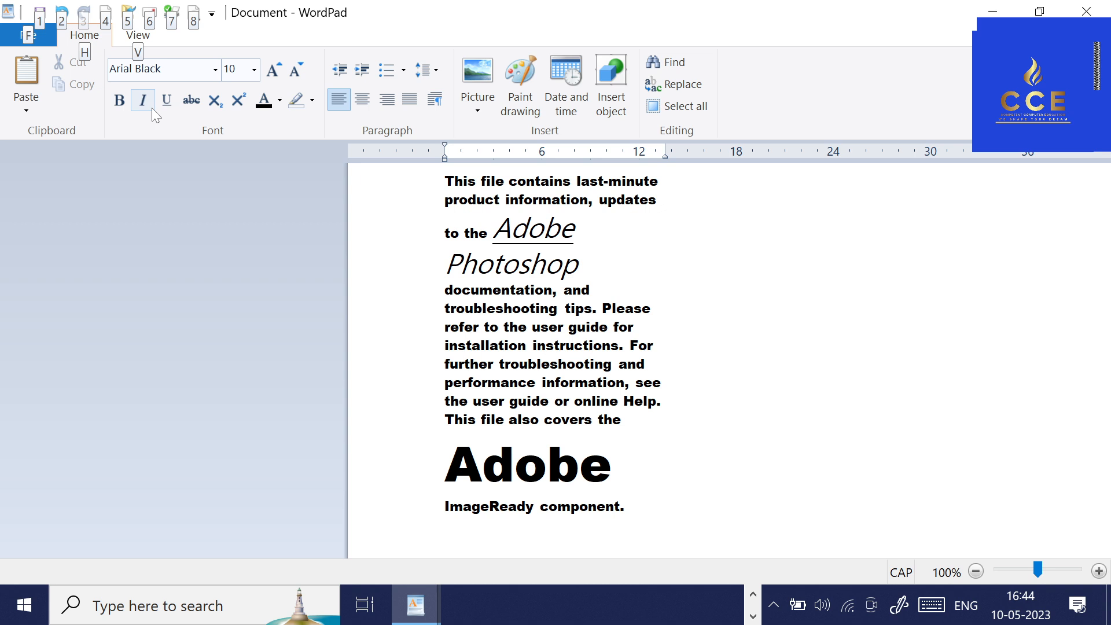
key("h")
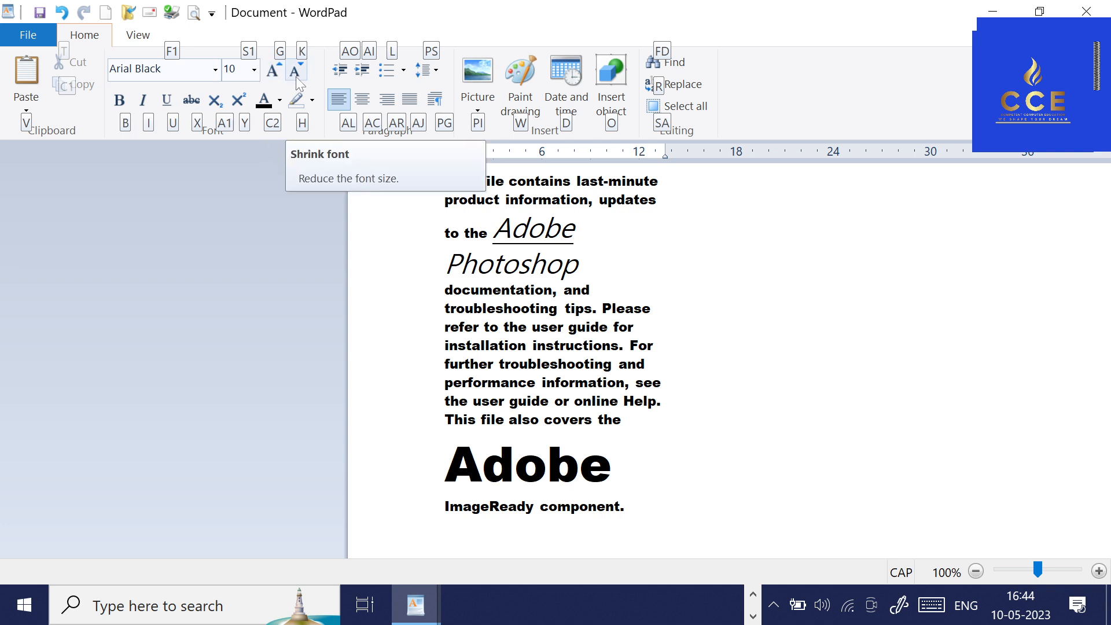
left_click(577, 327)
Increase the font size of "Adobe Photoshop" to 22 and undo the stray letters typed over it.
left_click_drag(502, 216, 581, 267)
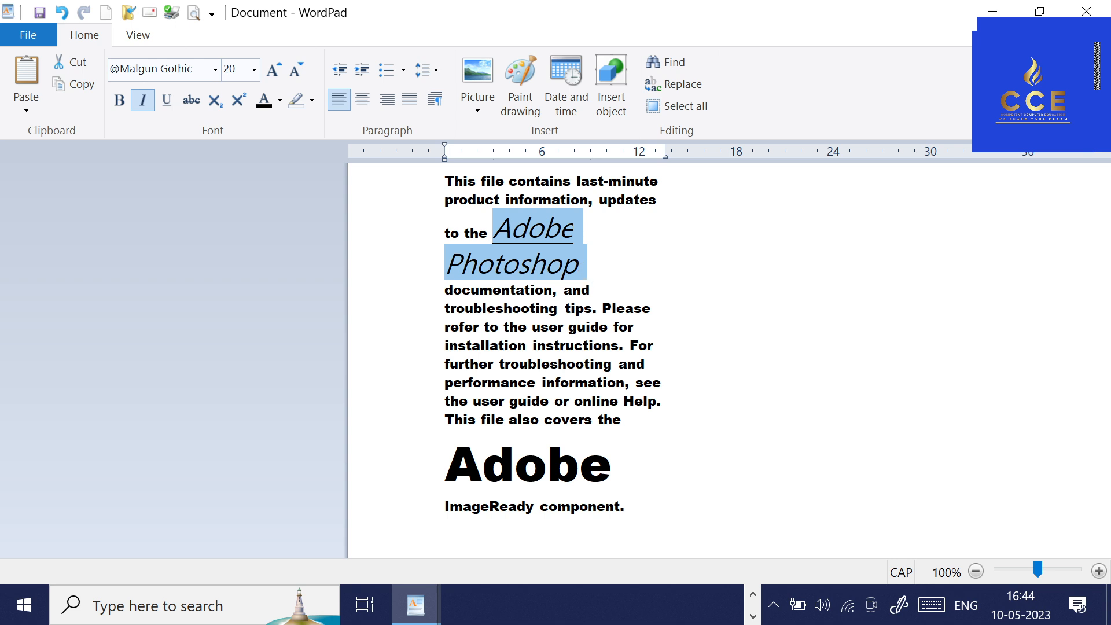
key("alt+h")
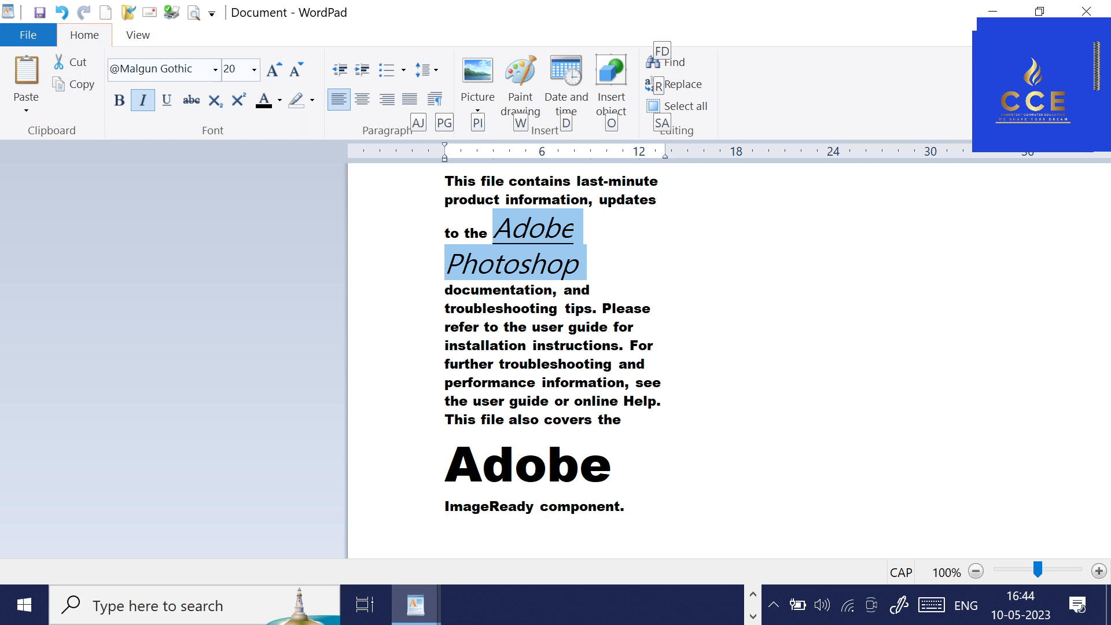
type("fgGGG")
key("ctrl+z")
key("ctrl+z")
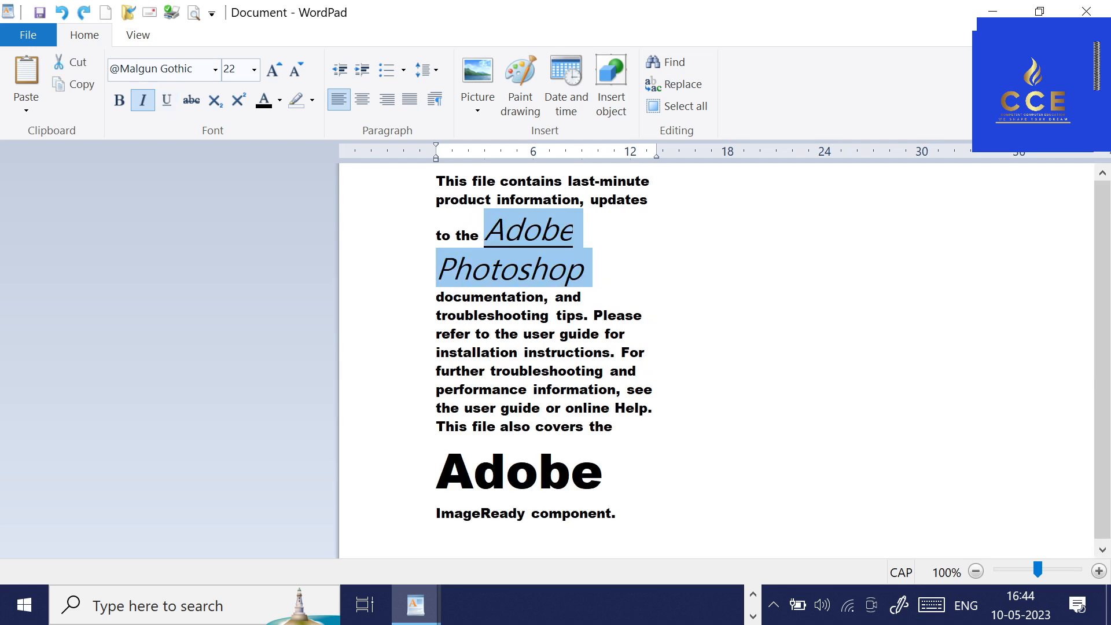
Grow the font of "Adobe Photoshop" to 24 and shrink it back to 22.
key("ctrl+shift+period")
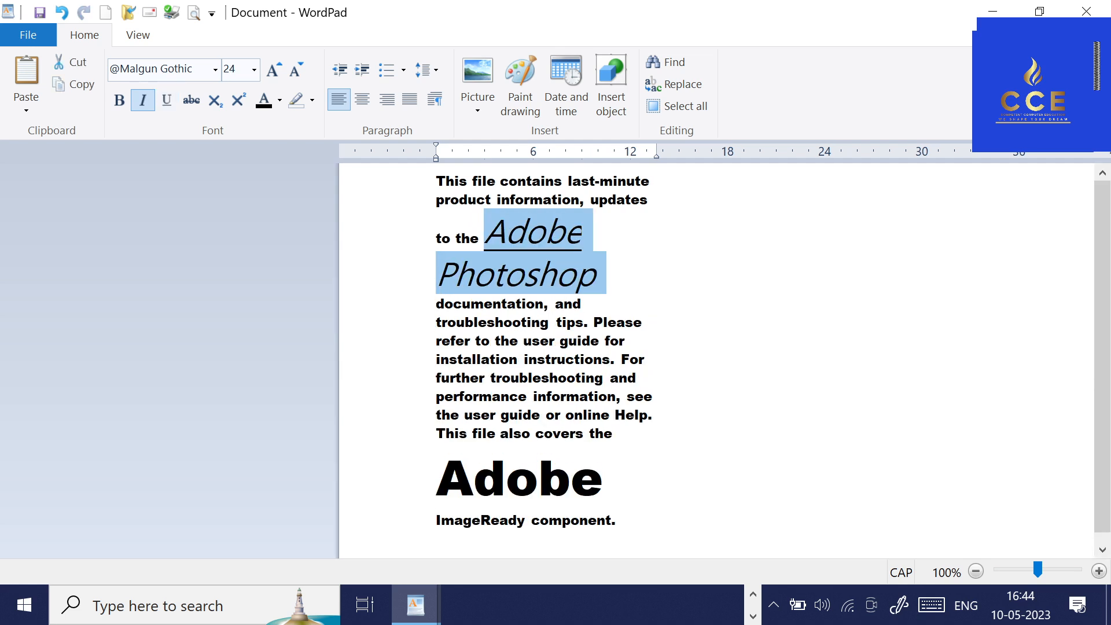
key("ctrl+shift+comma")
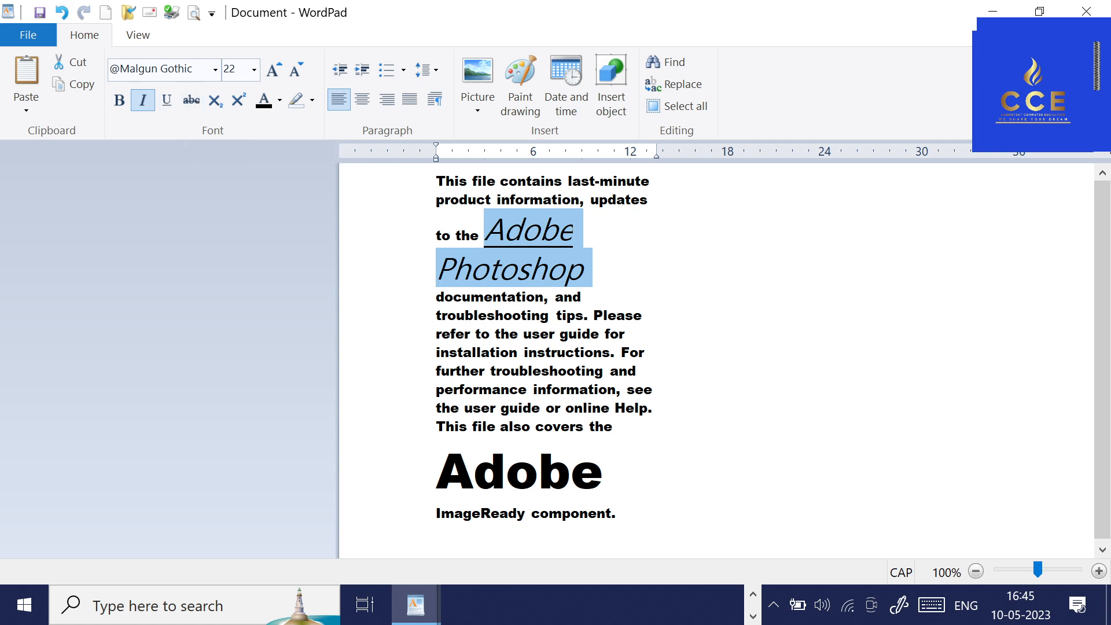
Insert an extra lowercase "b" into the enlarged word "Adobe" so that it reads "Adobbe".
left_click(571, 472)
type("B")
key("BackSpace")
type("B")
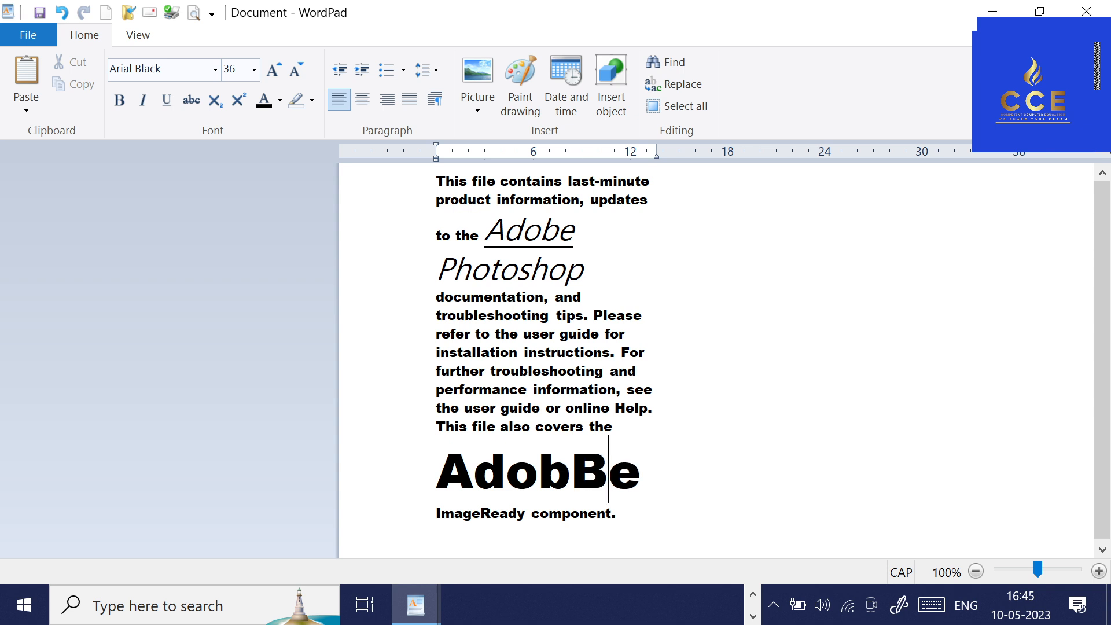
key("BackSpace")
key("Caps_Lock")
type("b")
key("Right")
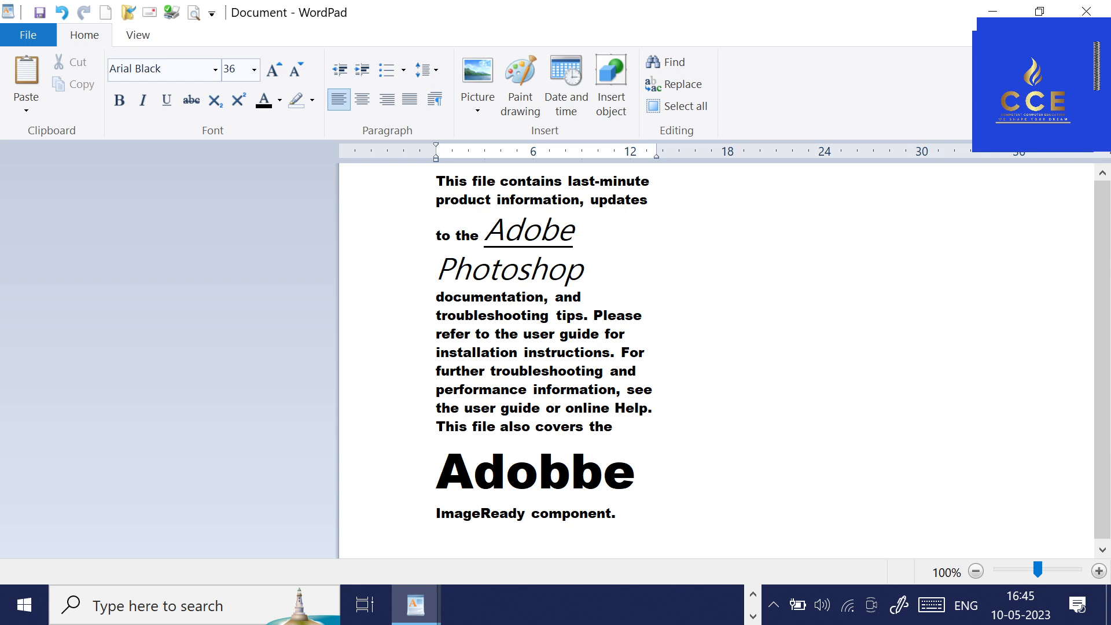
Apply strikethrough to the misspelled word "Adobbe".
left_click(430, 485)
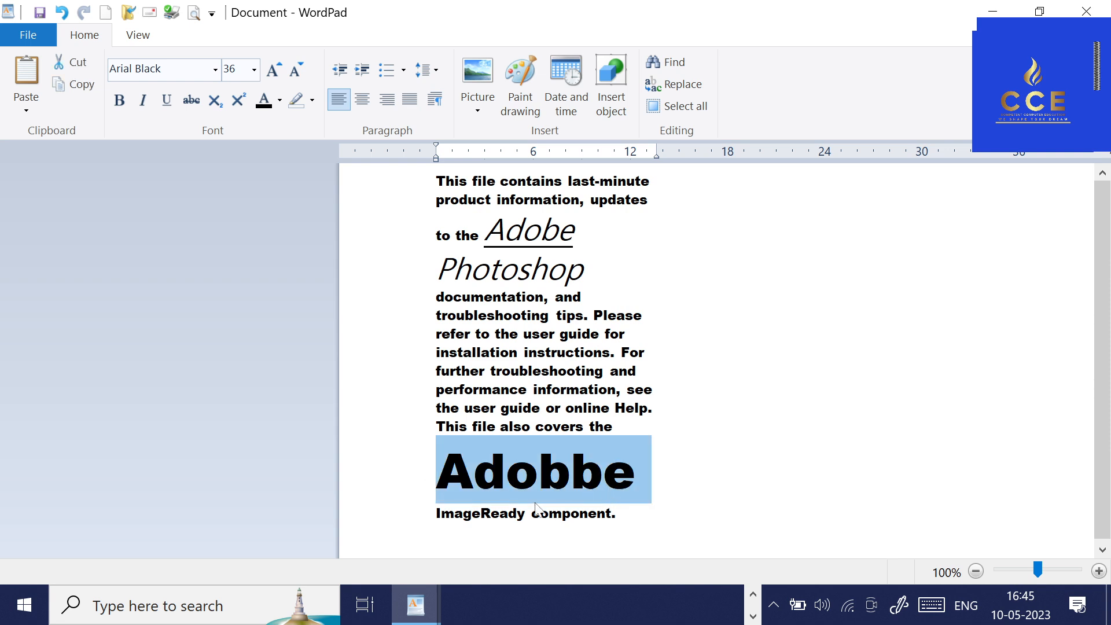
left_click(199, 108)
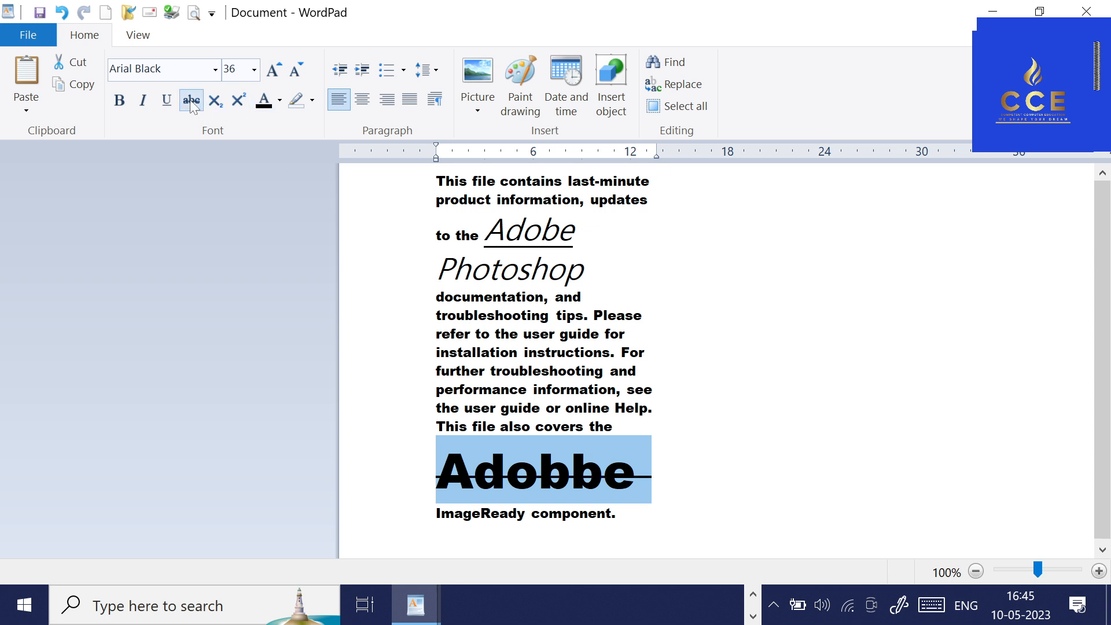
left_click(674, 476)
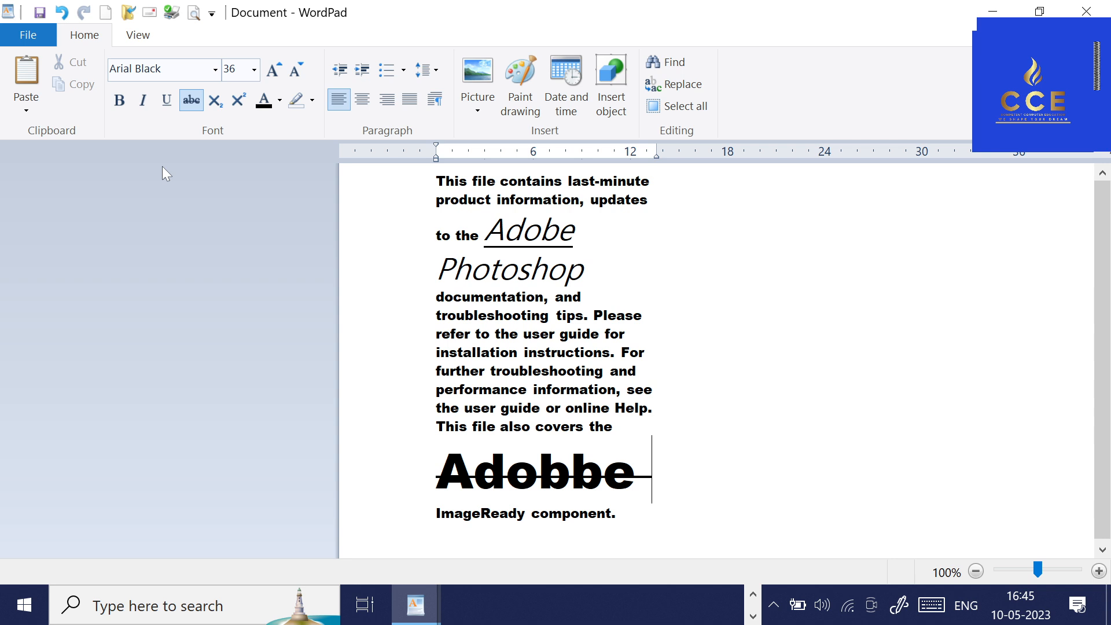
Turn off strikethrough and write the correct word "Adobe" after the struck-out one, followed by a new line.
left_click(188, 108)
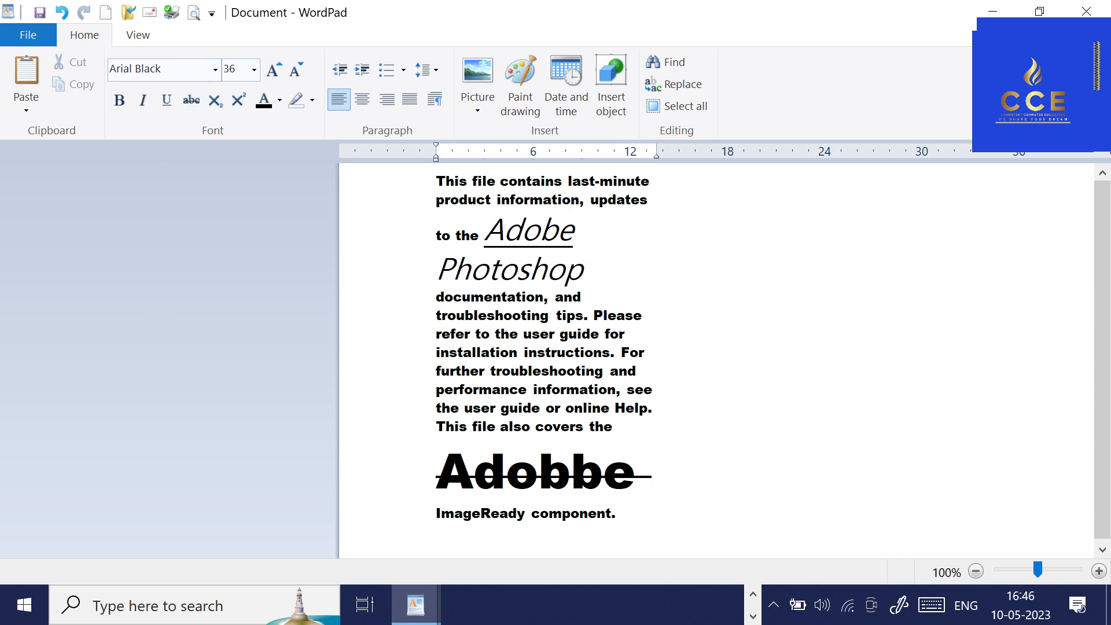
key("Caps_Lock")
type("A")
key("Caps_Lock")
type("dbov")
key("BackSpace")
key("BackSpace")
key("BackSpace")
type("obeImage")
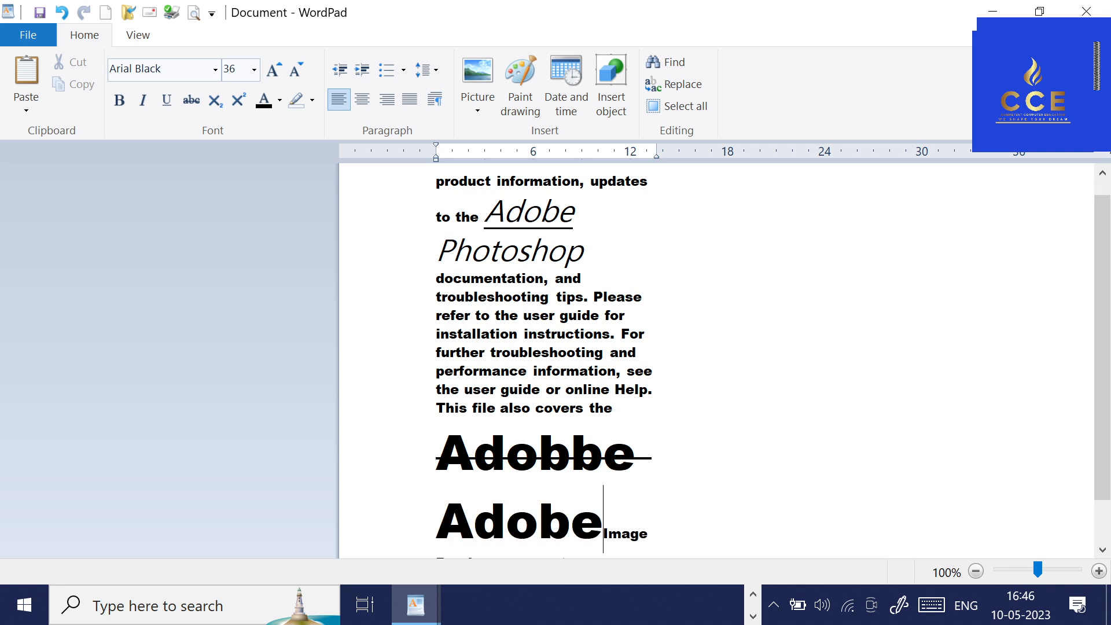
key("Return")
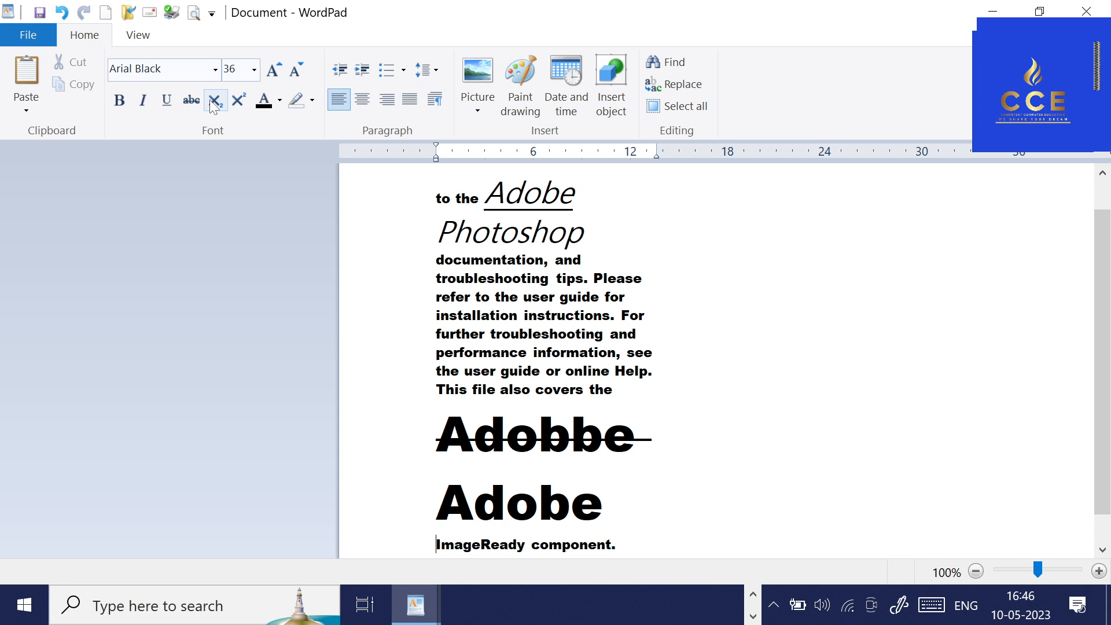
scroll(341, 269, "down", 1)
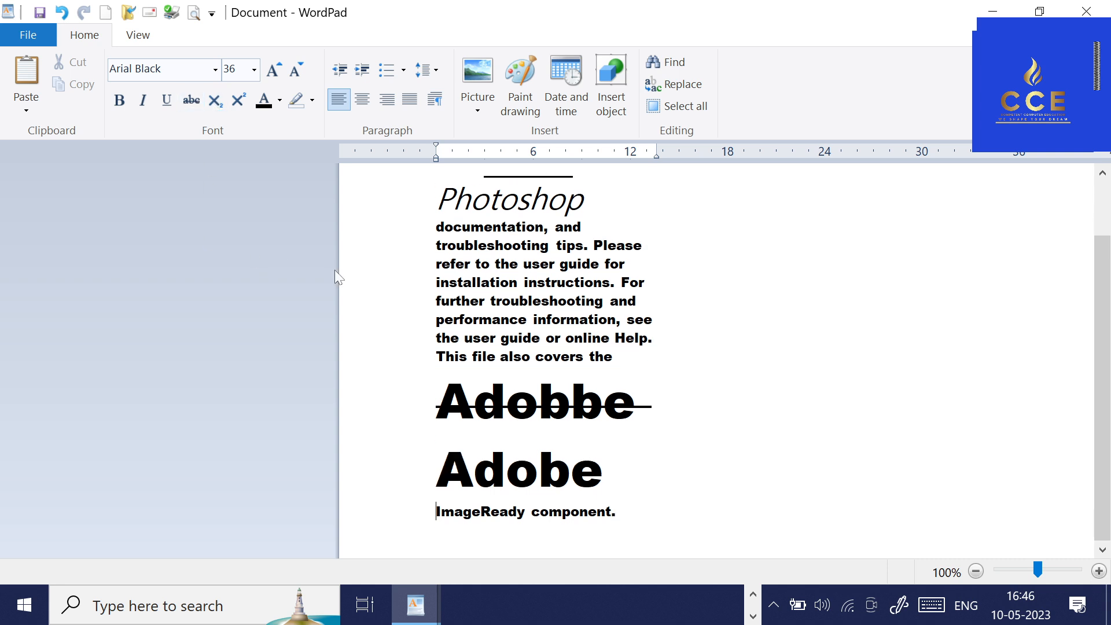
key("ctrl+End")
key("Return")
key("Return")
key("Return")
type("11111102111")
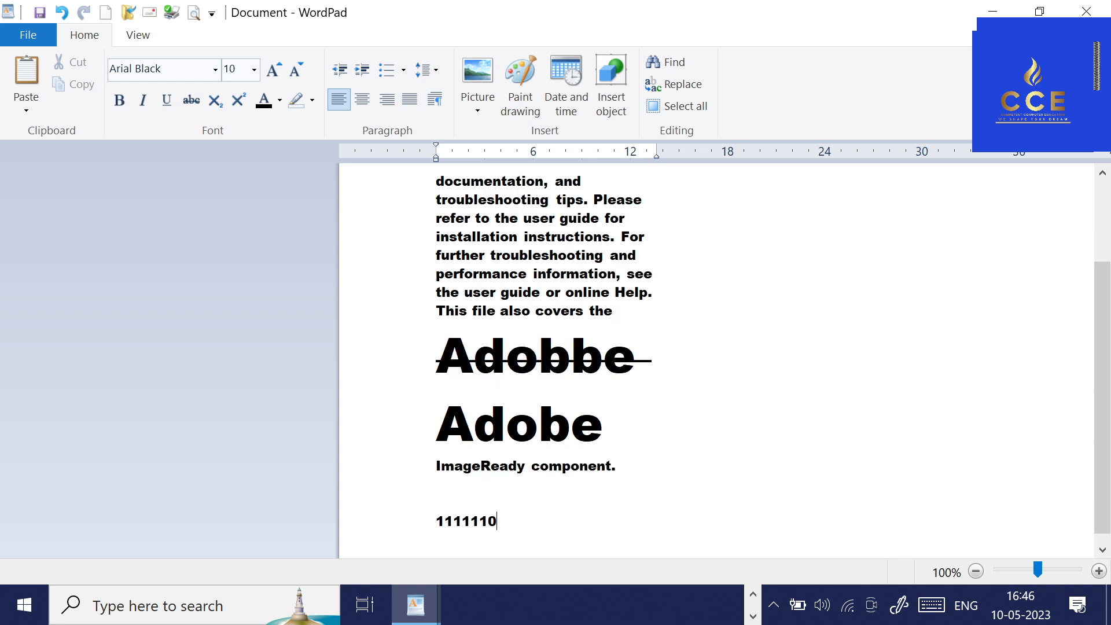
key("BackSpace")
key("BackSpace")
key("BackSpace")
key("BackSpace")
type("11110")
type("2")
key("shift+Home")
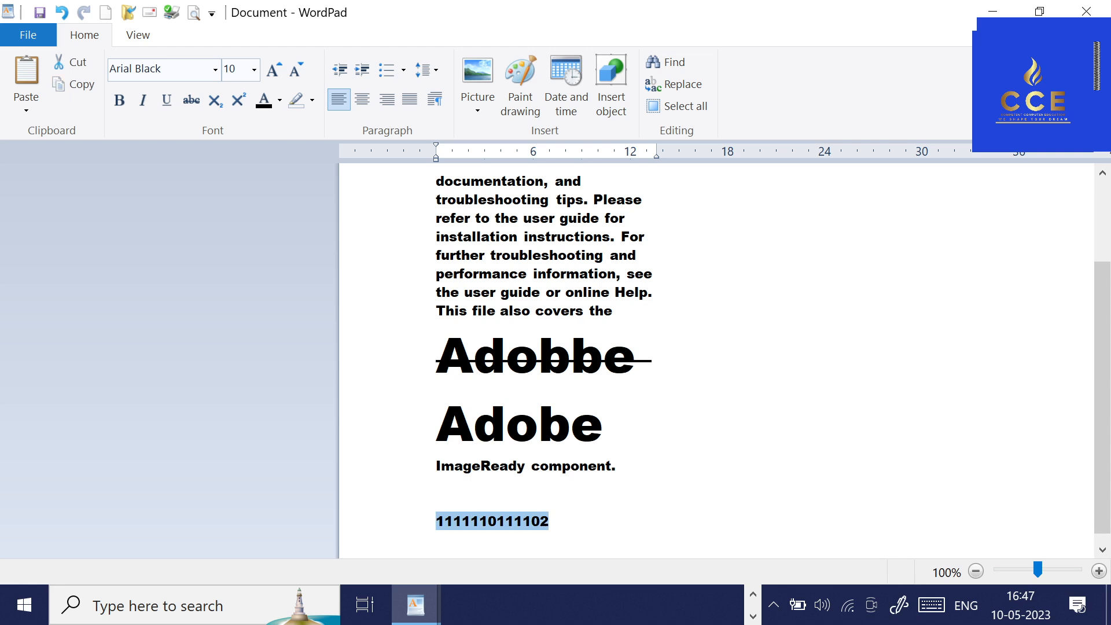
left_click(270, 71)
left_click(270, 72)
left_click(270, 71)
left_click(270, 72)
left_click(270, 72)
left_click(270, 72)
left_click(270, 72)
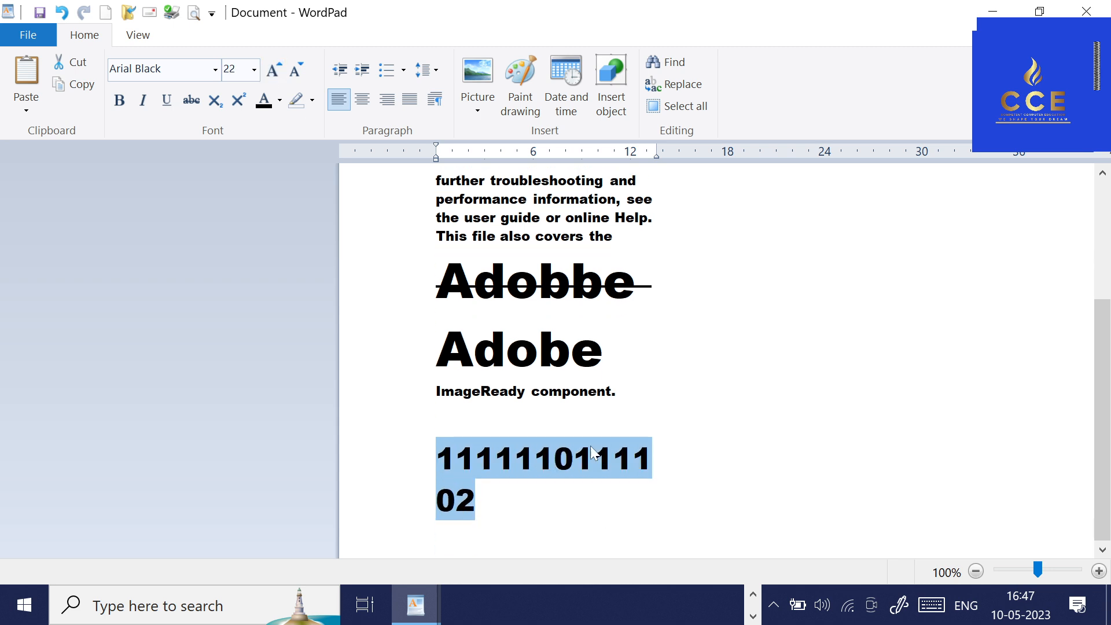
left_click(295, 72)
left_click(296, 72)
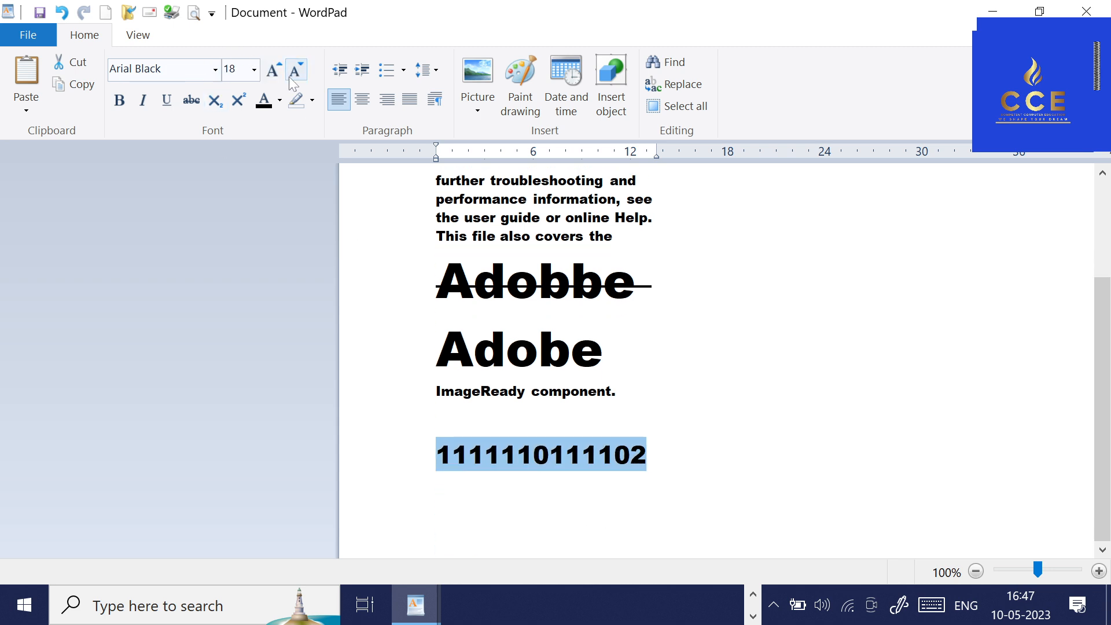
left_click(436, 482)
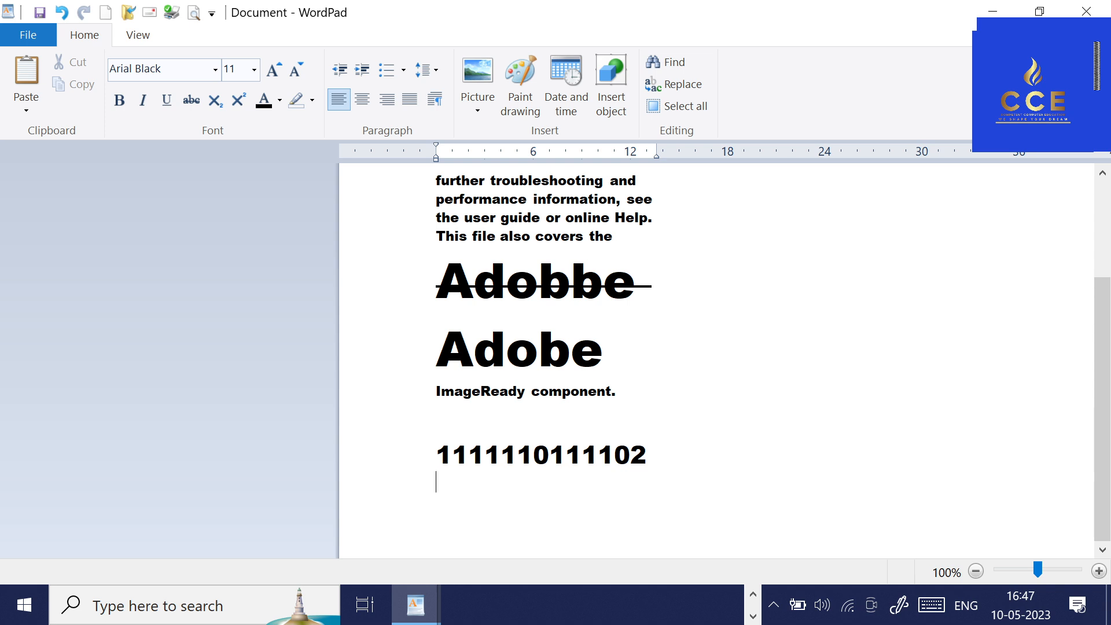
left_click_drag(631, 456, 655, 464)
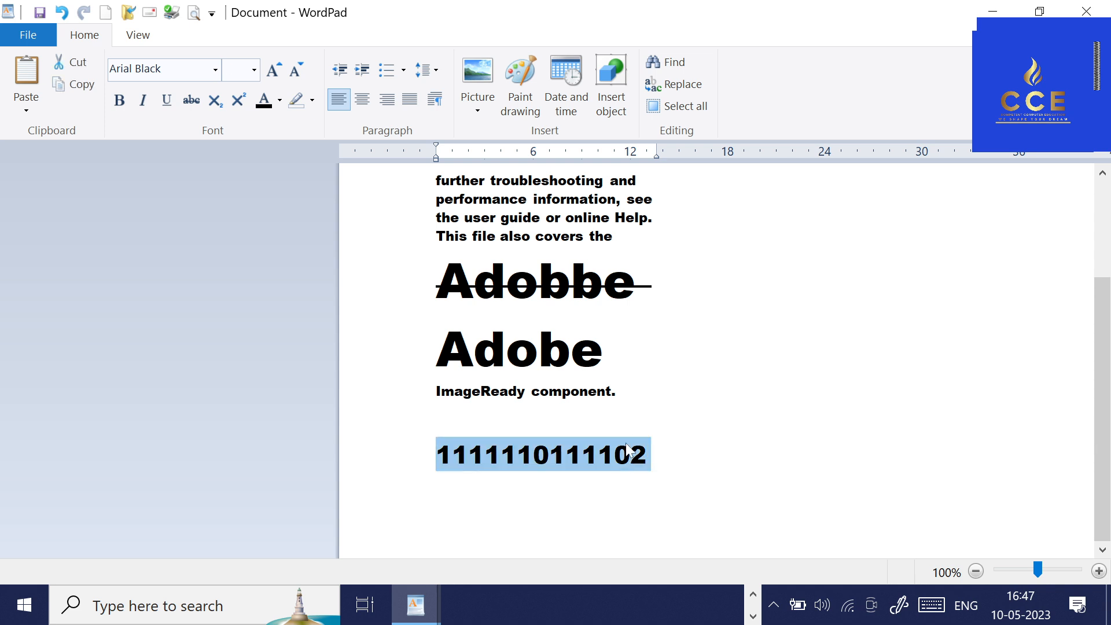
left_click(845, 485)
left_click_drag(632, 455, 646, 457)
left_click(214, 102)
Write 108 on the blank line above the binary number and make its 8 a superscript.
key("Up")
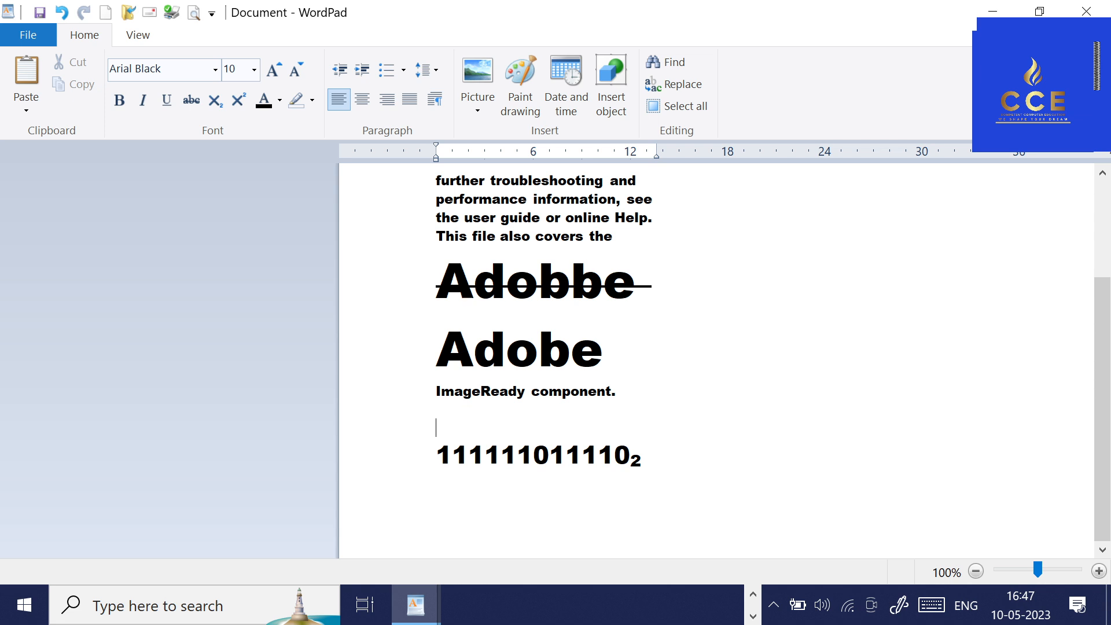
type("108")
key("shift+Left")
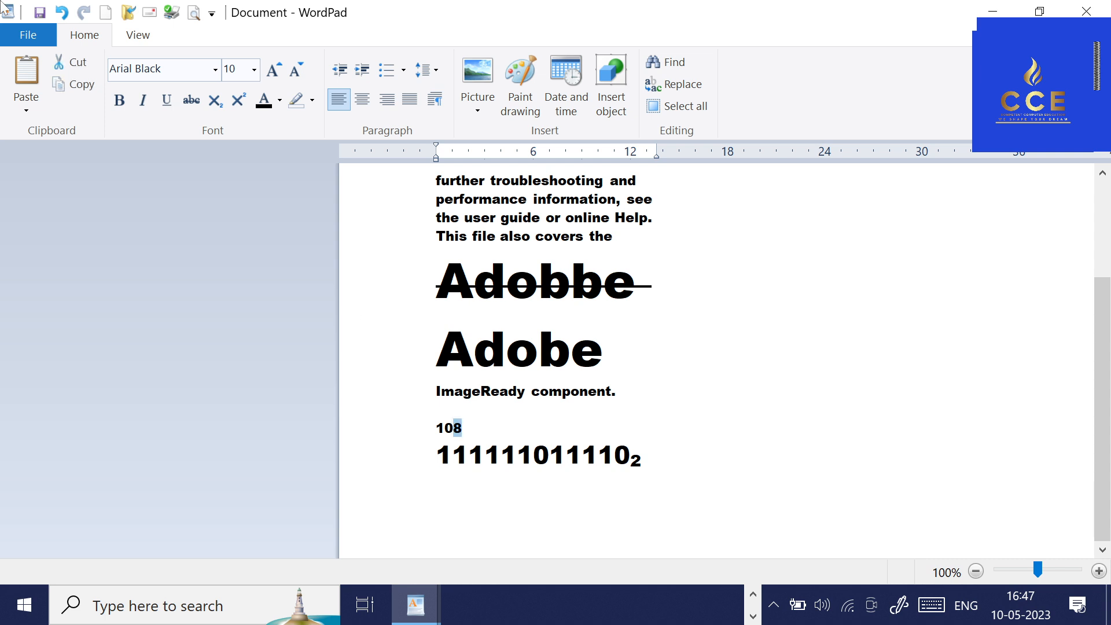
left_click(239, 100)
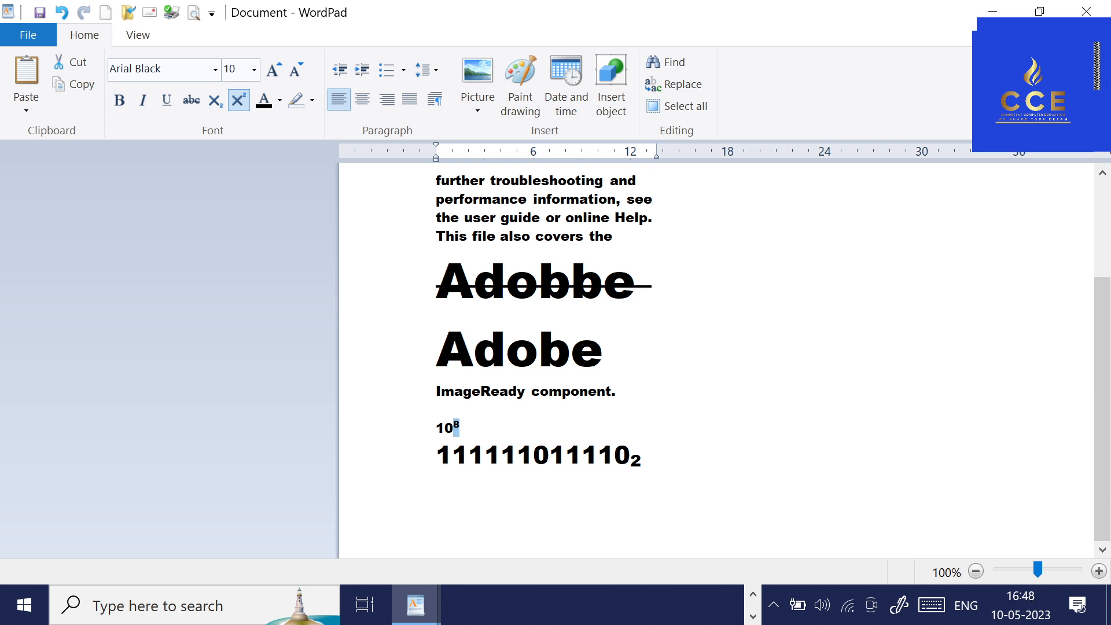
Enlarge the whole 10⁸ line to font size 36 with Grow Font.
left_click(370, 435)
left_click(273, 78)
left_click(273, 78)
left_click(273, 78)
left_click(273, 78)
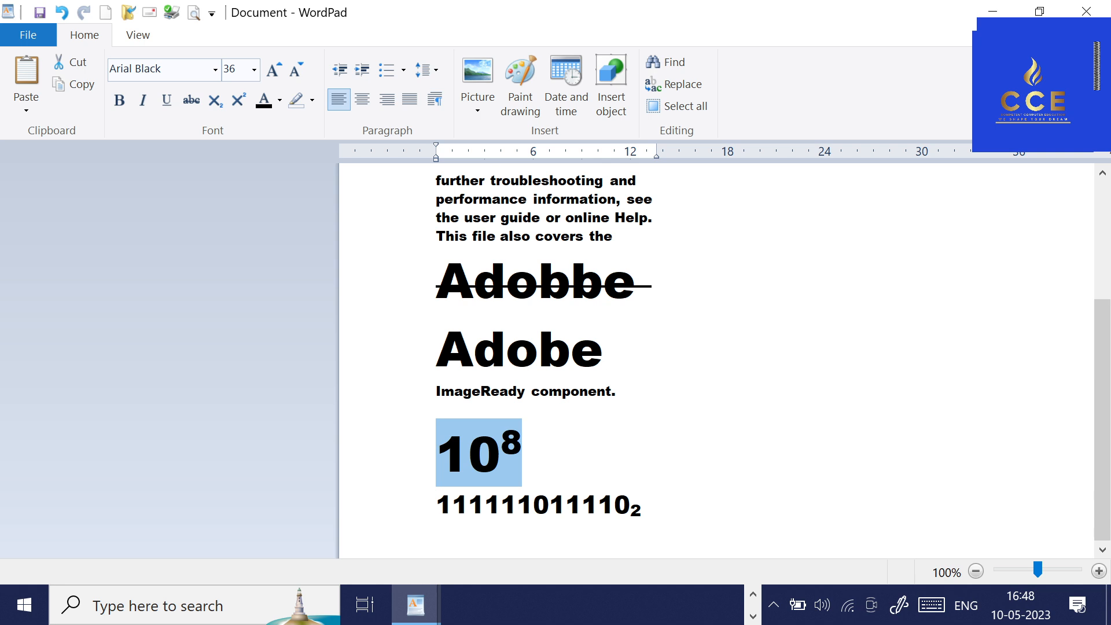
Change the font color of the italic words Adobe Photoshop to blue.
scroll(502, 250, "up", 3)
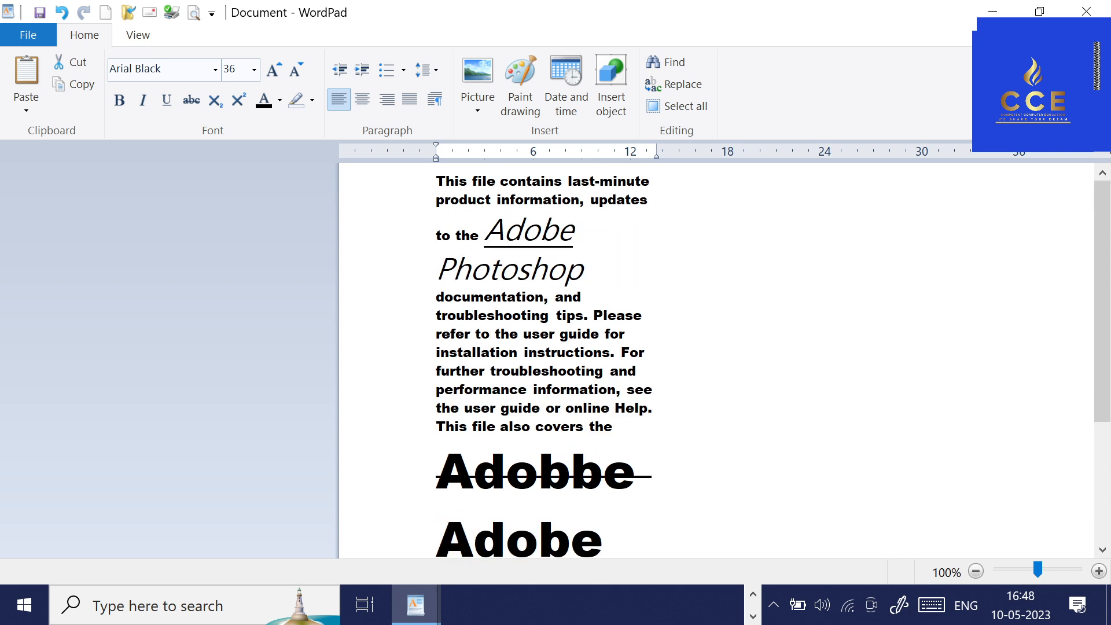
left_click_drag(485, 231, 582, 272)
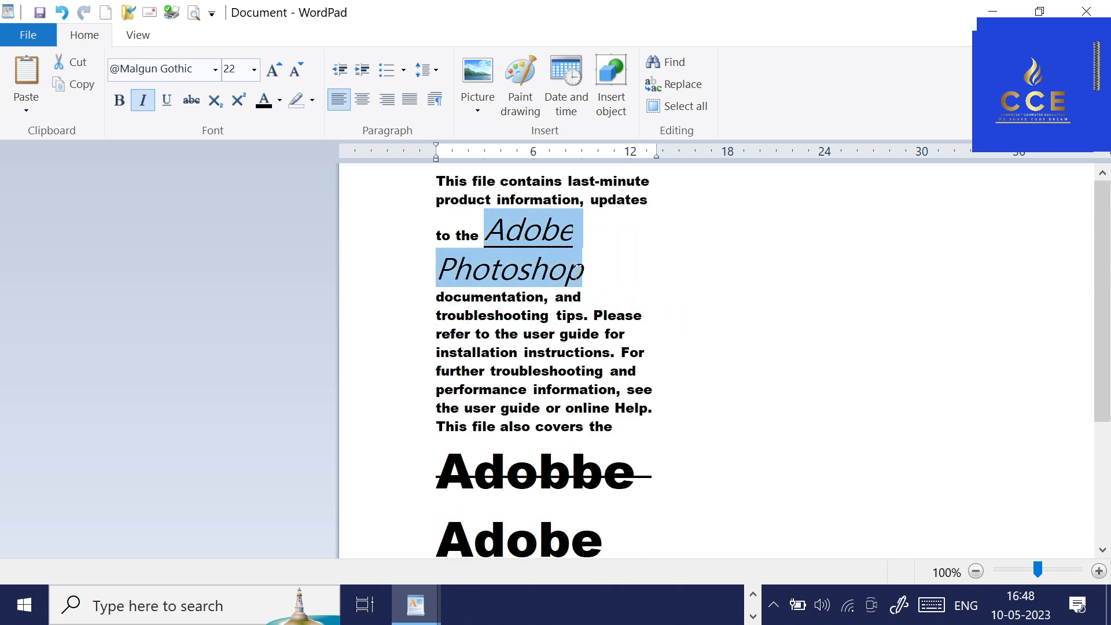
left_click(280, 100)
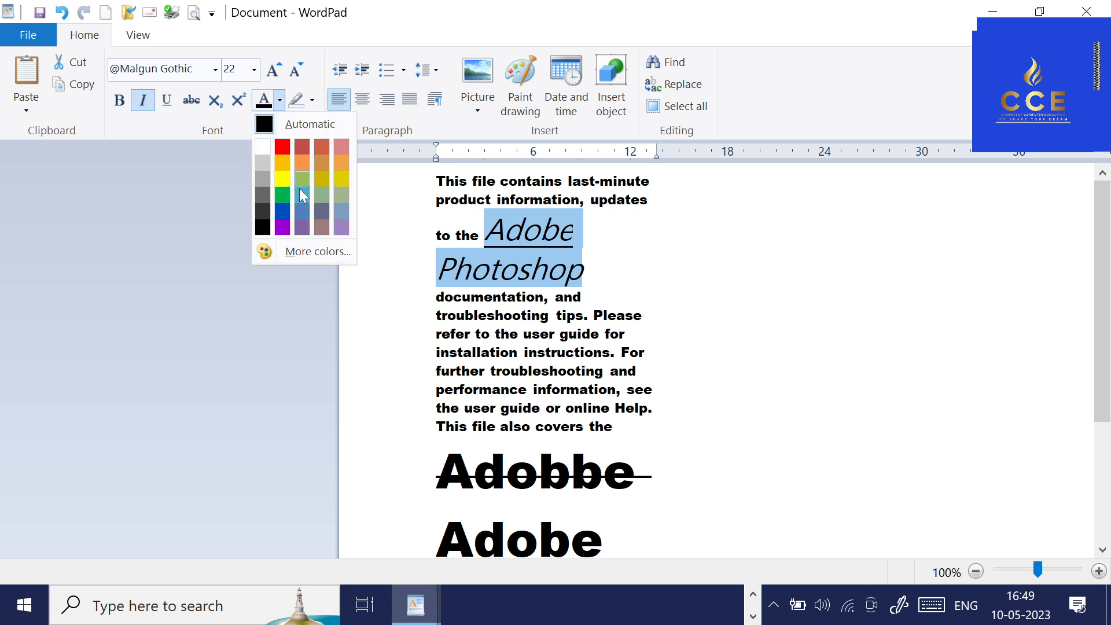
left_click(282, 211)
left_click(645, 280)
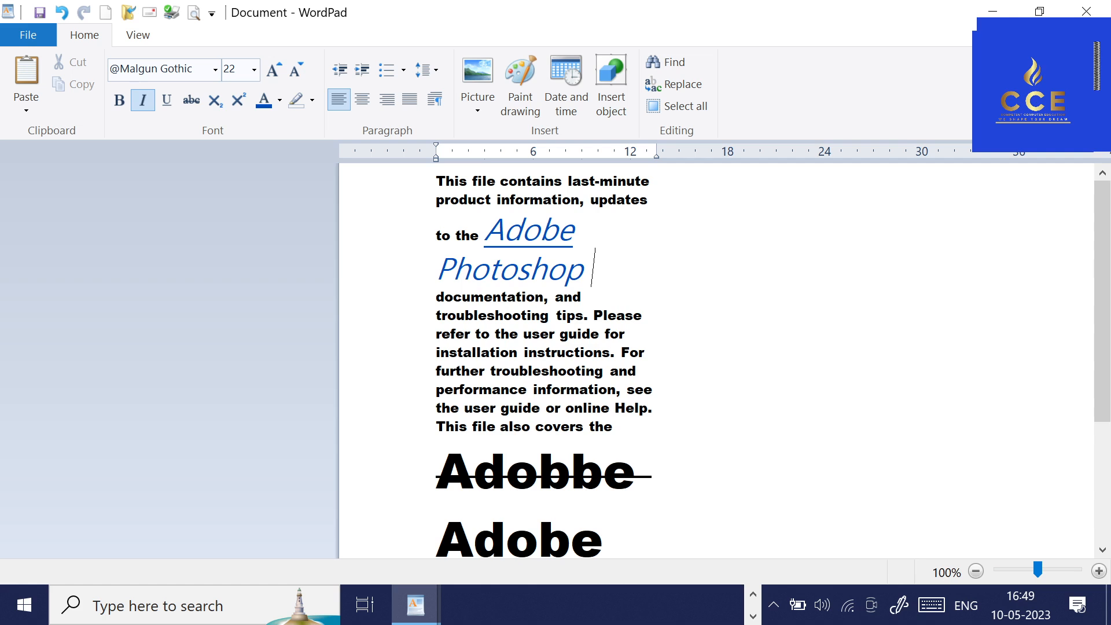
Enlarge the words Adobe Photoshop with Grow Font and reduce them to size 28 with Shrink Font.
left_click_drag(487, 230, 591, 270)
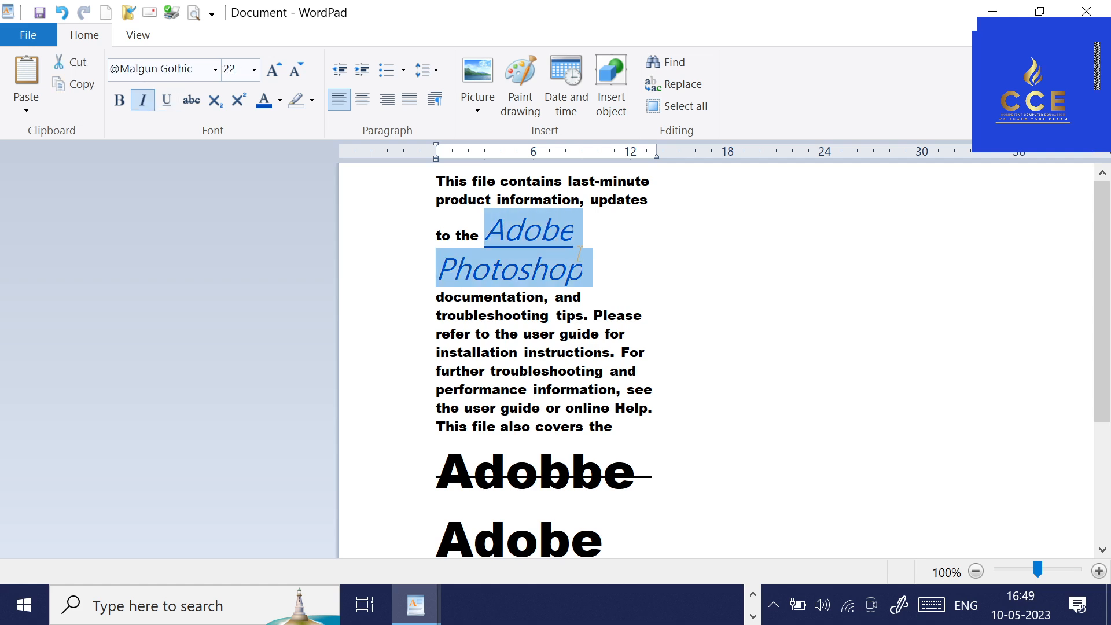
left_click(275, 71)
left_click(275, 70)
left_click(275, 71)
left_click(274, 70)
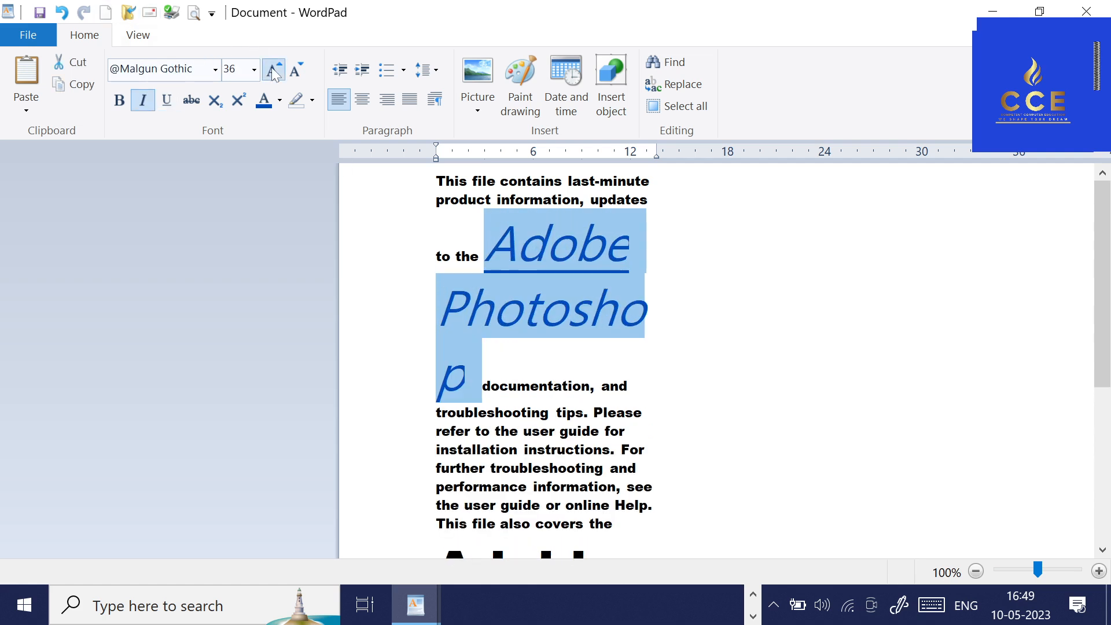
left_click(274, 70)
left_click(275, 71)
left_click(294, 73)
left_click(294, 73)
left_click(294, 74)
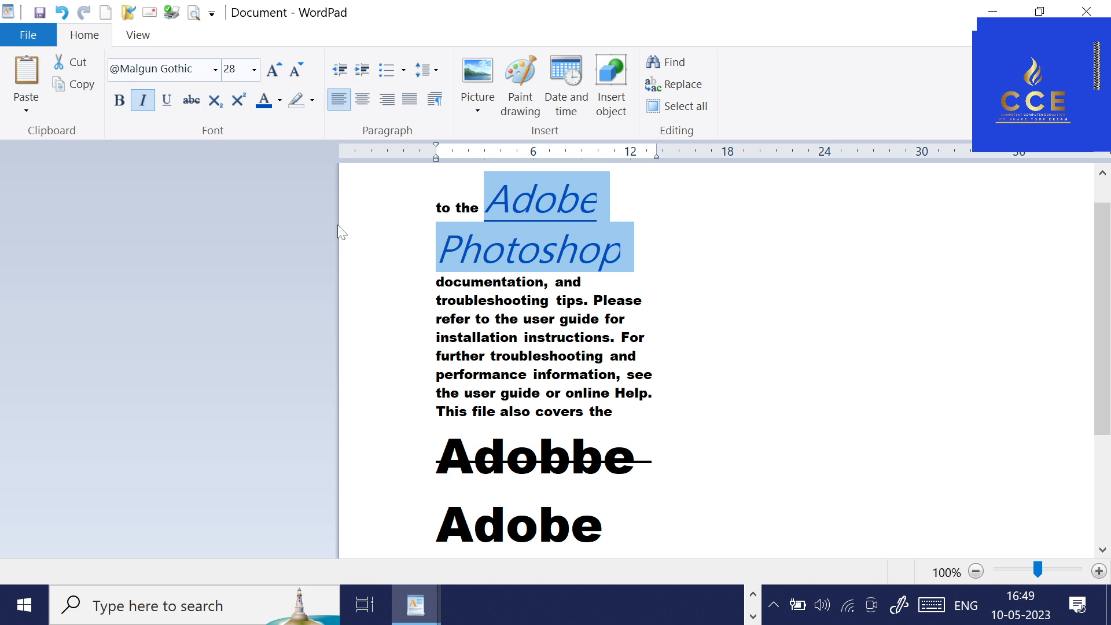
Start defining a custom font color for Adobe Photoshop, setting Hue to 50 and Red to 60.
left_click(280, 107)
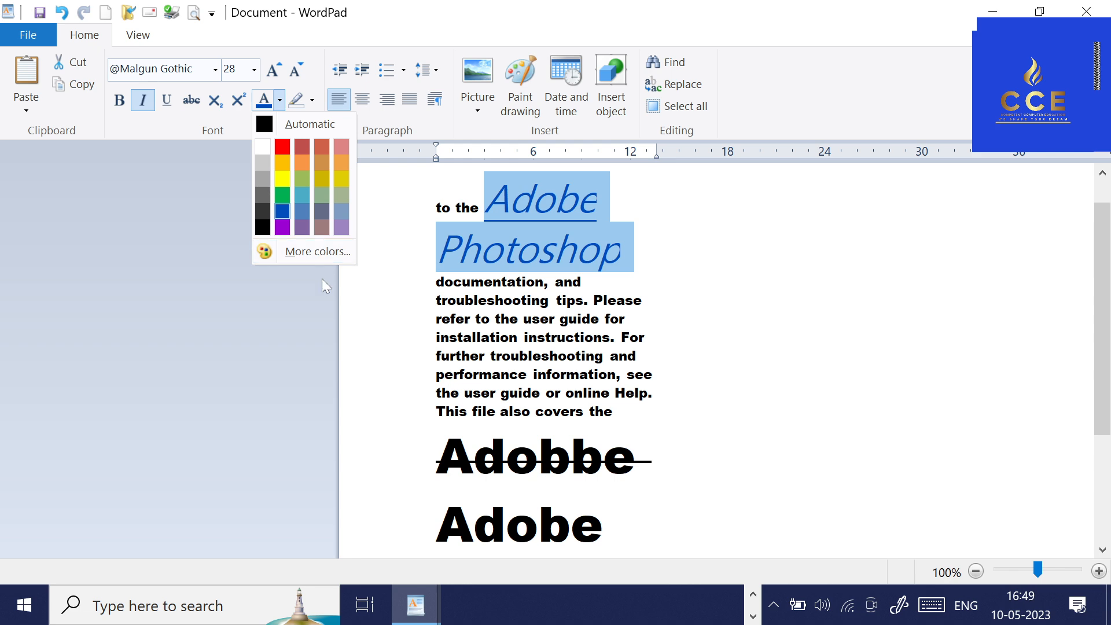
left_click(309, 253)
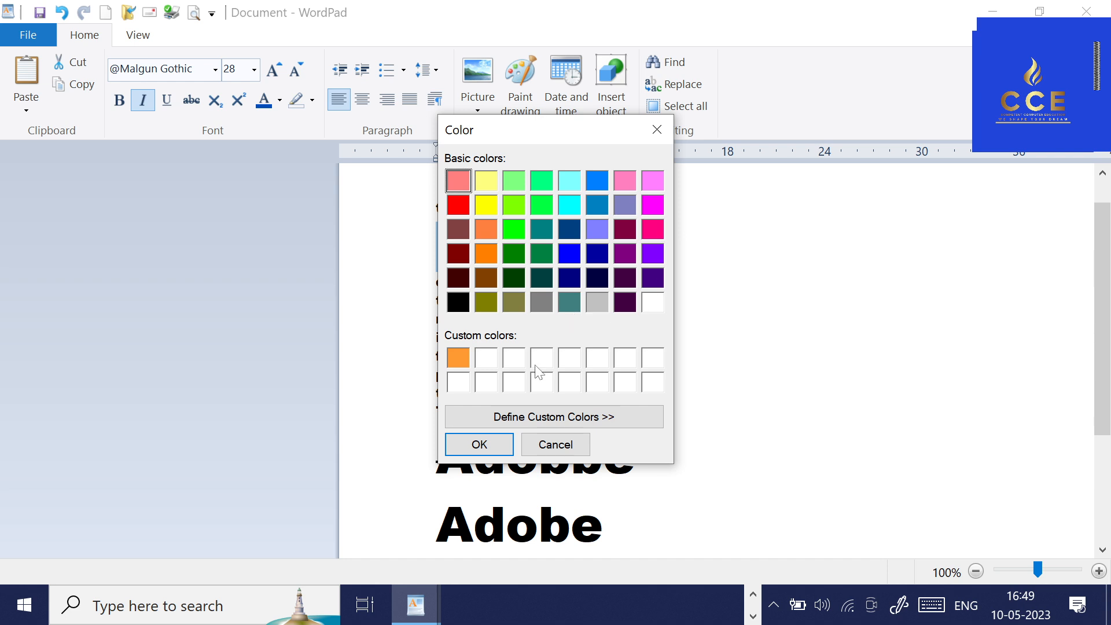
left_click(544, 419)
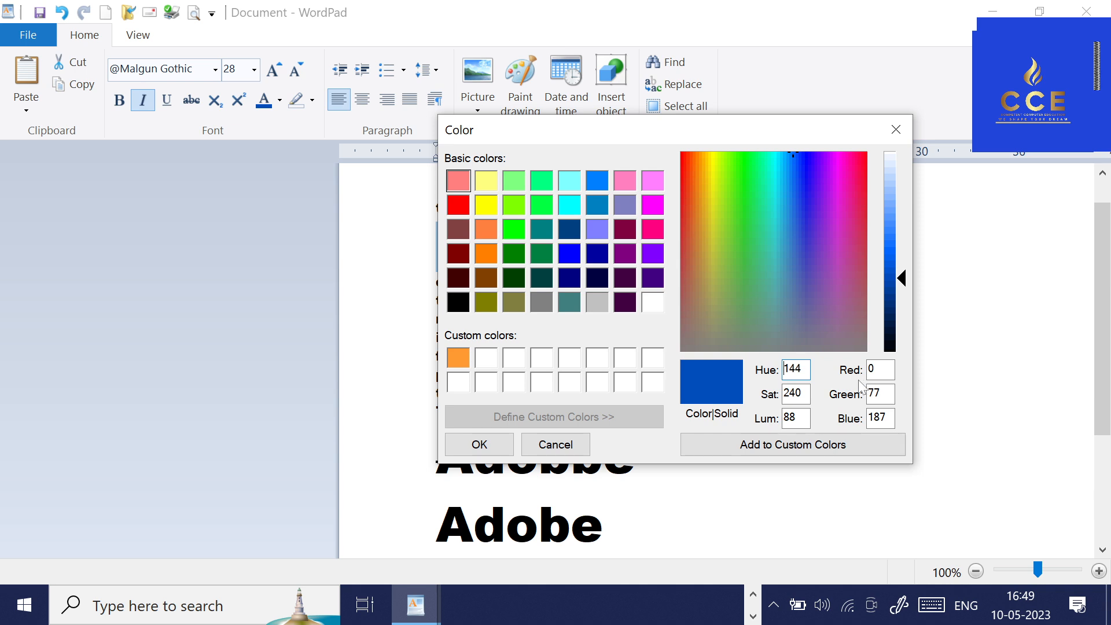
double_click(792, 368)
type("50")
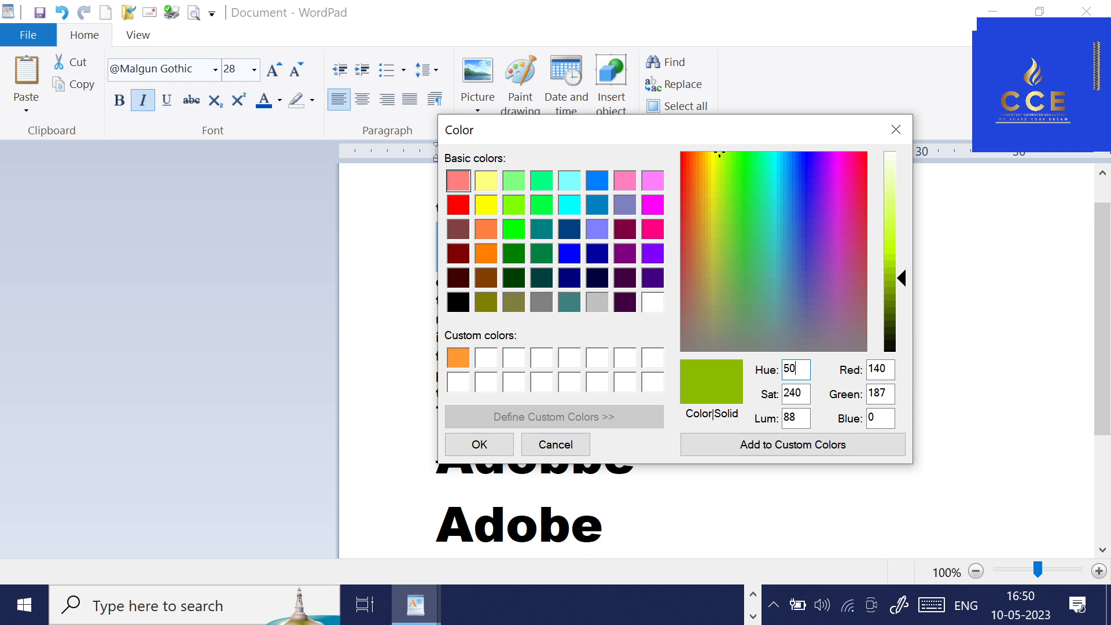
left_click(886, 371)
double_click(887, 371)
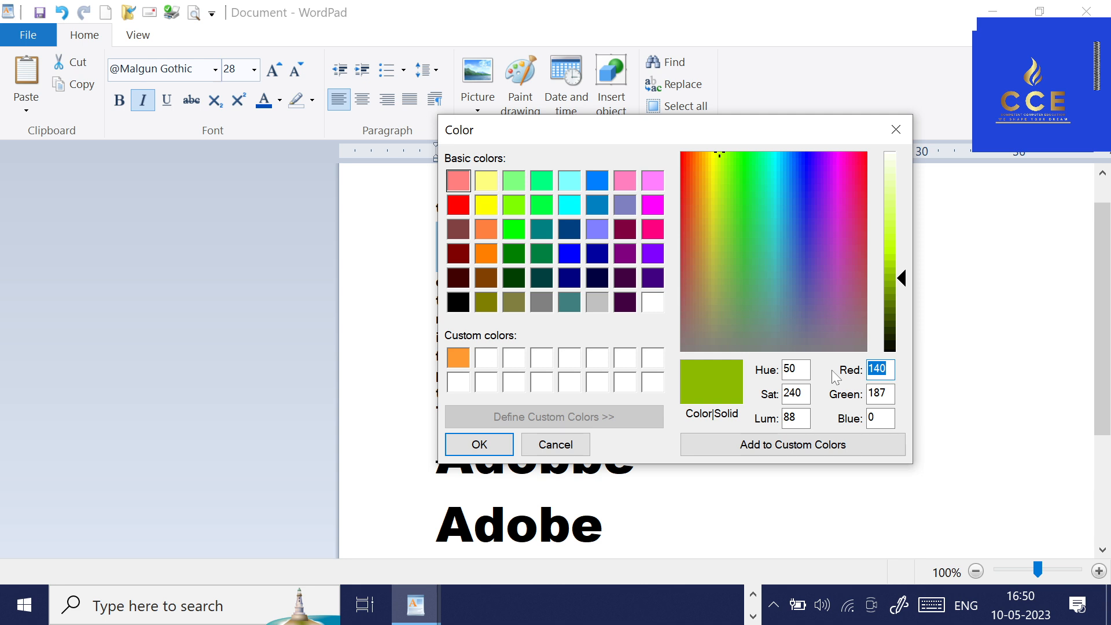
type("60")
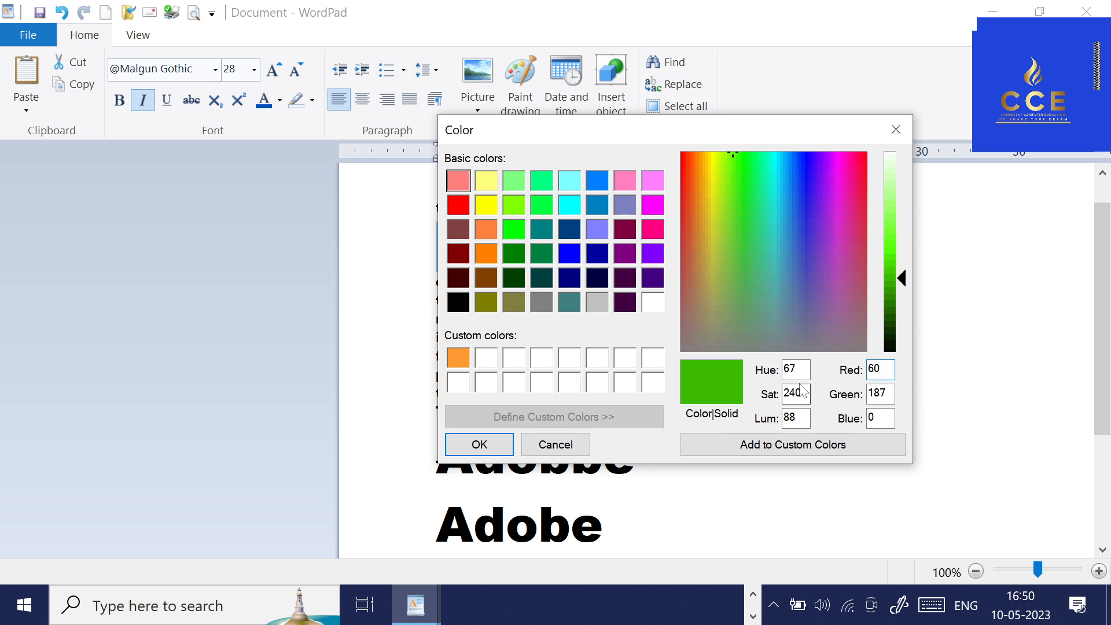
Set the custom color's saturation to 90 and its green value to 240.
left_click_drag(804, 393, 734, 407)
type("50")
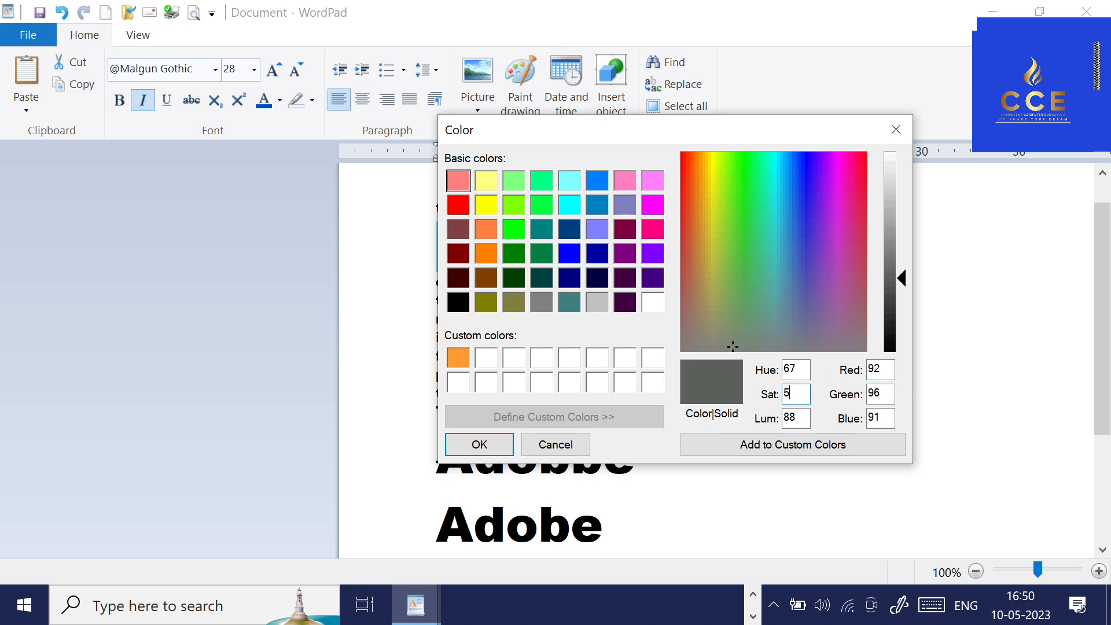
key("BackSpace")
key("BackSpace")
type("90")
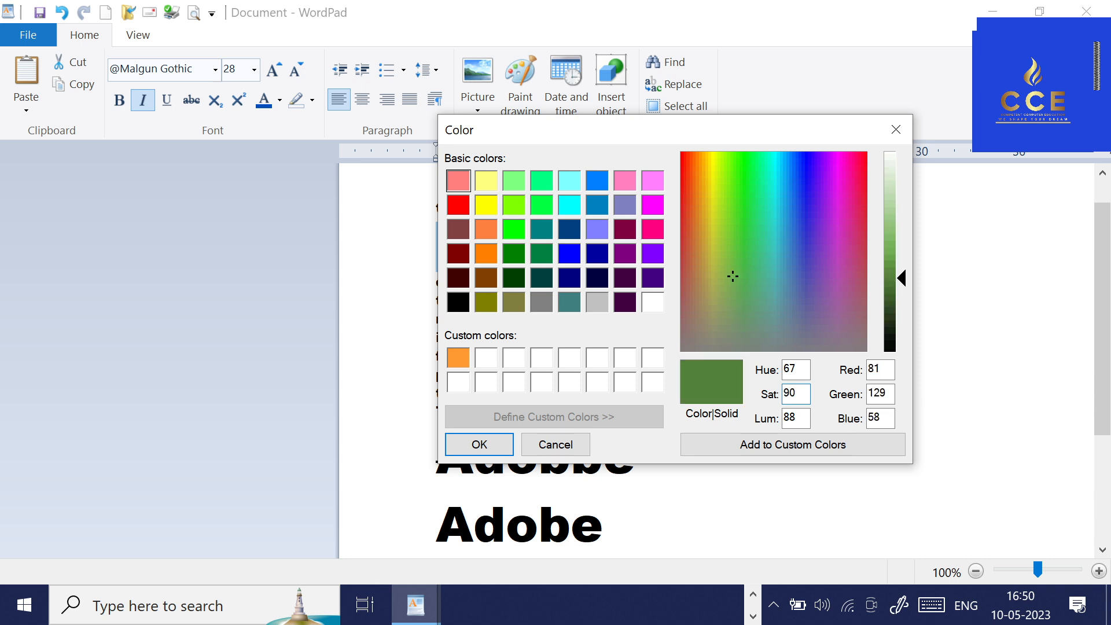
key("Tab")
key("Tab")
key("Tab")
type("20")
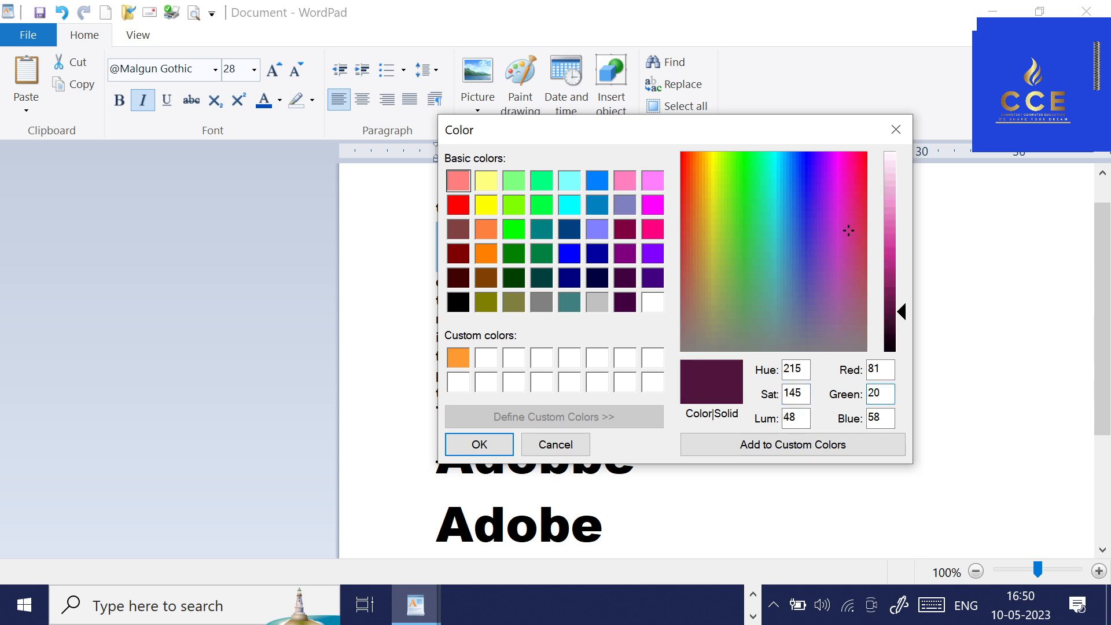
key("BackSpace")
type("40")
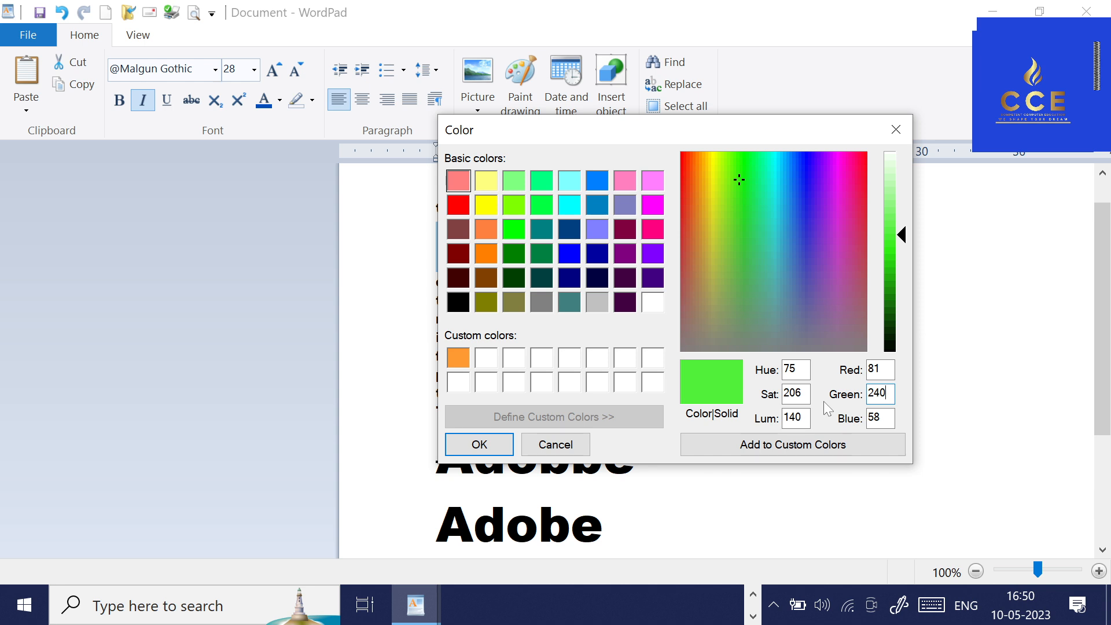
Set the color's luminosity to 50 and blue value to 50, add it to the custom colors and apply it to Adobe Photoshop.
double_click(793, 417)
type("50")
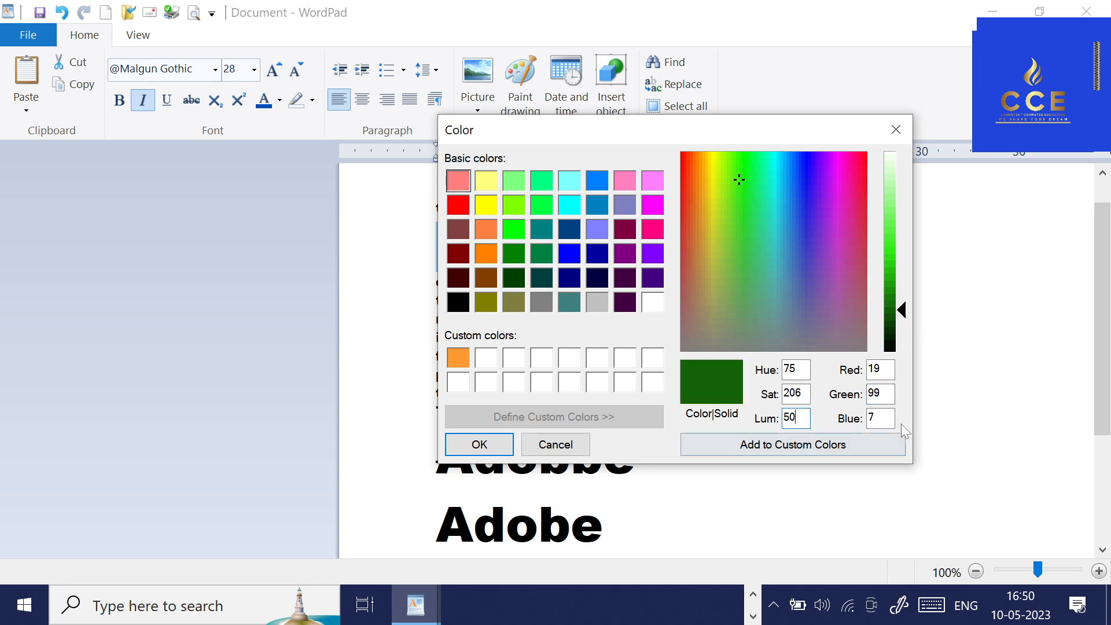
double_click(882, 418)
type("50")
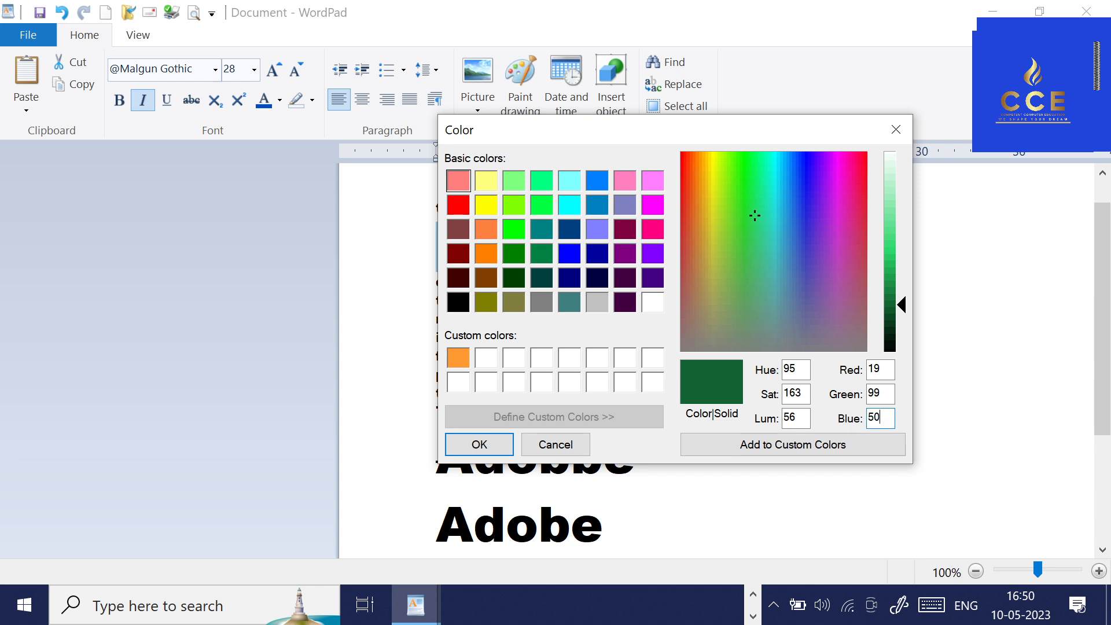
left_click(790, 451)
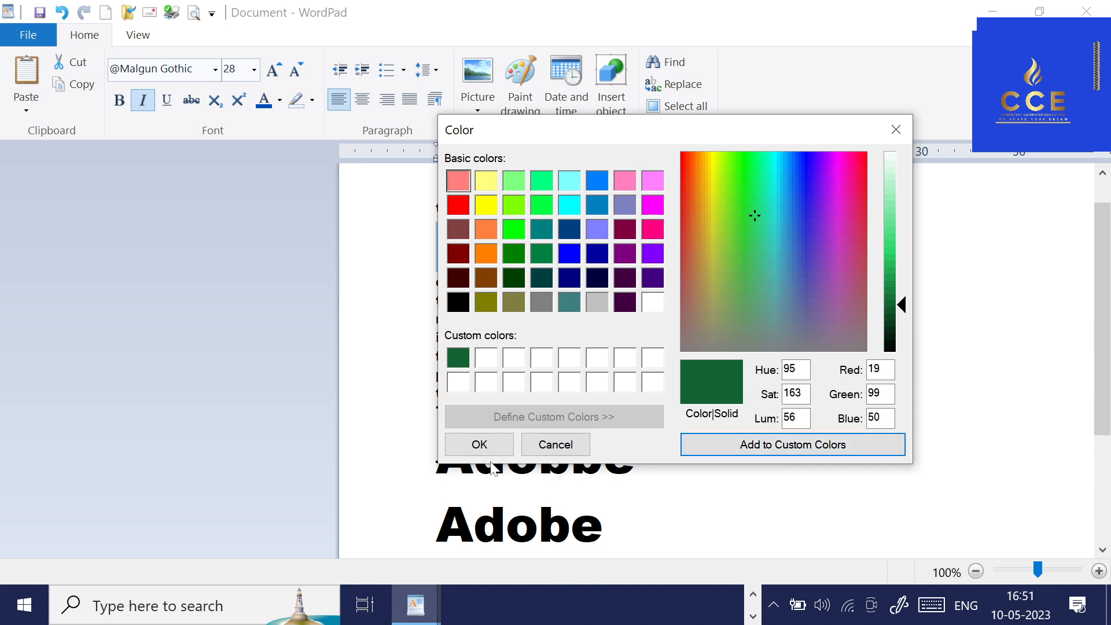
left_click(479, 444)
left_click(651, 338)
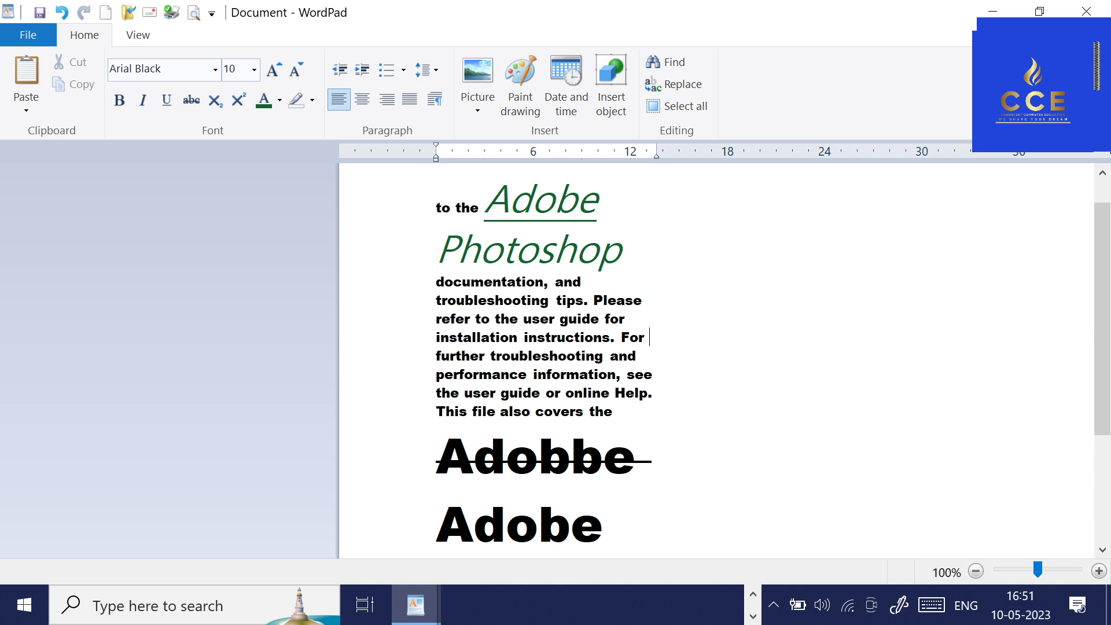
Highlight the large word Adobe above "ImageReady component." with an olive text highlight color.
scroll(650, 348, "down", 3)
left_click_drag(430, 357, 596, 356)
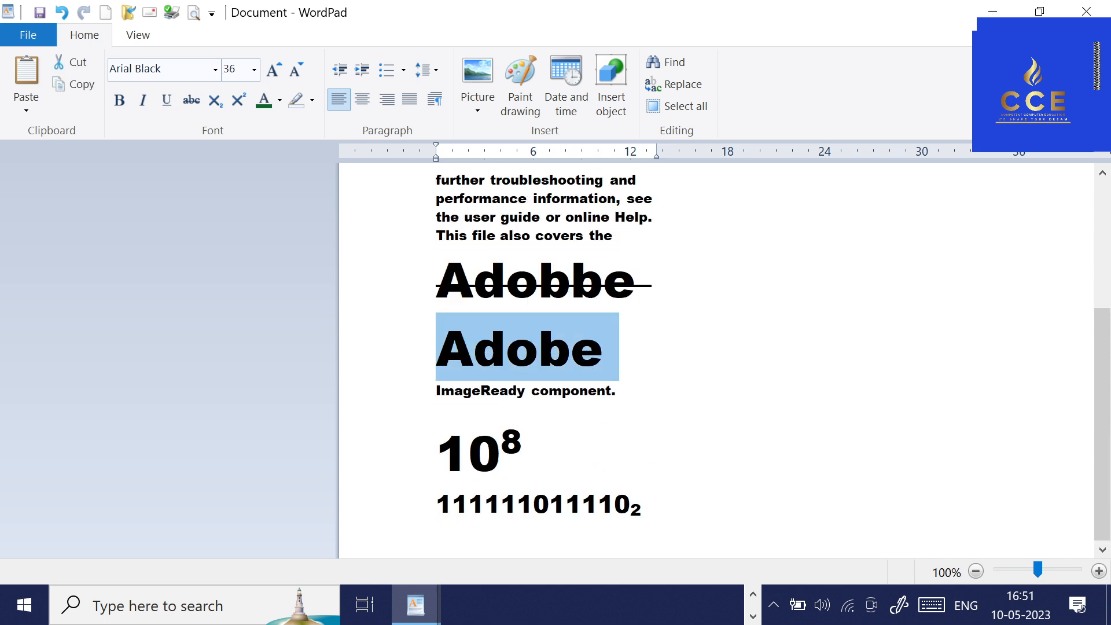
left_click(314, 102)
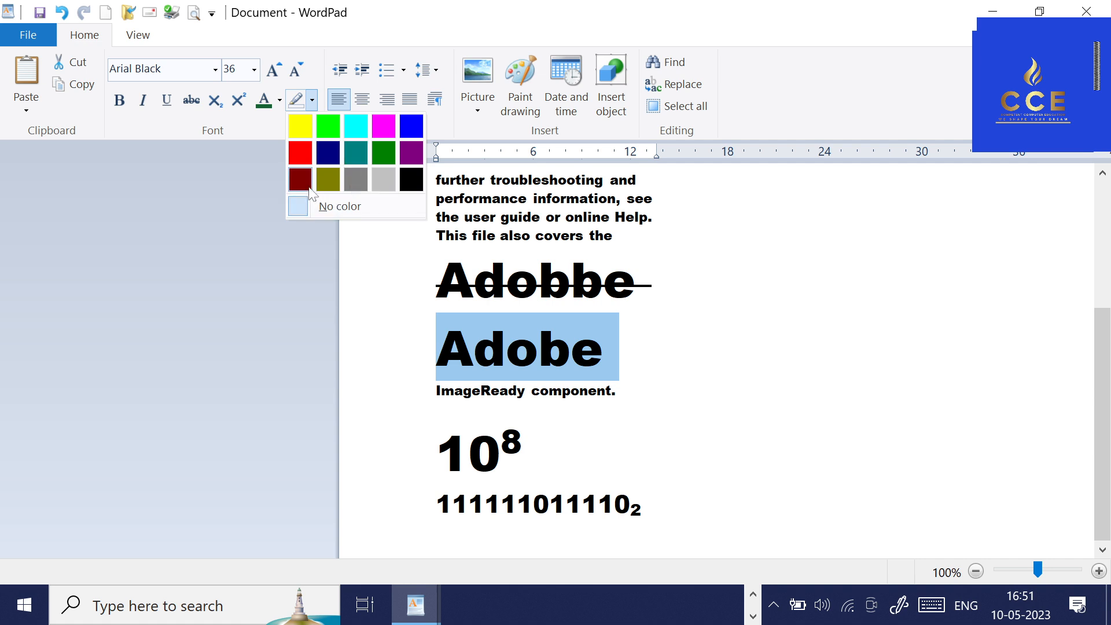
left_click(328, 179)
left_click(627, 341)
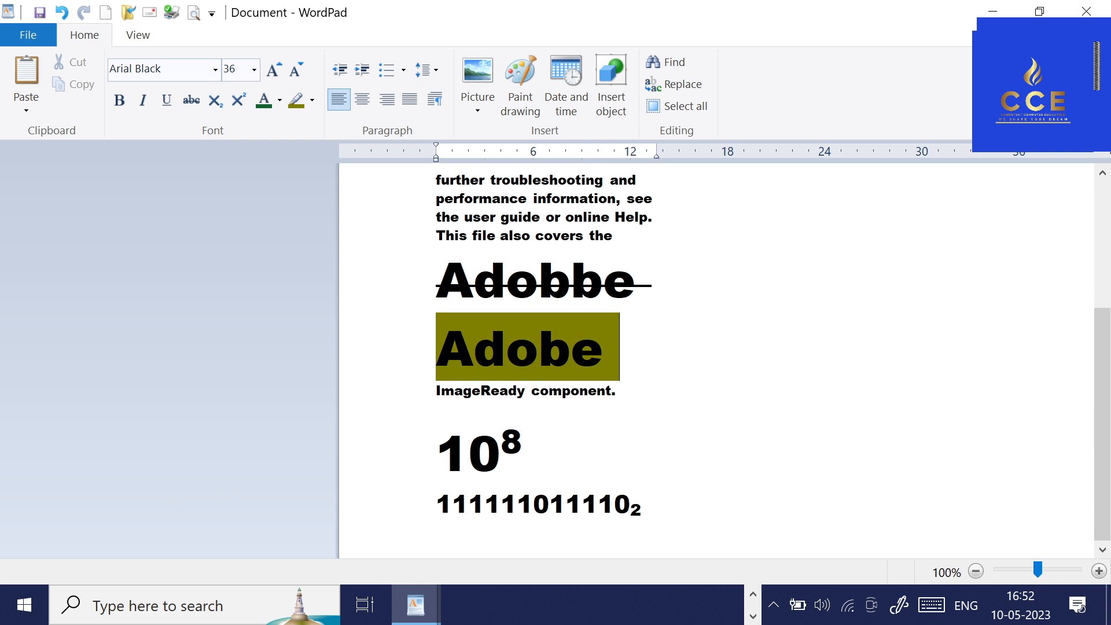
key("alt+Tab")
left_click(897, 347)
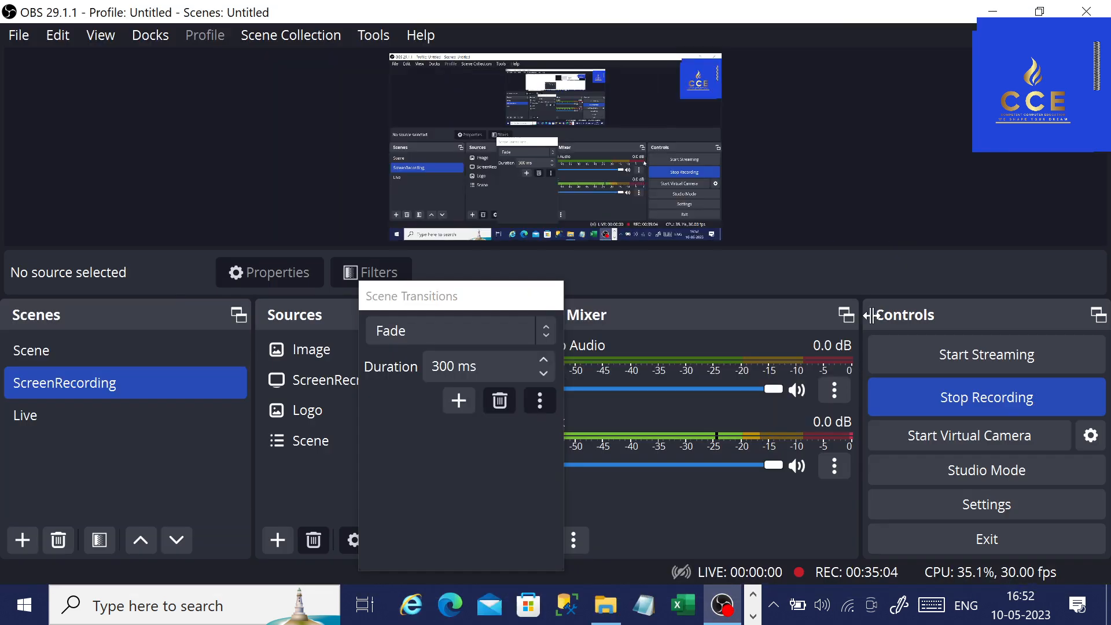